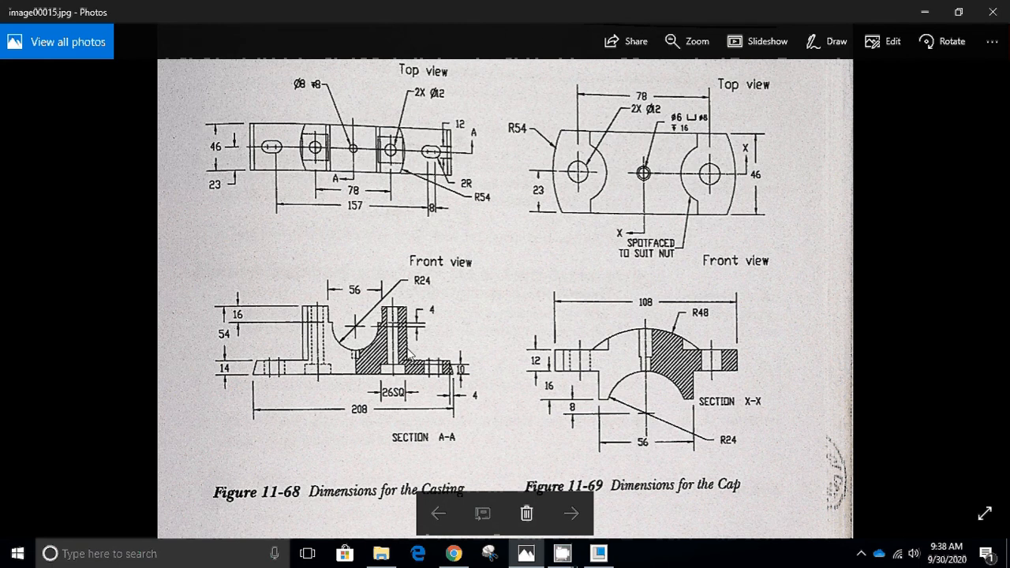
# Examine the dimensioned drawings of the casting, cap, square headed bolt, nuts and lock nuts in image00015.jpg.
pyautogui.scroll(-1, 388, 400)
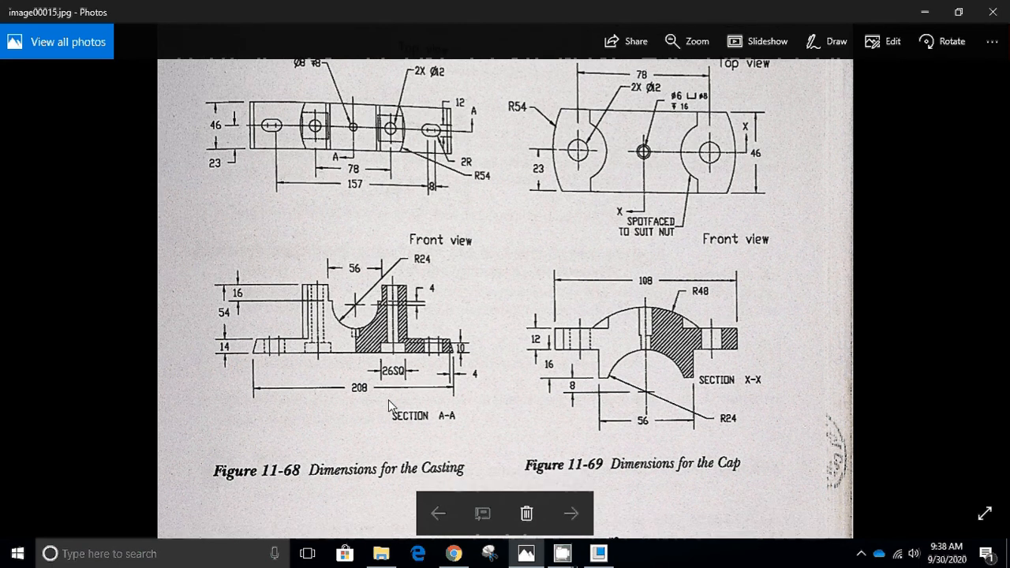
pyautogui.scroll(1, 731, 288)
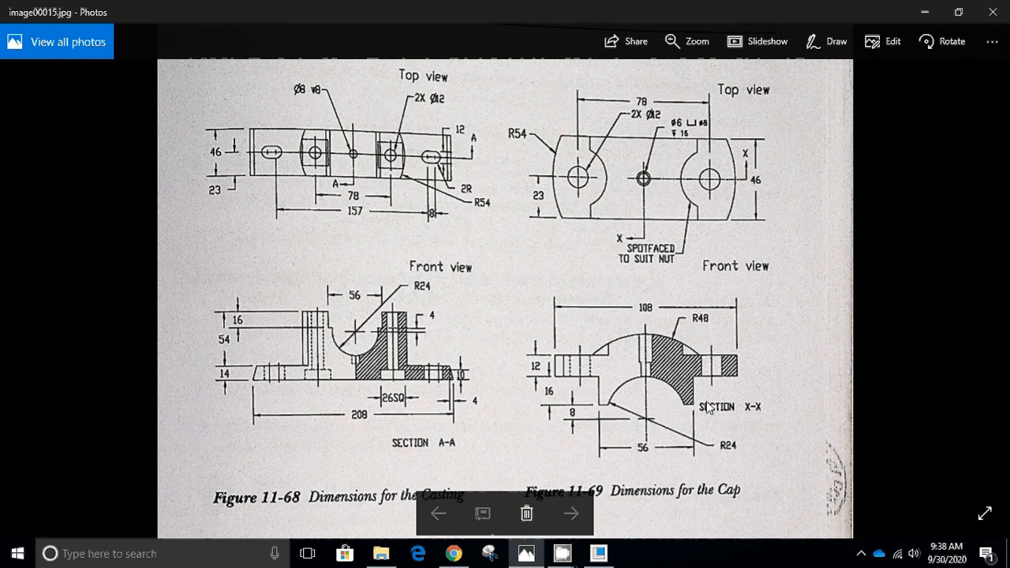
pyautogui.scroll(-8, 597, 357)
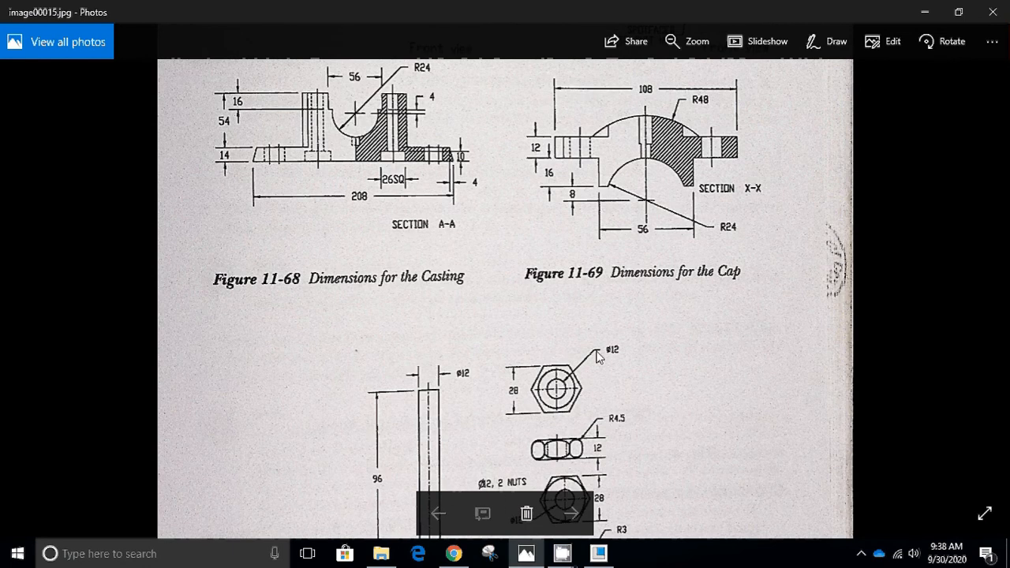
pyautogui.scroll(-7, 597, 356)
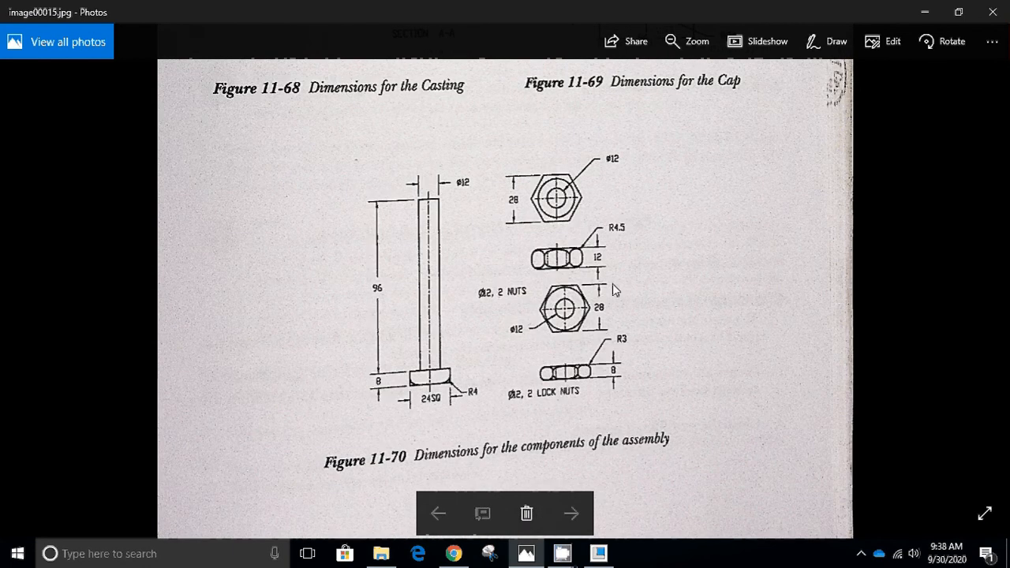
pyautogui.scroll(-1, 612, 284)
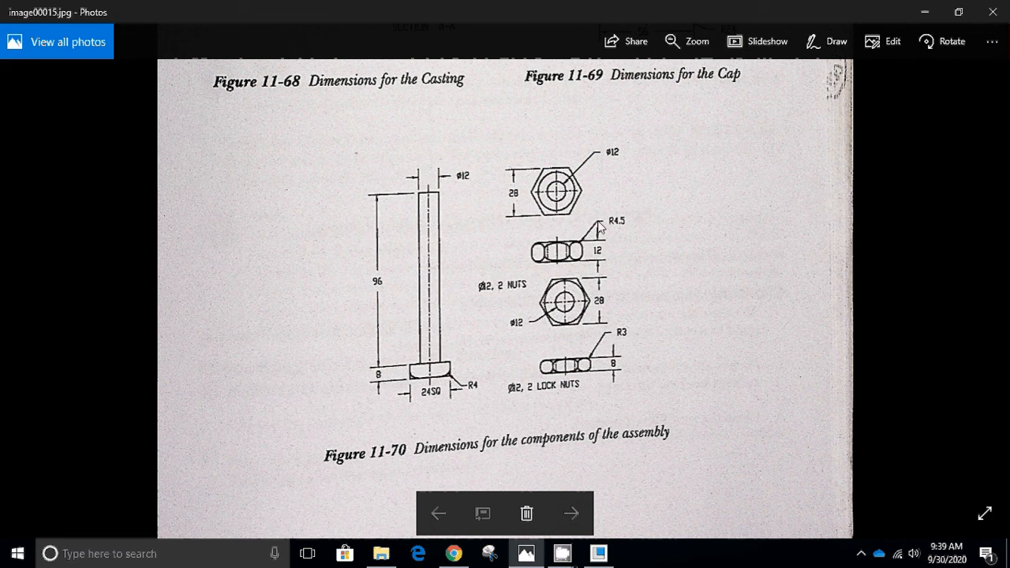
pyautogui.scroll(-3, 514, 319)
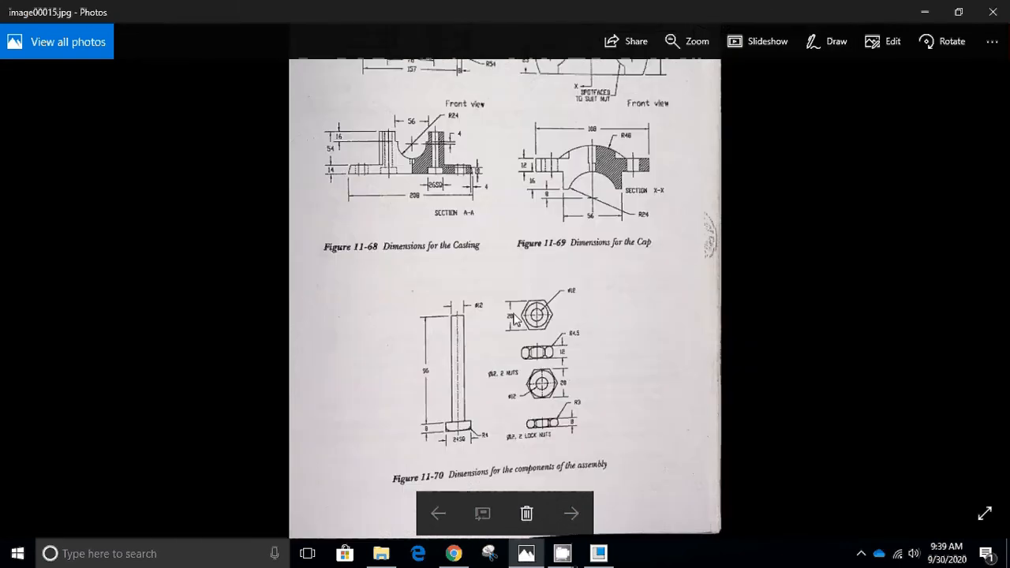
pyautogui.scroll(-2, 514, 319)
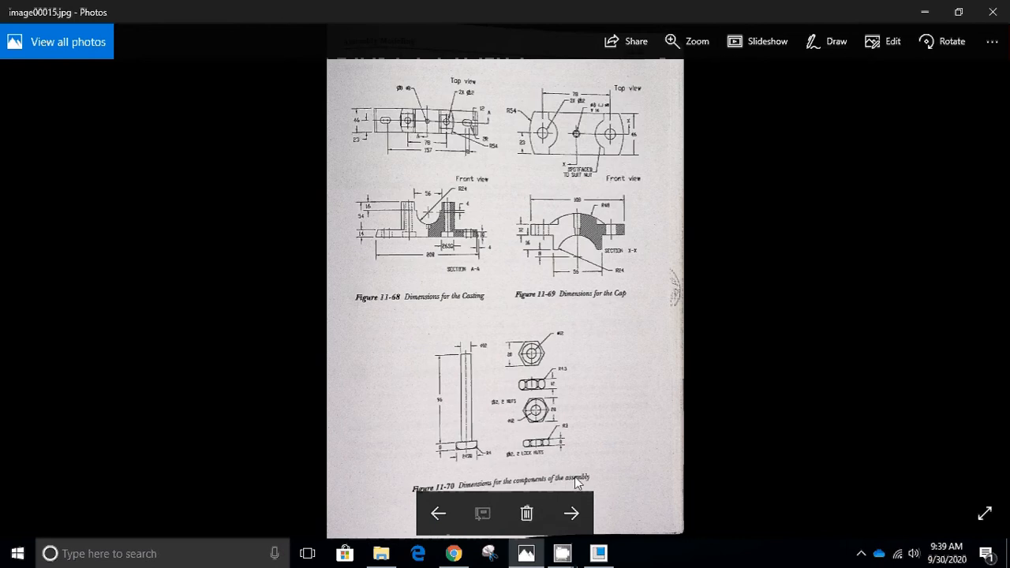
# Examine the brasses dimensions and the bill of material in image00016.jpg, and go back to the pedestal bearing assembly figures in image00014.jpg.
pyautogui.click(572, 514)
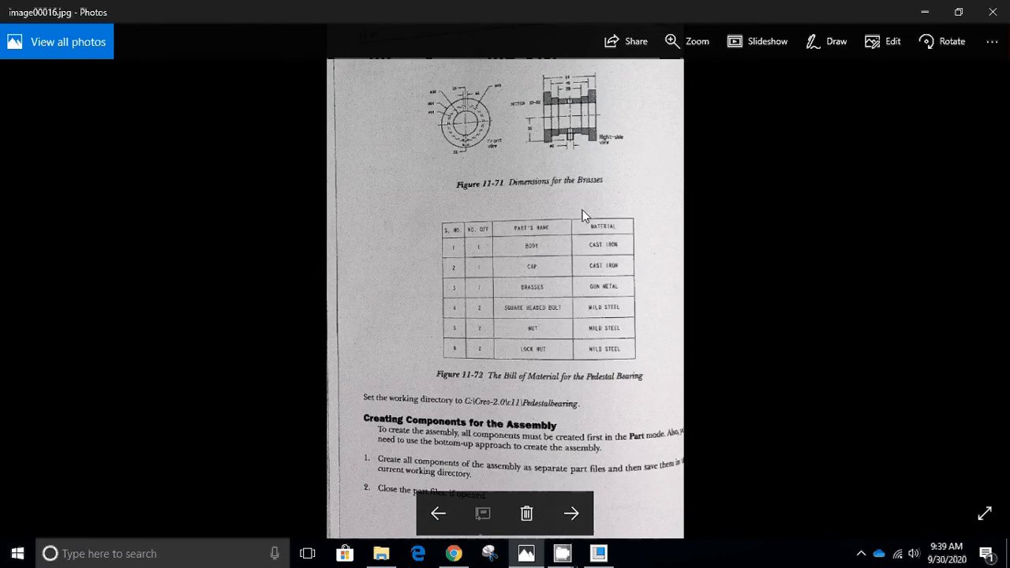
pyautogui.scroll(1, 560, 64)
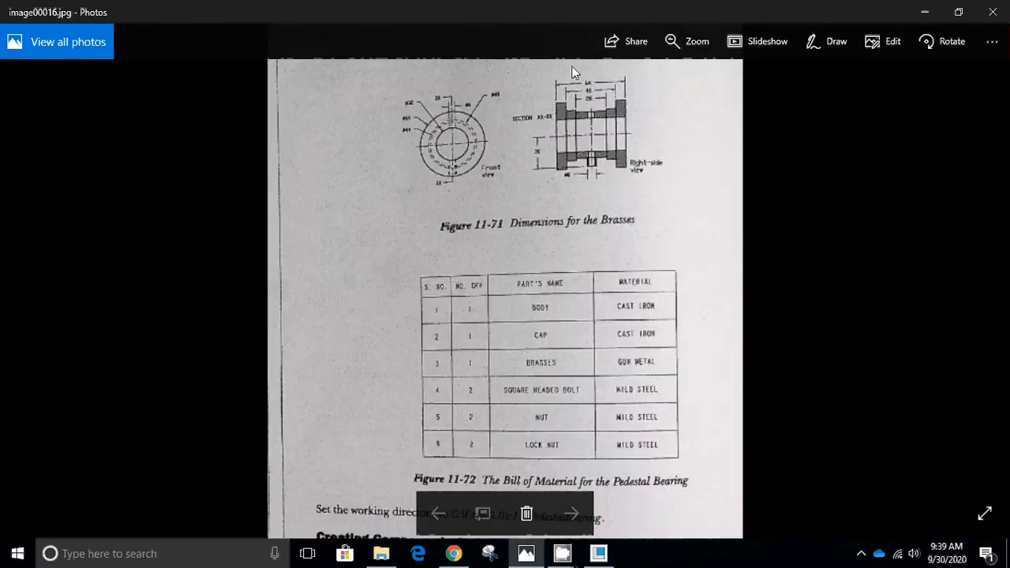
pyautogui.scroll(1, 574, 73)
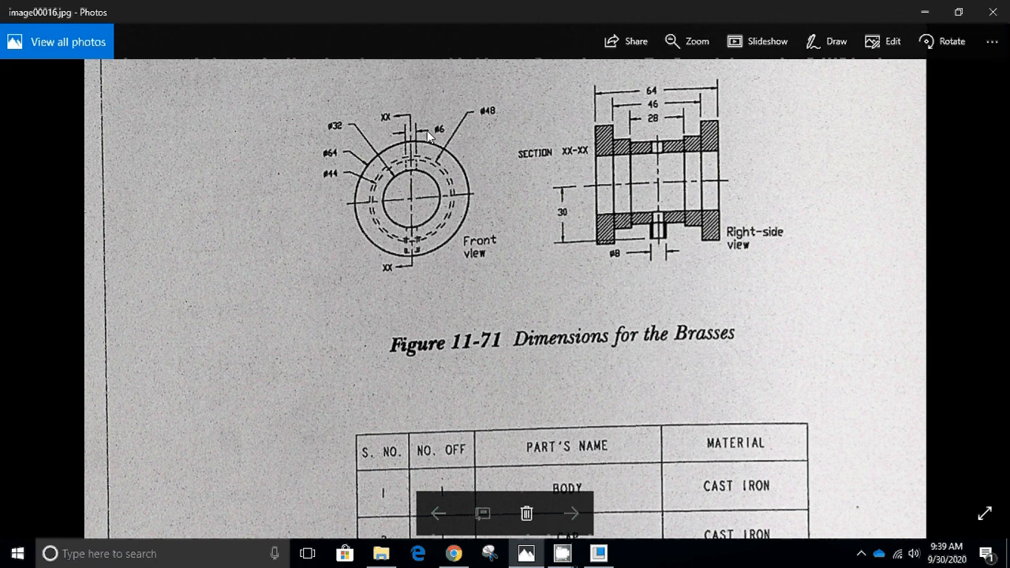
pyautogui.scroll(1, 663, 97)
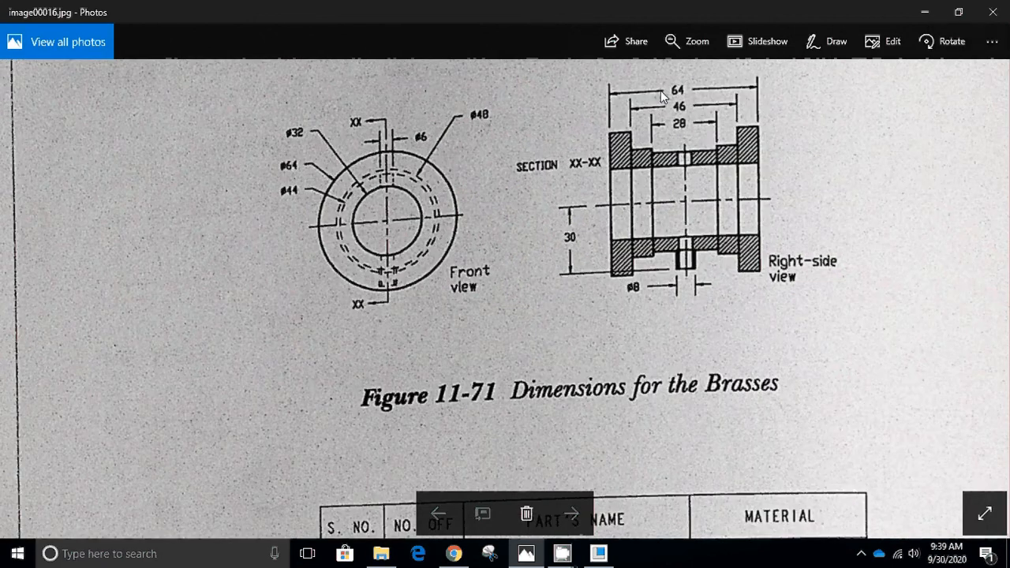
pyautogui.scroll(-2, 615, 210)
pyautogui.scroll(-2, 615, 210)
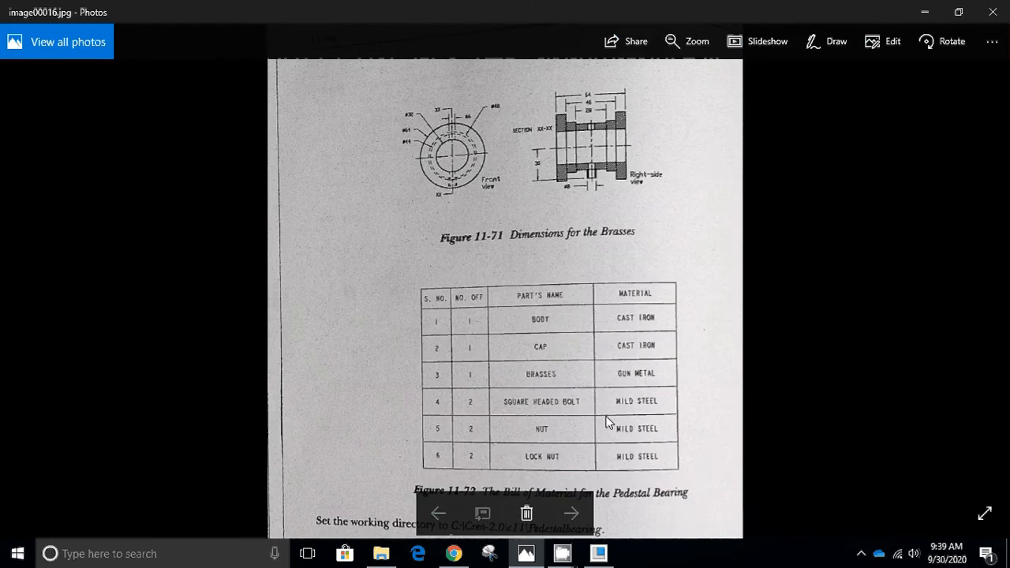
pyautogui.scroll(1, 608, 422)
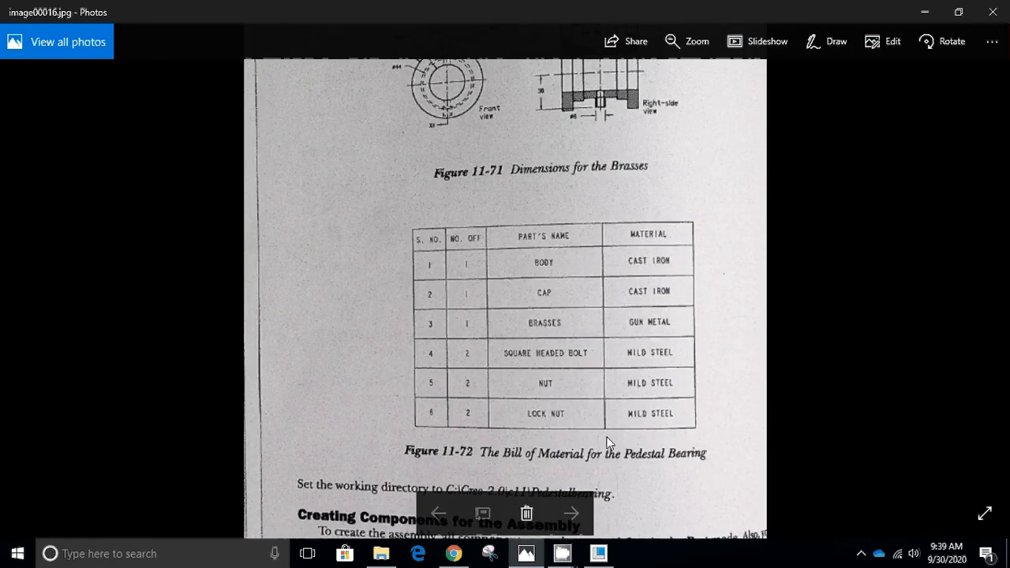
pyautogui.scroll(1, 608, 443)
pyautogui.scroll(1, 674, 437)
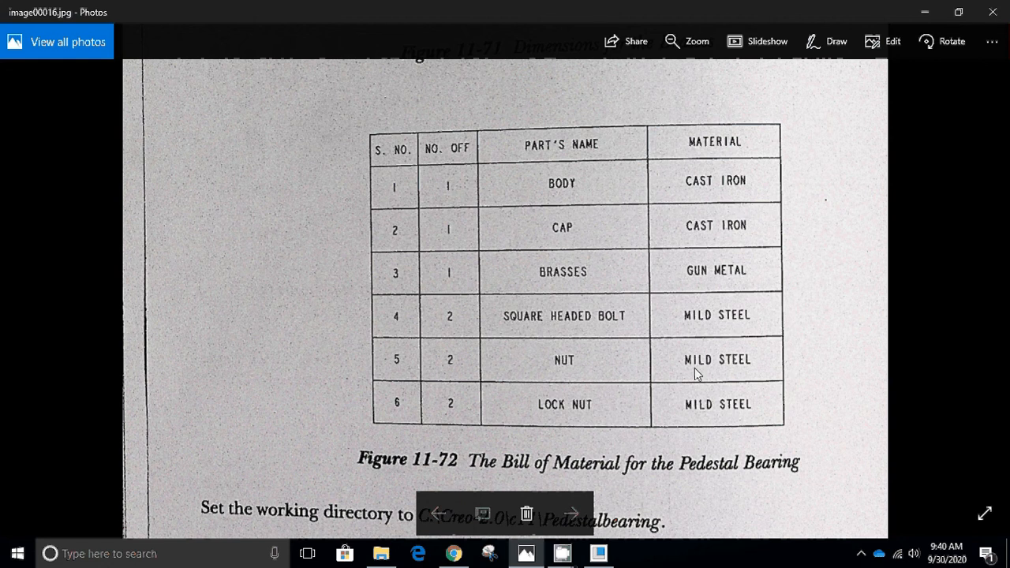
pyautogui.doubleClick(548, 311)
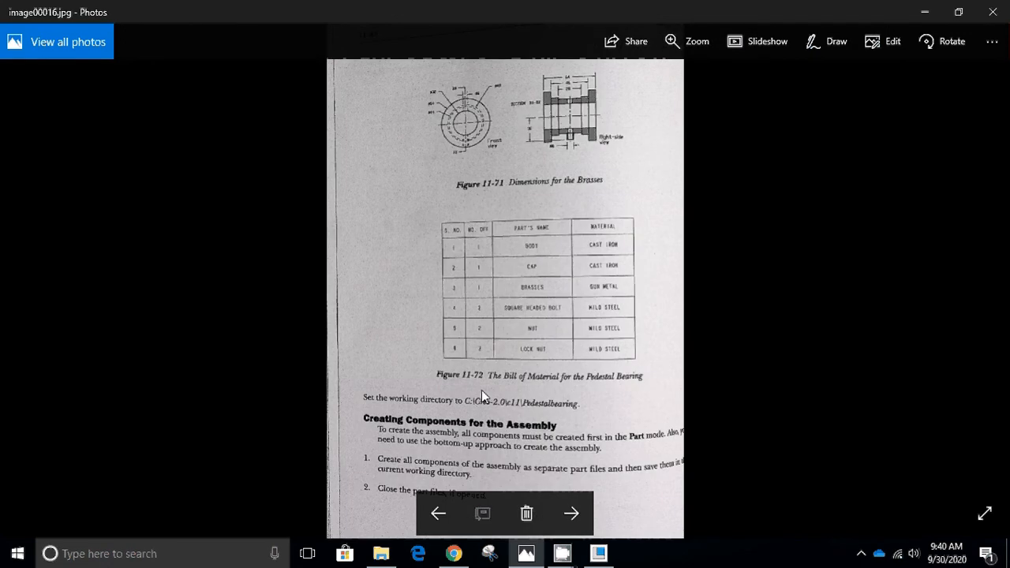
pyautogui.click(435, 524)
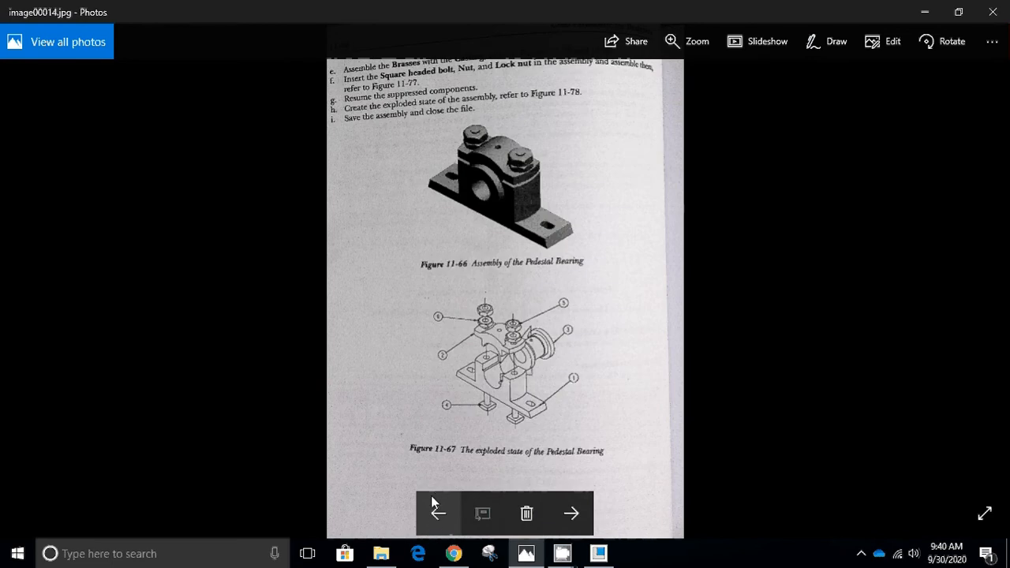
# Switch to File Explorer and open the Creo folder on the Desktop.
pyautogui.click(381, 553)
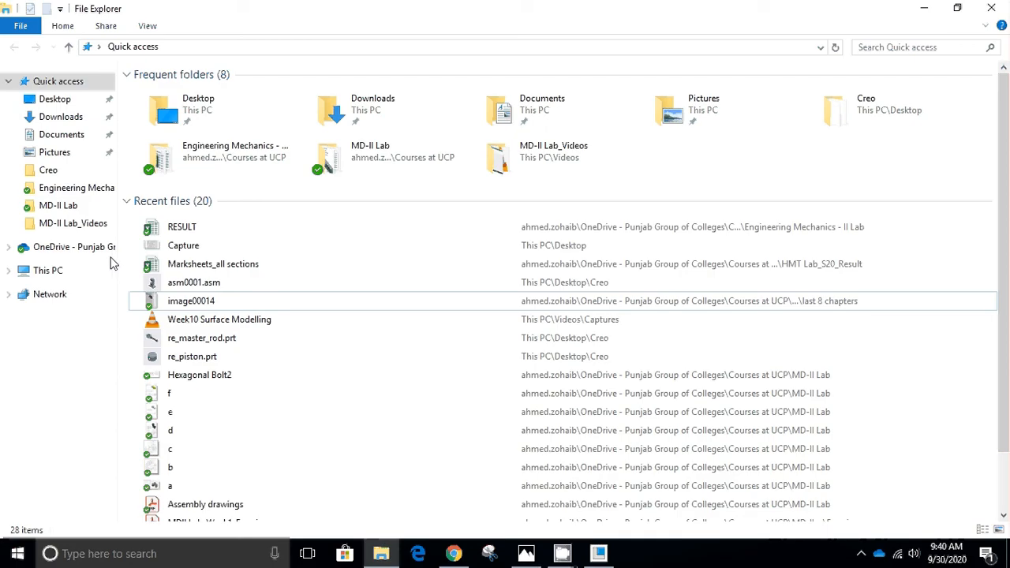
pyautogui.click(67, 104)
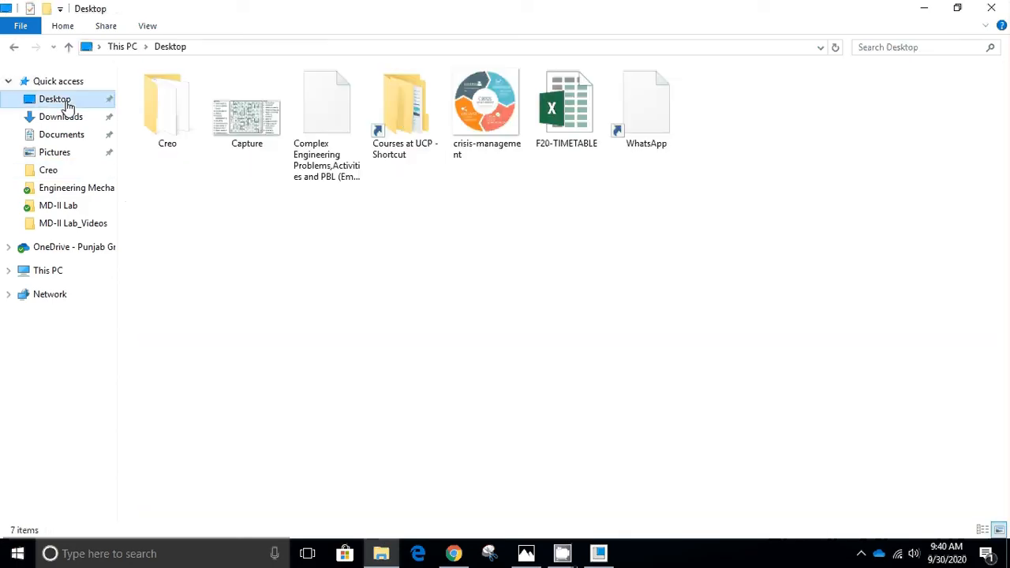
pyautogui.doubleClick(147, 109)
# Locate the pedestal bearing parts in the Creo folder and select the files from pb_body.prt through pb_nut.prt.
pyautogui.scroll(-4, 268, 155)
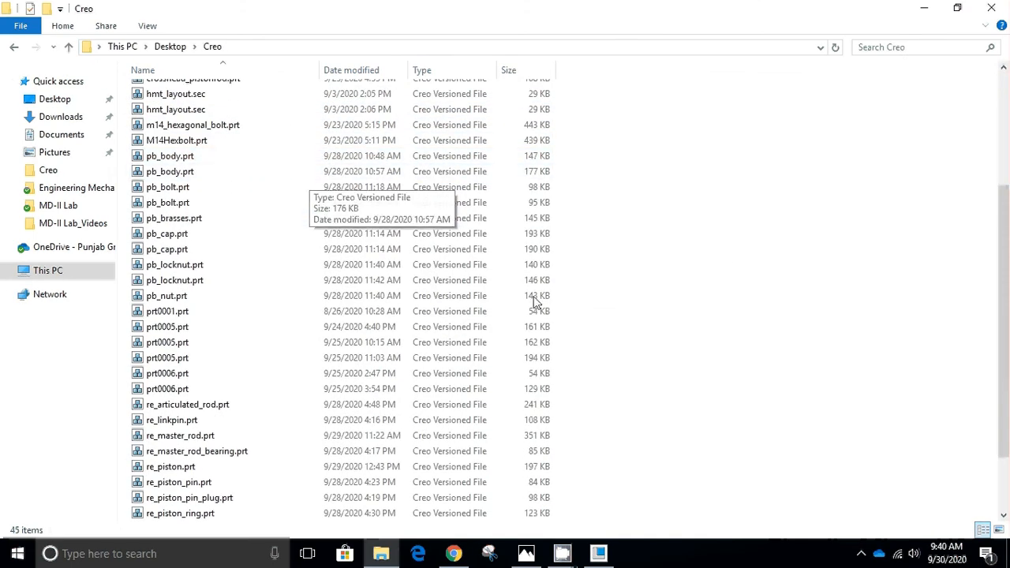
pyautogui.scroll(-2, 248, 264)
pyautogui.scroll(1, 262, 249)
pyautogui.scroll(3, 262, 249)
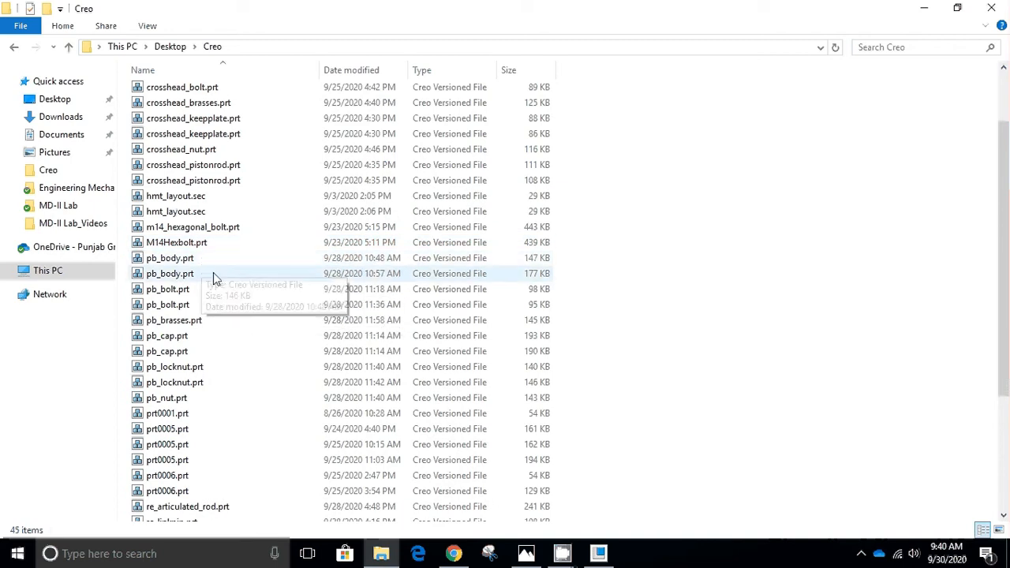
pyautogui.moveTo(218, 266); pyautogui.dragTo(192, 397)
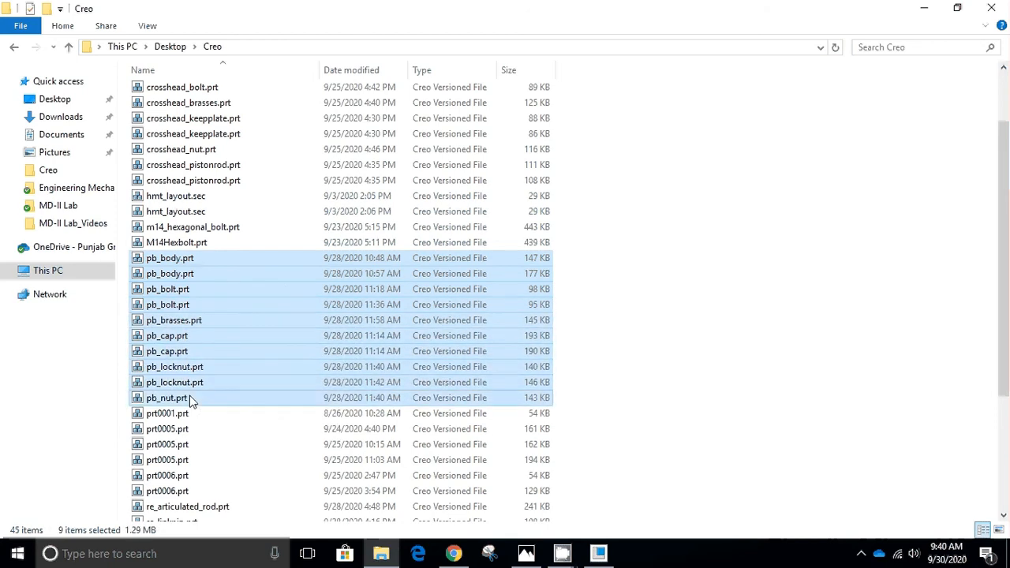
pyautogui.scroll(-1, 324, 307)
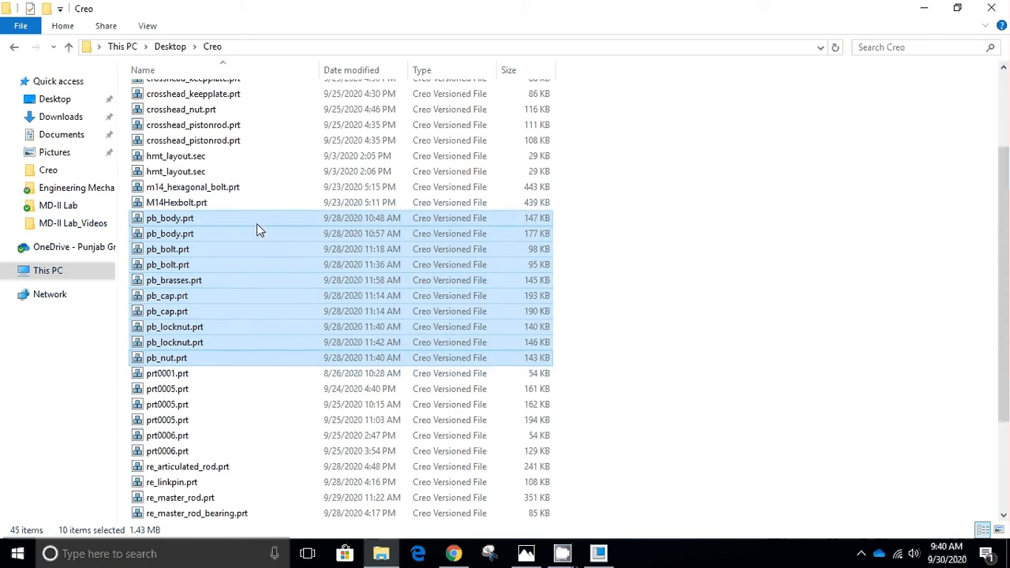
# Change the Creo folder's display from Details to extra large icons.
pyautogui.rightClick(807, 245)
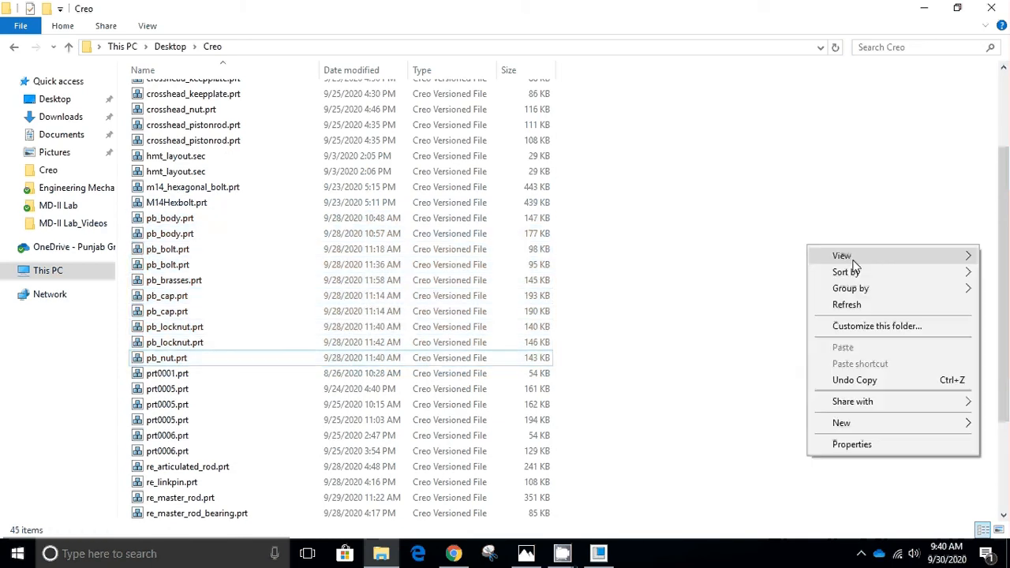
pyautogui.moveTo(848, 259)
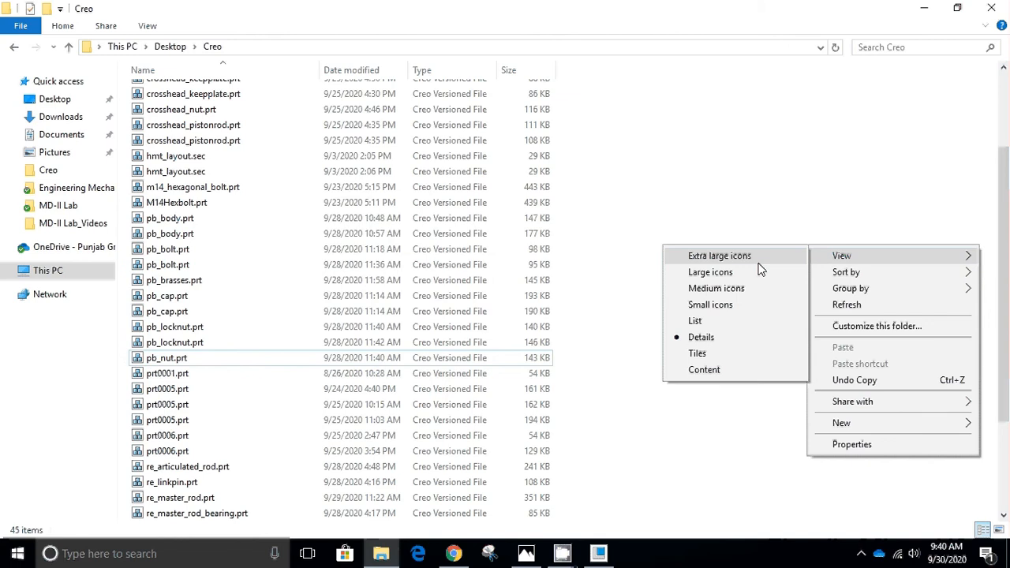
pyautogui.click(731, 353)
pyautogui.rightClick(916, 261)
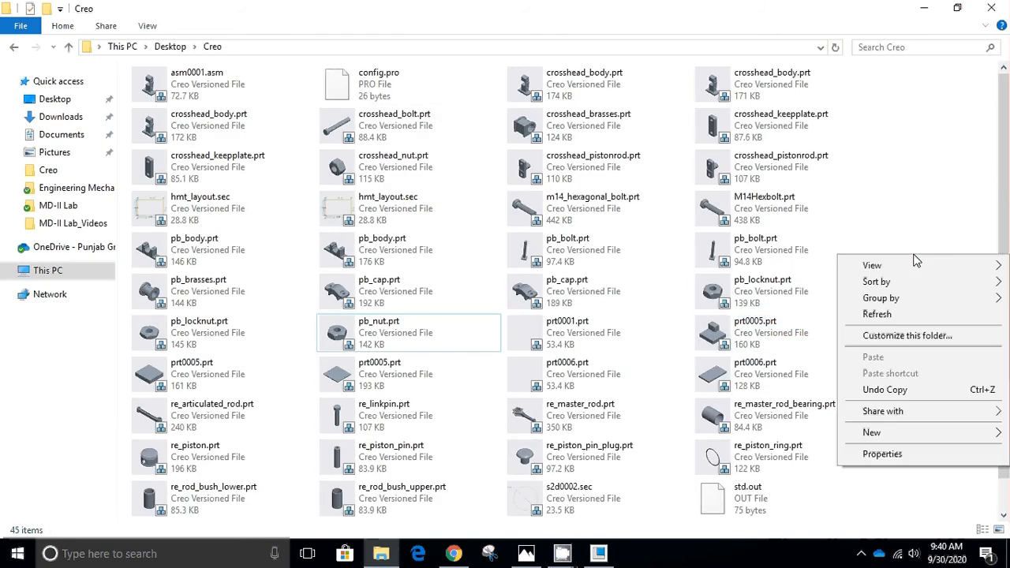
pyautogui.moveTo(916, 268)
pyautogui.click(813, 268)
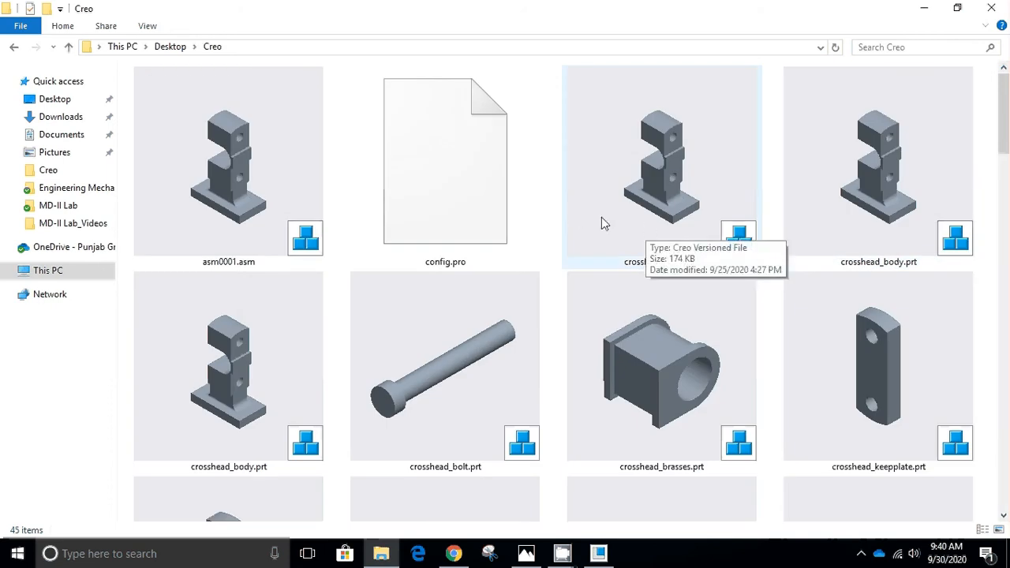
# Review the thumbnails of the pedestal bearing body, bolt, cap, brasses, lock nut and nut part files.
pyautogui.scroll(-4, 621, 250)
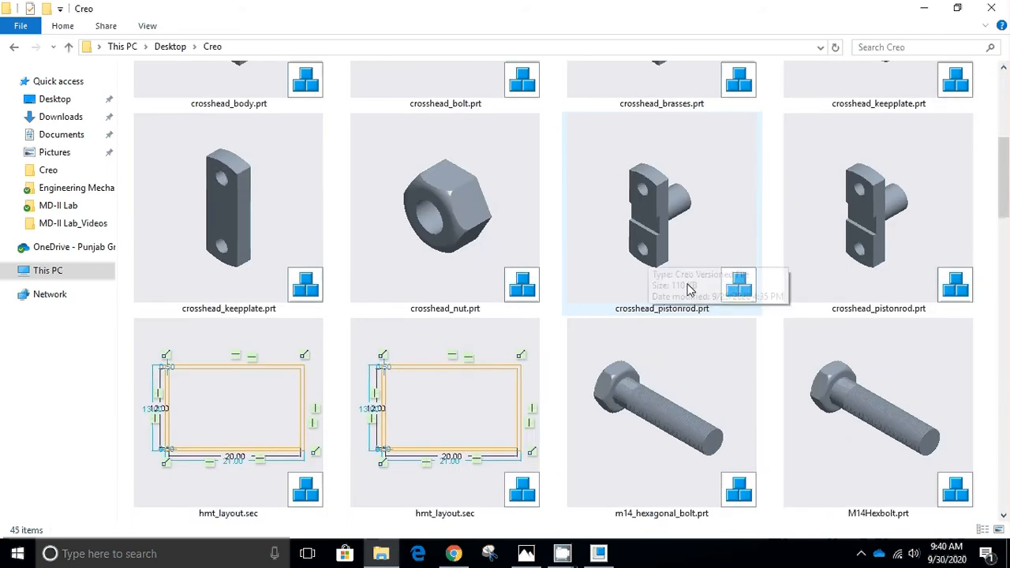
pyautogui.scroll(-2, 620, 250)
pyautogui.scroll(-2, 685, 291)
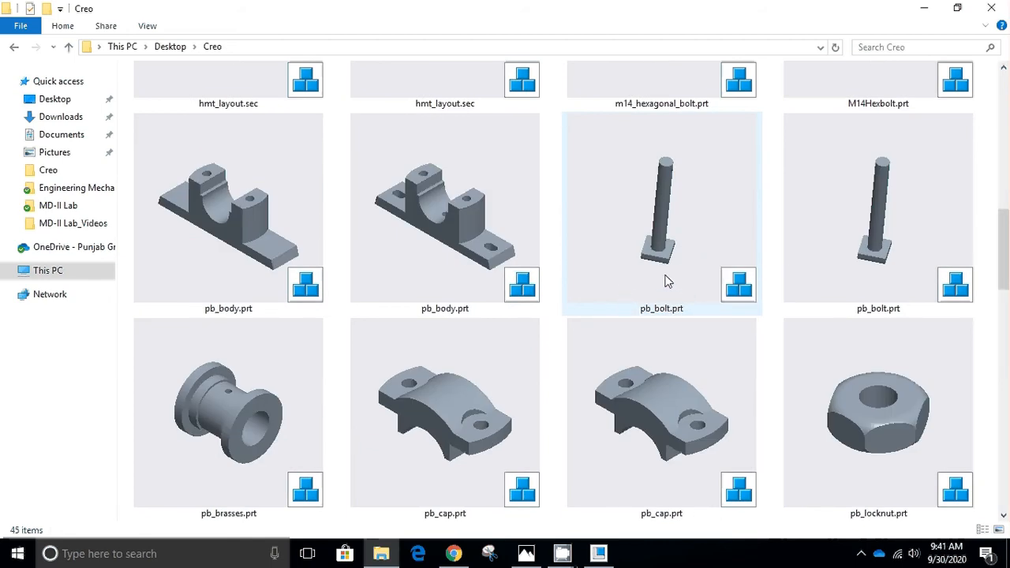
pyautogui.click(266, 232)
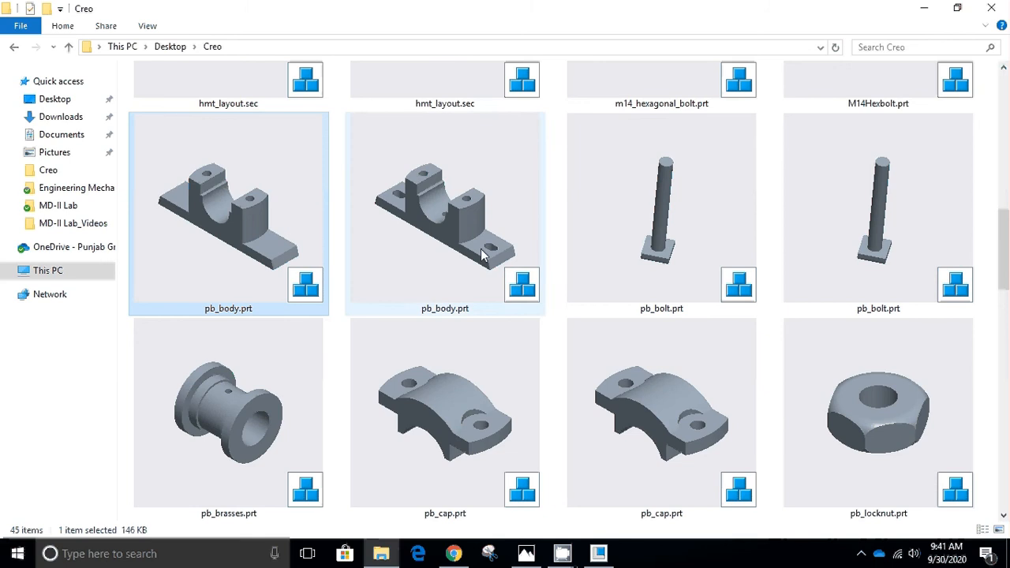
pyautogui.click(601, 252)
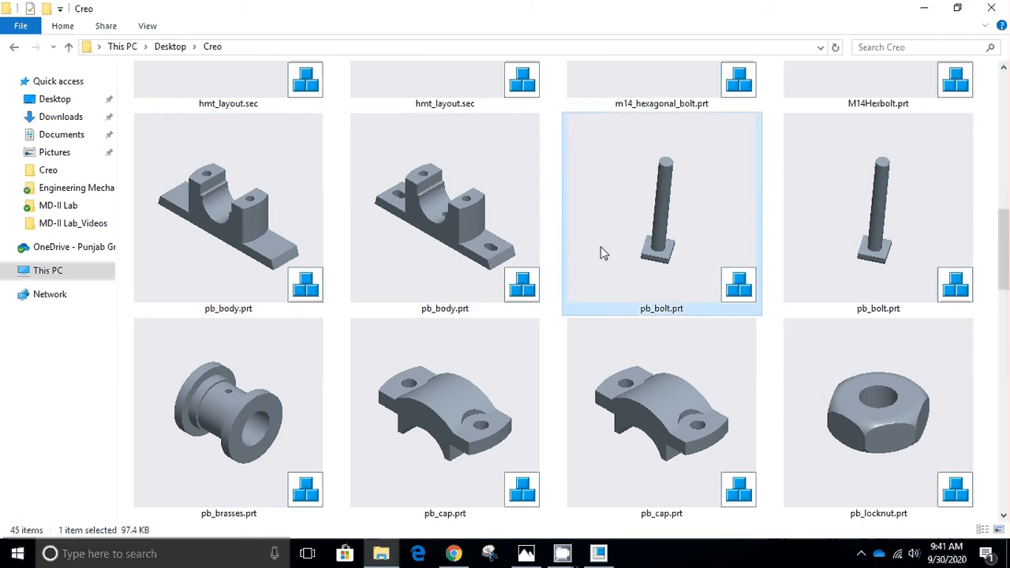
pyautogui.click(468, 397)
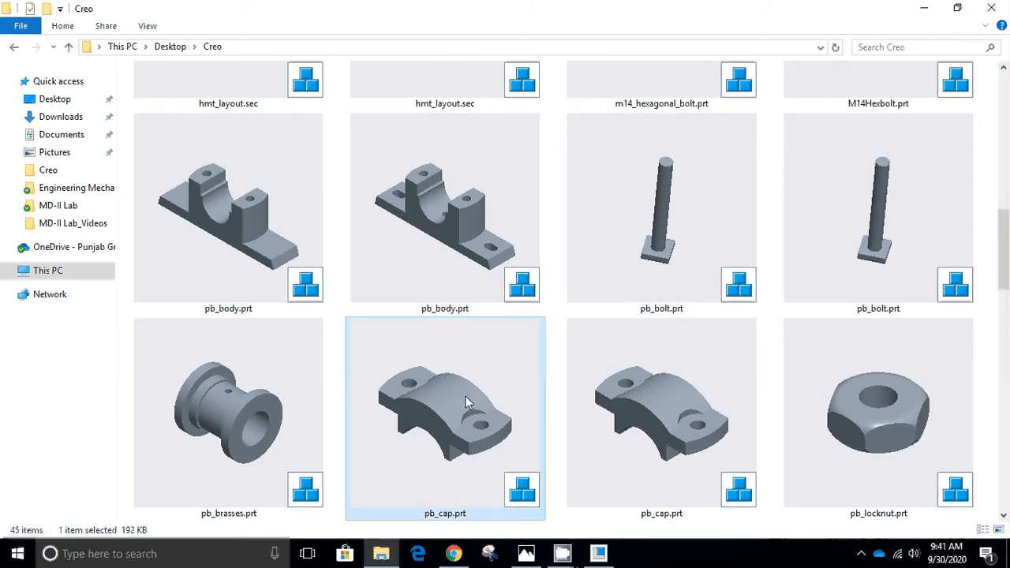
pyautogui.click(314, 416)
pyautogui.click(903, 439)
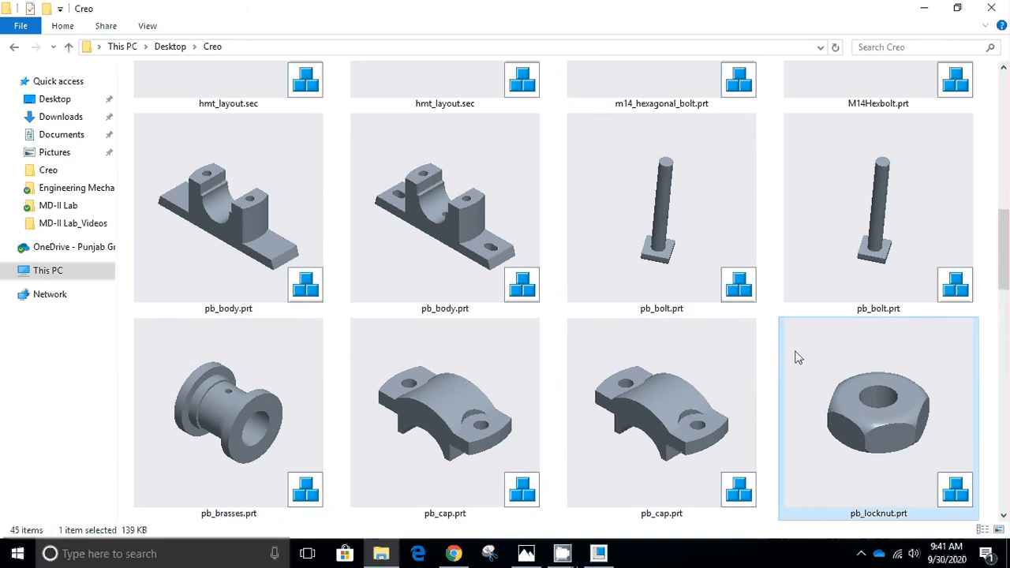
pyautogui.scroll(-2, 797, 358)
pyautogui.click(477, 419)
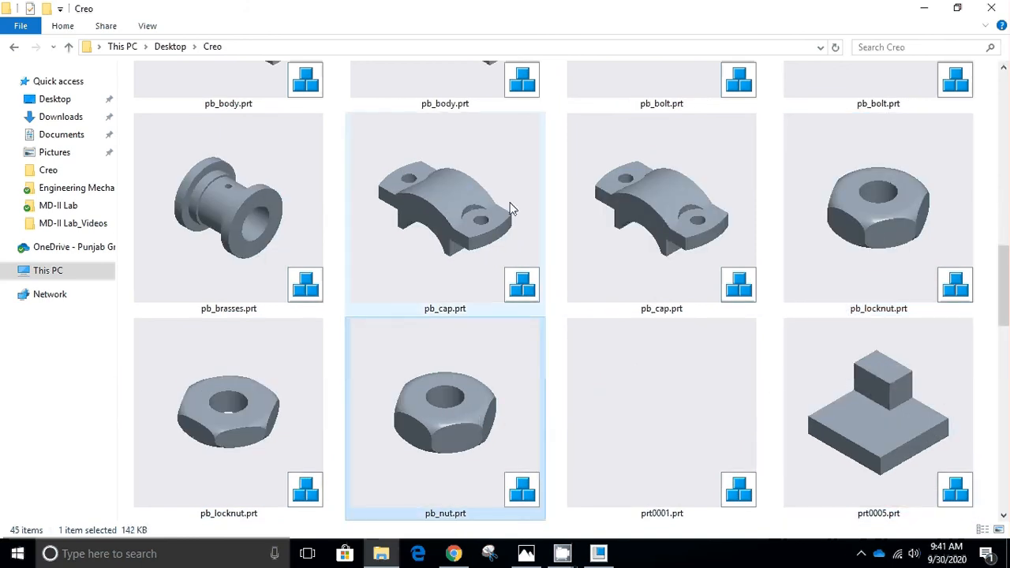
# Switch to Creo Parametric and start a new assembly with the Design sub-type.
pyautogui.click(599, 554)
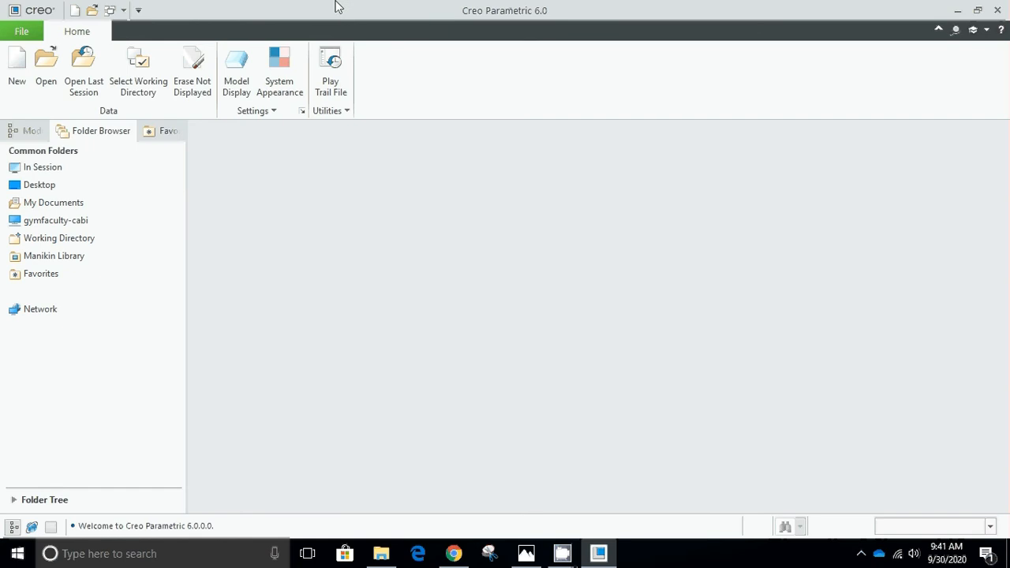
pyautogui.click(22, 75)
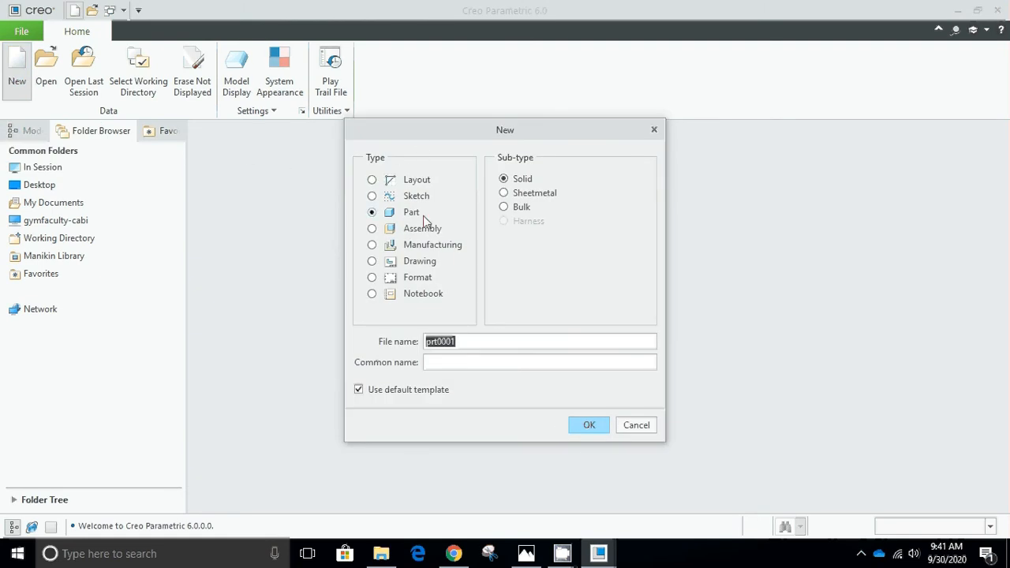
pyautogui.click(373, 229)
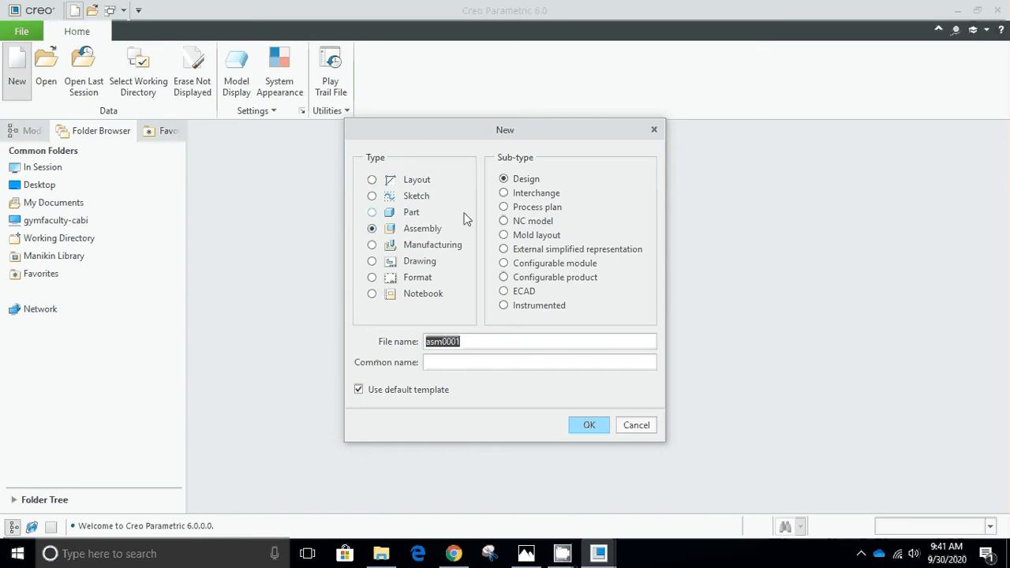
pyautogui.click(526, 183)
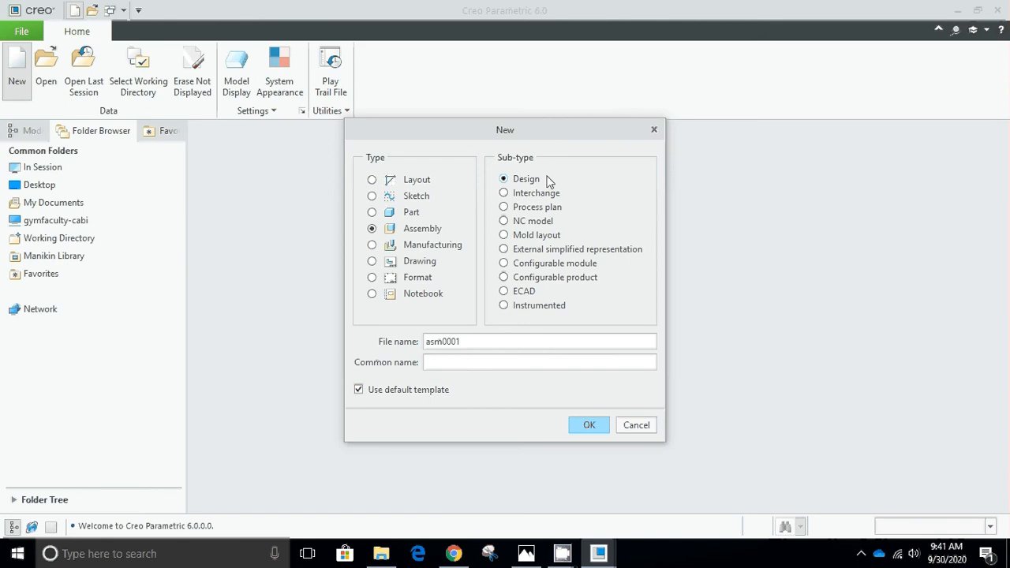
# Name the new assembly Pedestal_bearing and create it with the default template.
pyautogui.doubleClick(474, 341)
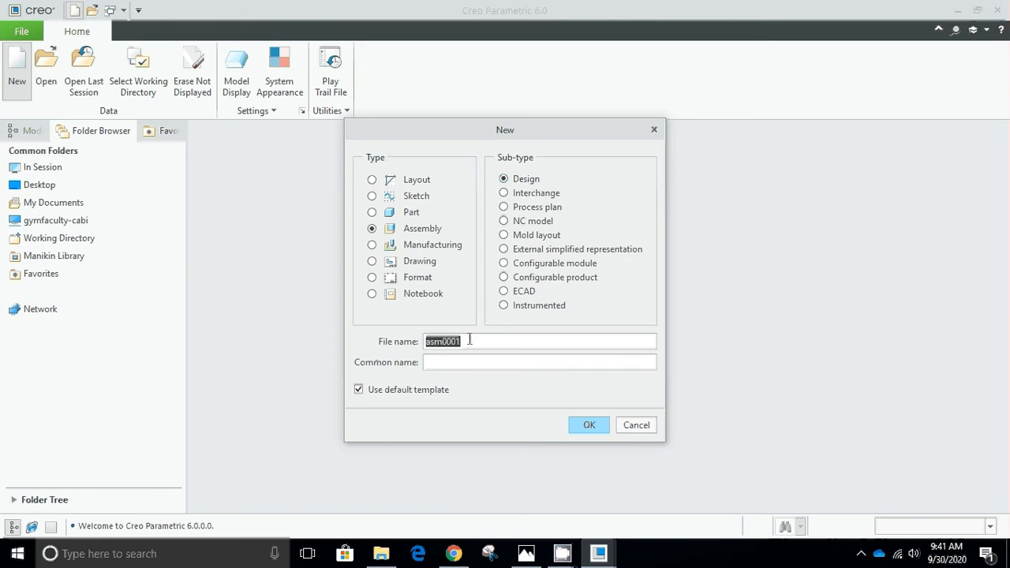
pyautogui.write('Pedestal bea')
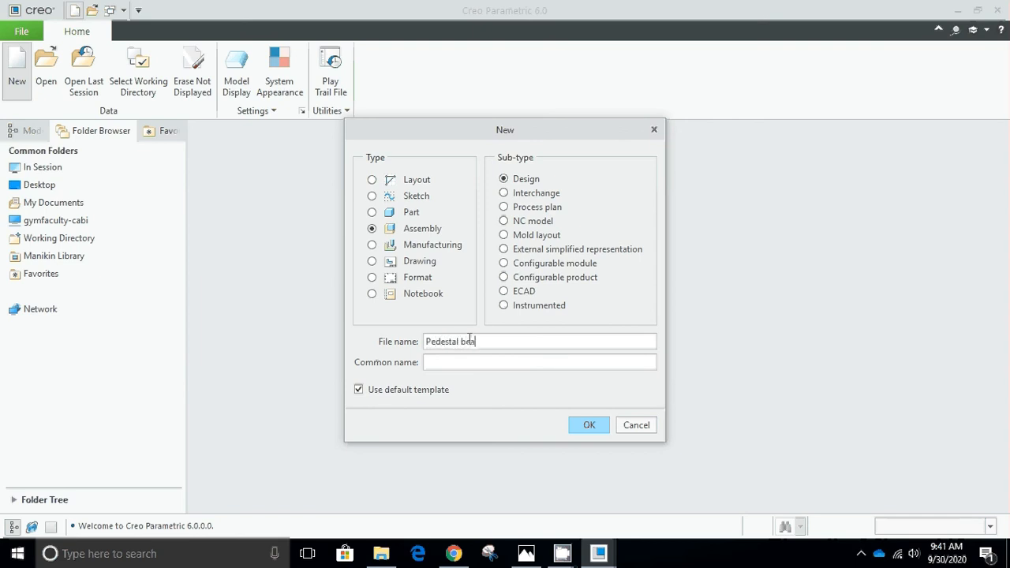
pyautogui.write('ring')
pyautogui.press('BackSpace')
pyautogui.write('_')
pyautogui.click(590, 430)
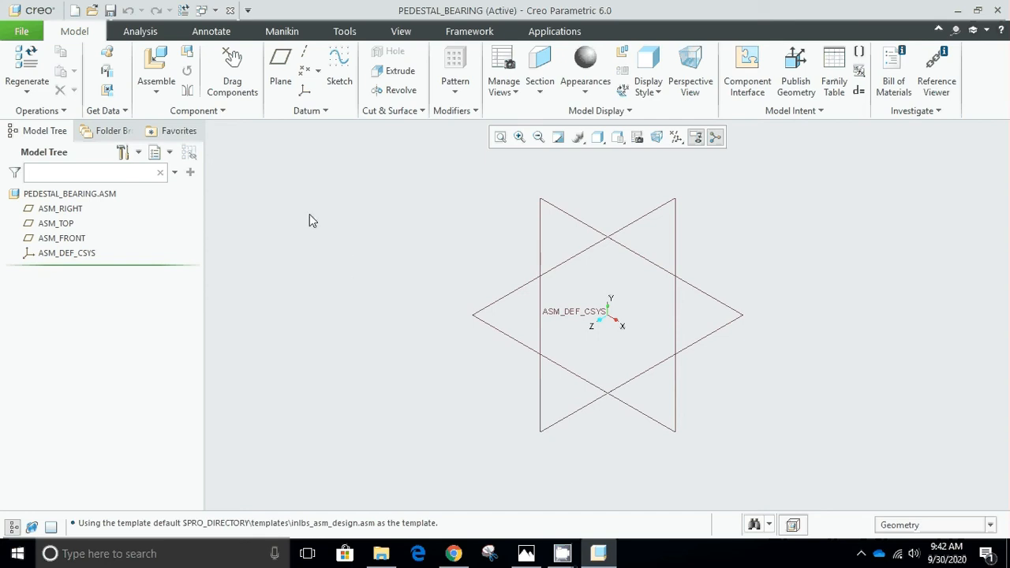
# Start assembling a component, browse to the Creo folder on the Desktop and show its files as thumbnails.
pyautogui.click(156, 67)
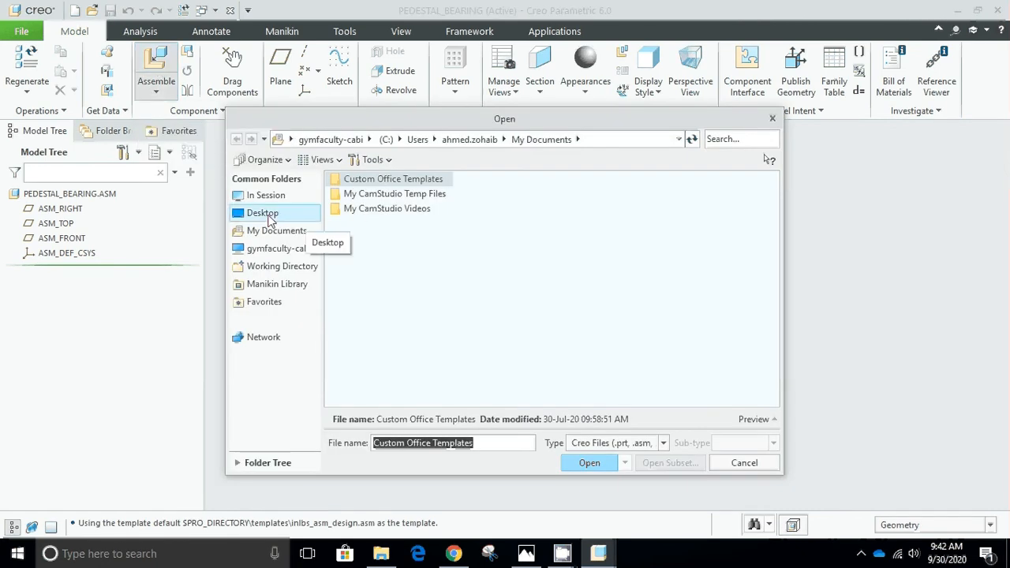
pyautogui.click(263, 217)
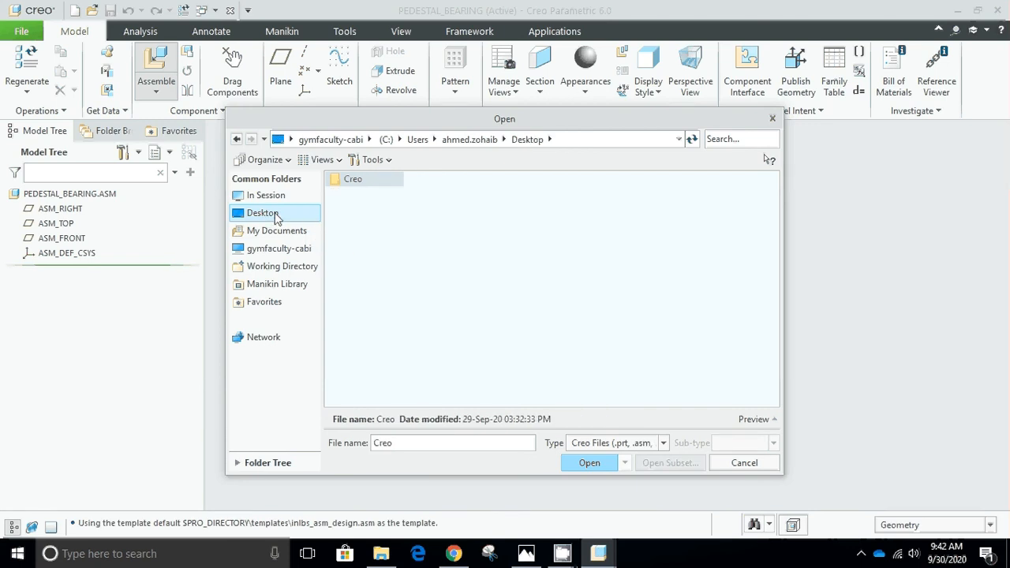
pyautogui.doubleClick(357, 182)
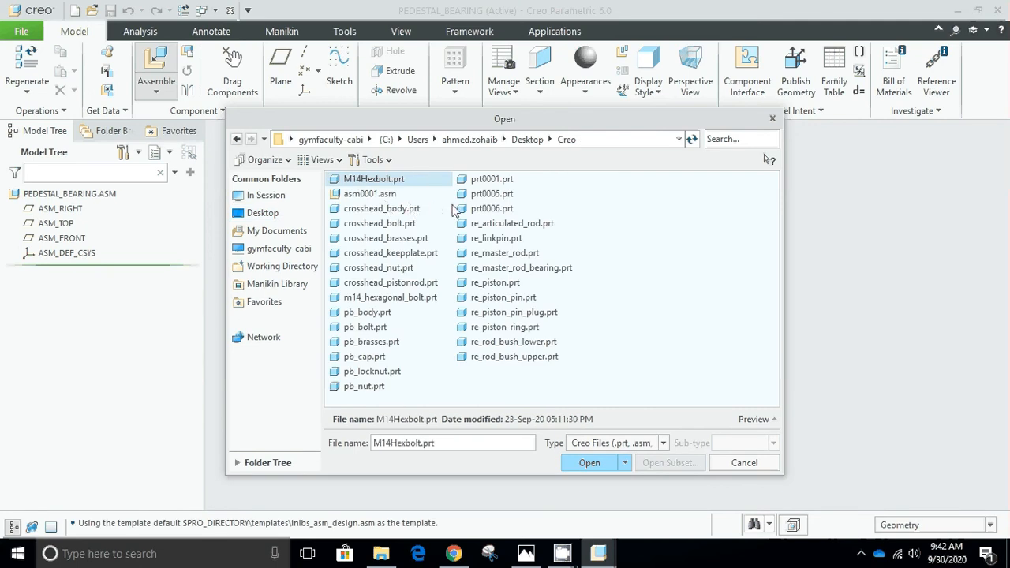
pyautogui.click(323, 161)
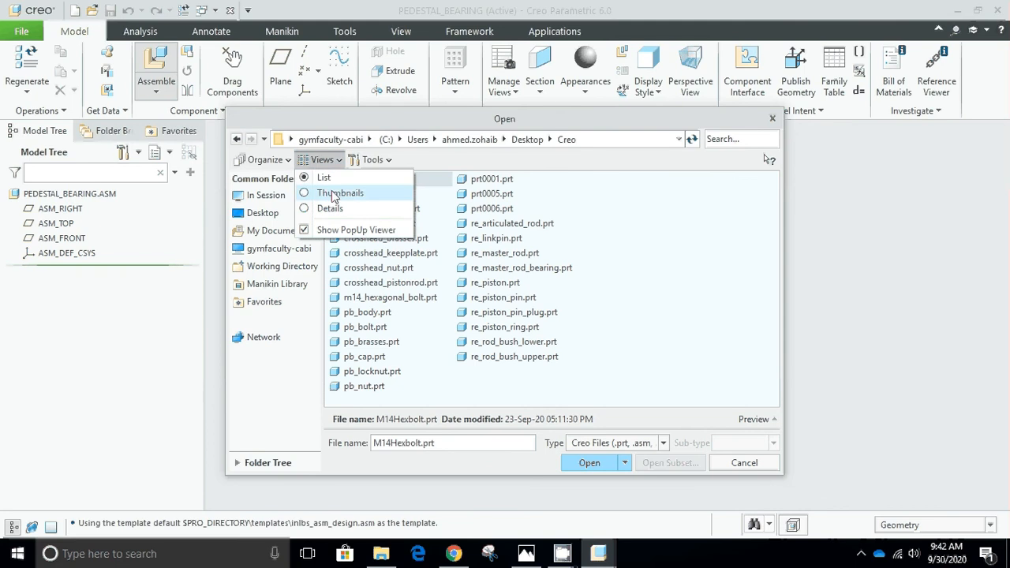
pyautogui.click(334, 194)
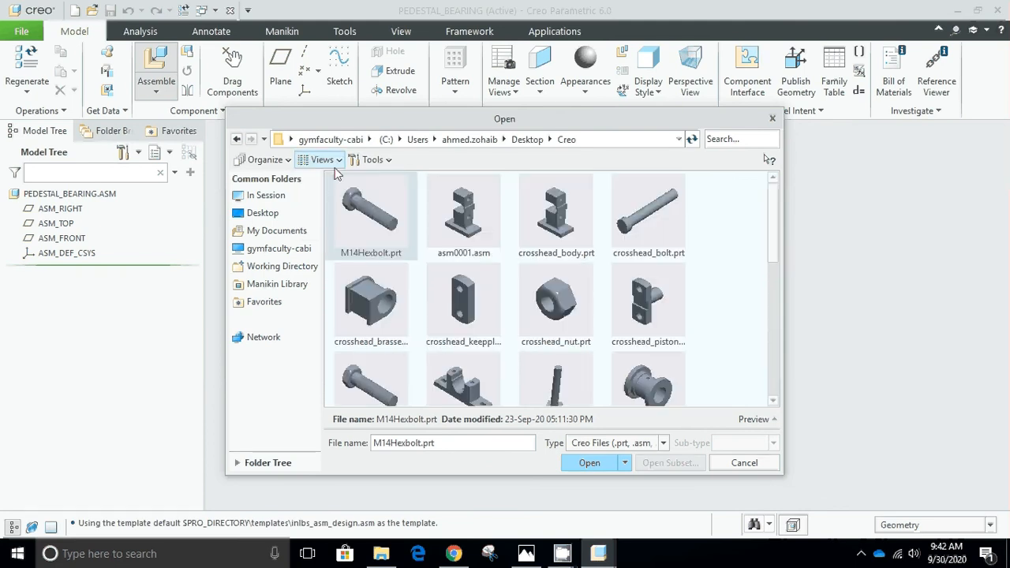
pyautogui.click(337, 162)
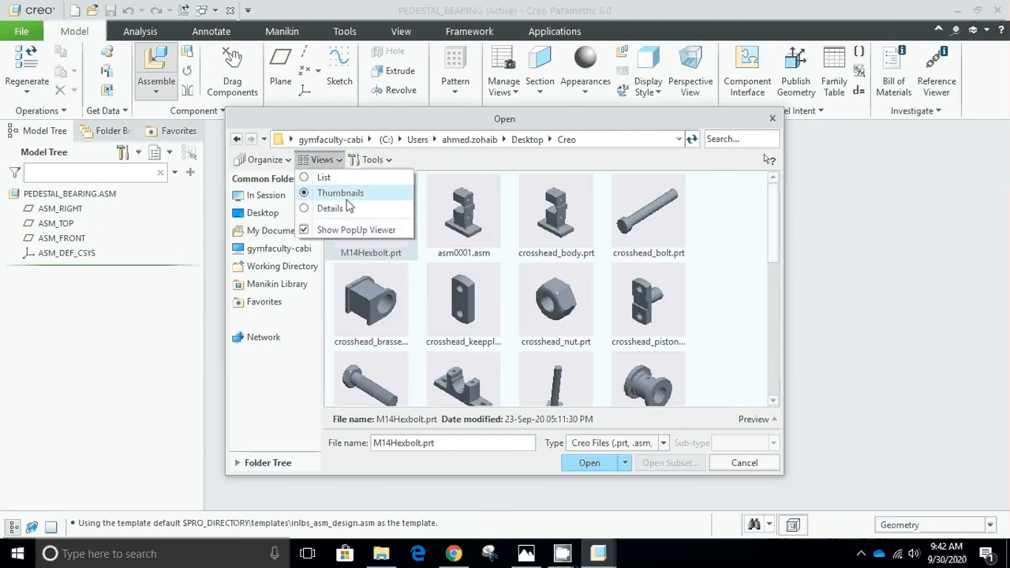
pyautogui.click(348, 200)
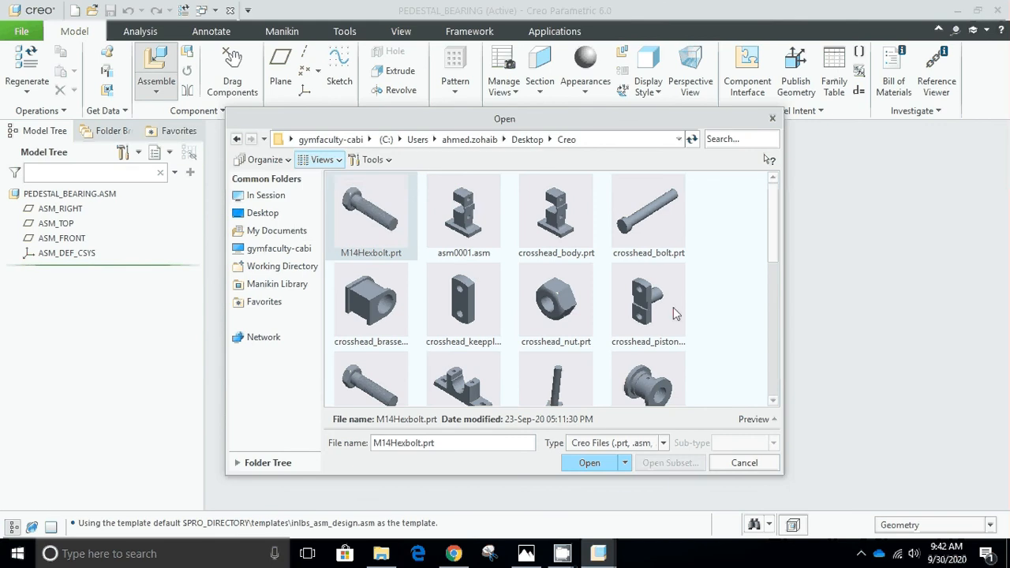
# Bring the pedestal body pb_body.prt into the assembly.
pyautogui.scroll(-1, 715, 295)
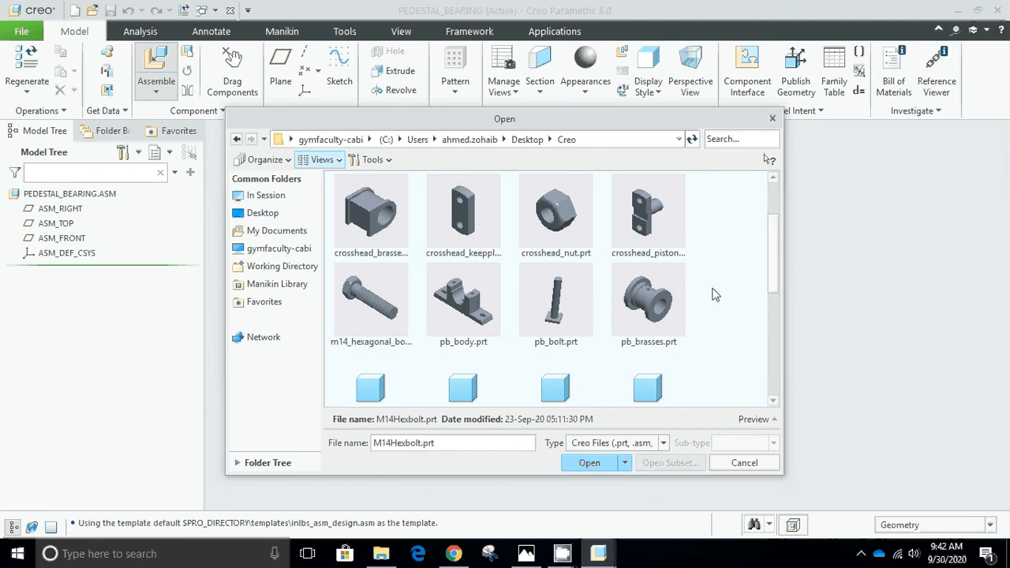
pyautogui.click(474, 304)
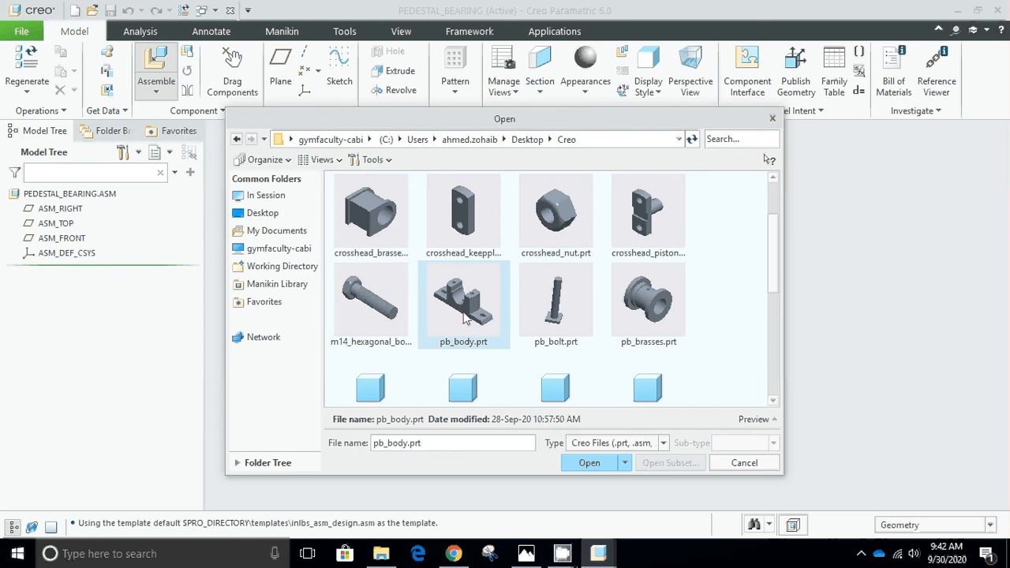
pyautogui.click(588, 463)
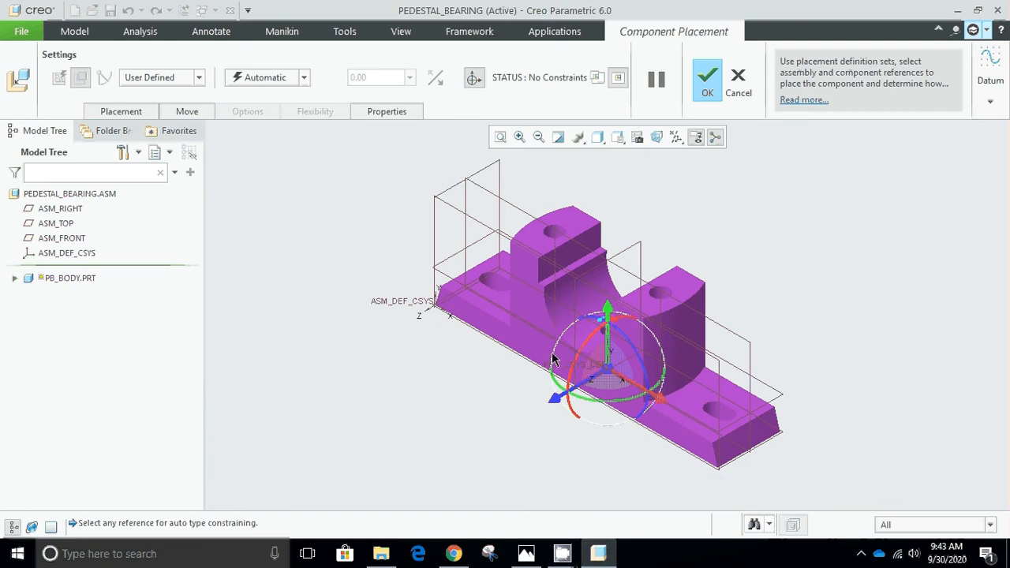
# Try moving and rotating the unconstrained pedestal body with the 3D dragger, and restore the standard view orientation.
pyautogui.moveTo(610, 314); pyautogui.dragTo(701, 406)
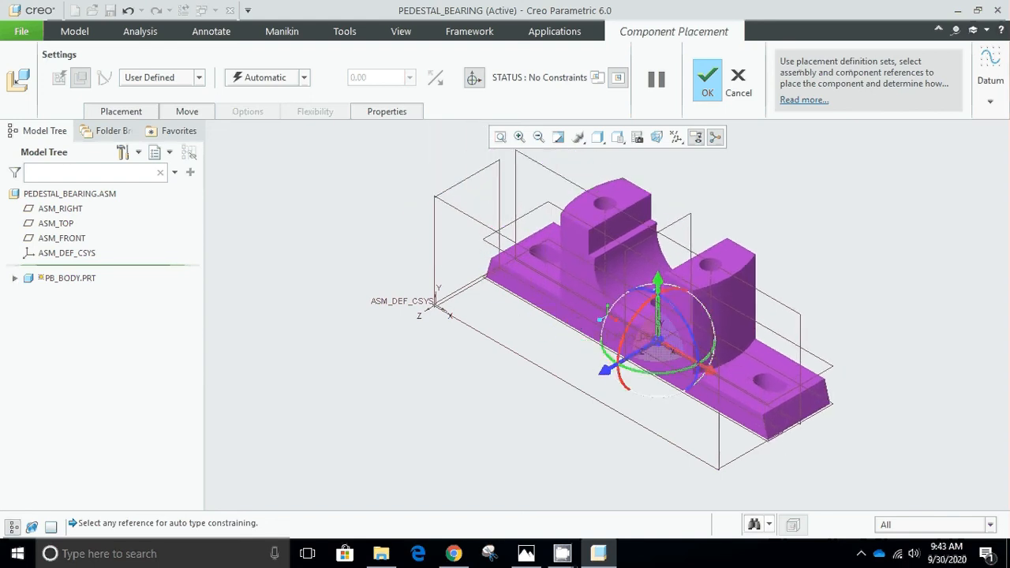
pyautogui.moveTo(608, 374); pyautogui.dragTo(584, 374)
pyautogui.moveTo(625, 405); pyautogui.dragTo(581, 383)
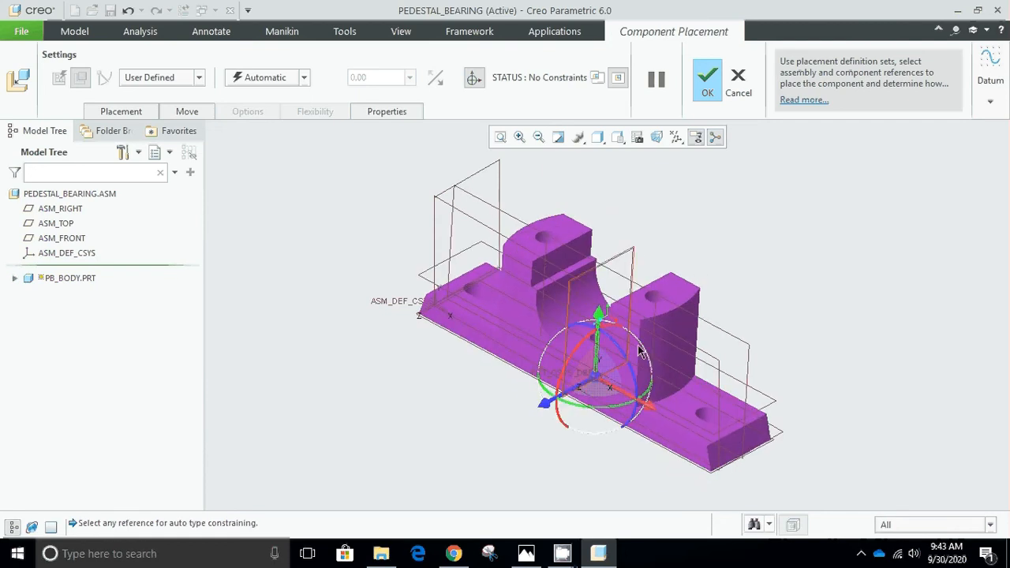
pyautogui.scroll(1, 628, 363)
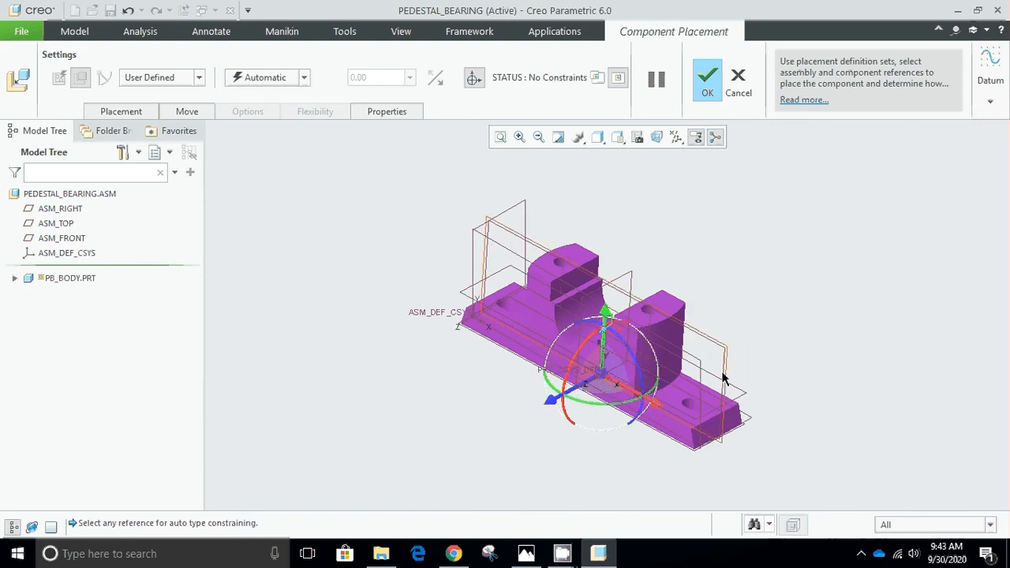
pyautogui.moveTo(727, 374); pyautogui.dragTo(763, 372, button='middle')
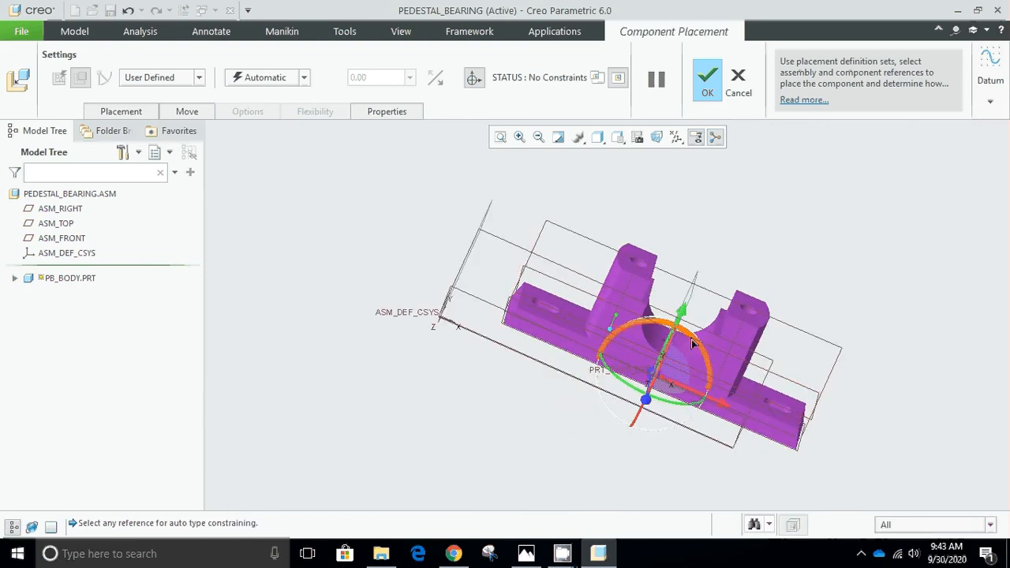
pyautogui.moveTo(694, 333); pyautogui.dragTo(435, 296)
pyautogui.hotkey('ctrl', 'd')
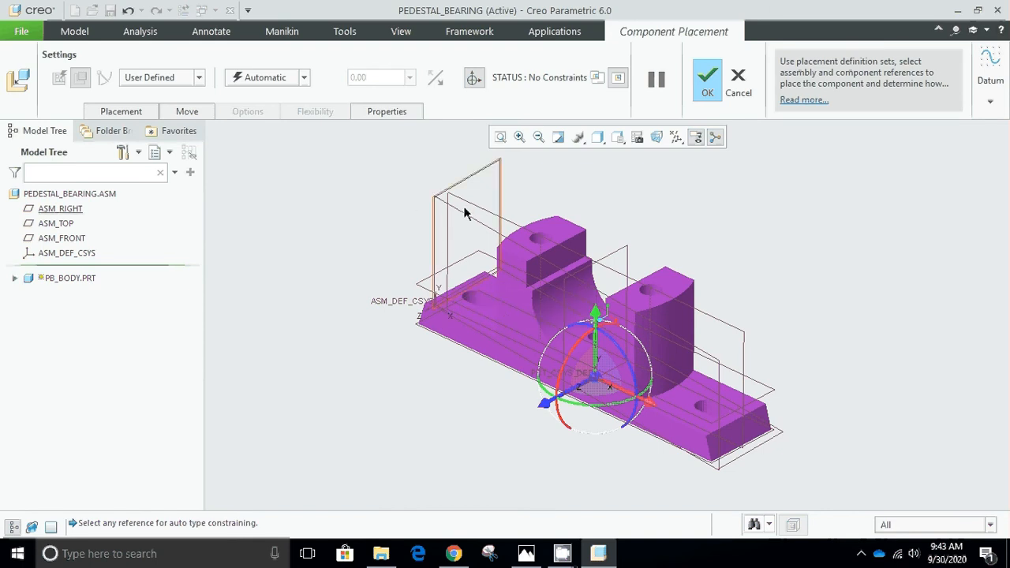
# Constrain the pedestal body with the Default constraint and accept its placement.
pyautogui.click(304, 78)
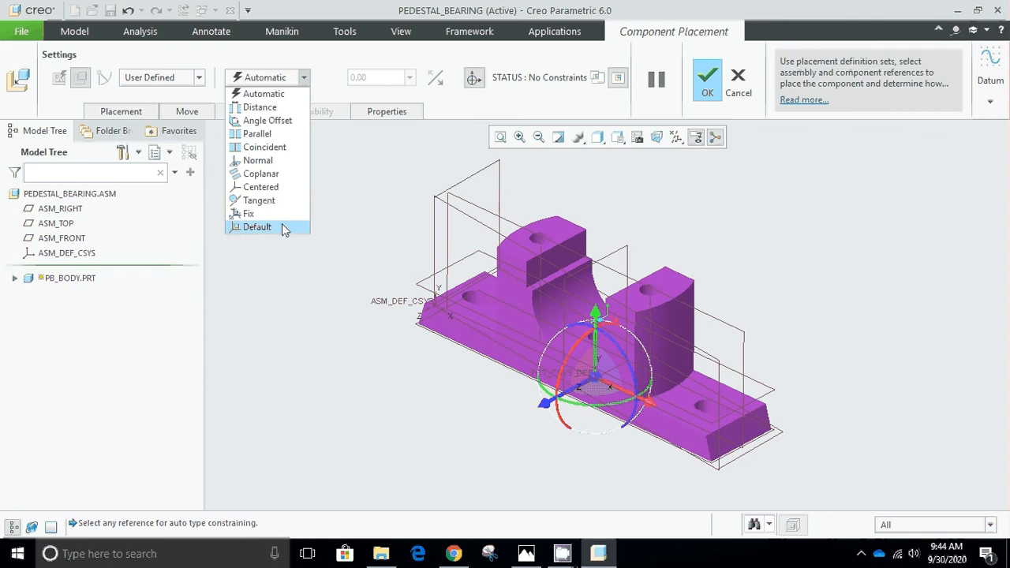
pyautogui.click(257, 228)
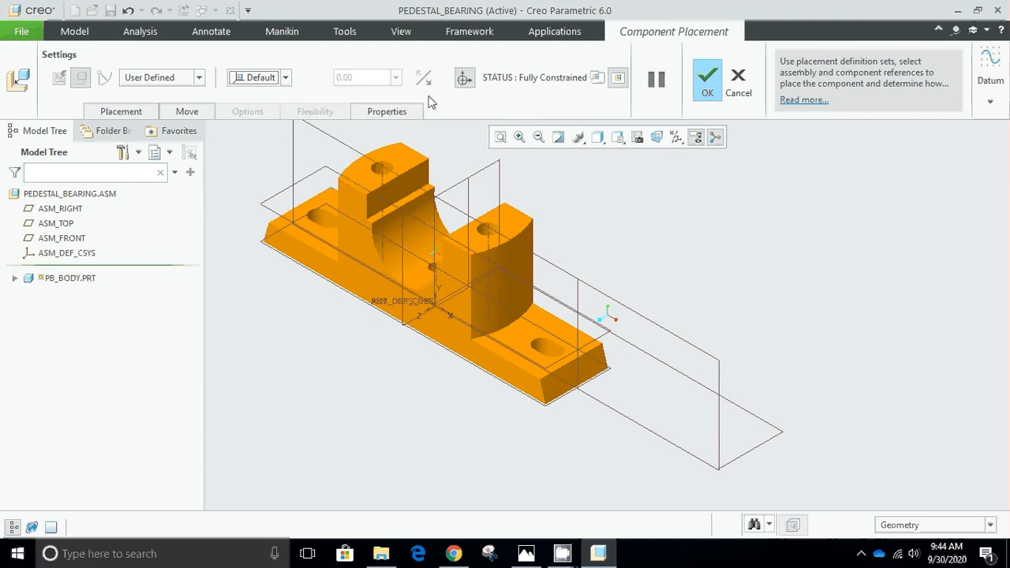
pyautogui.click(709, 79)
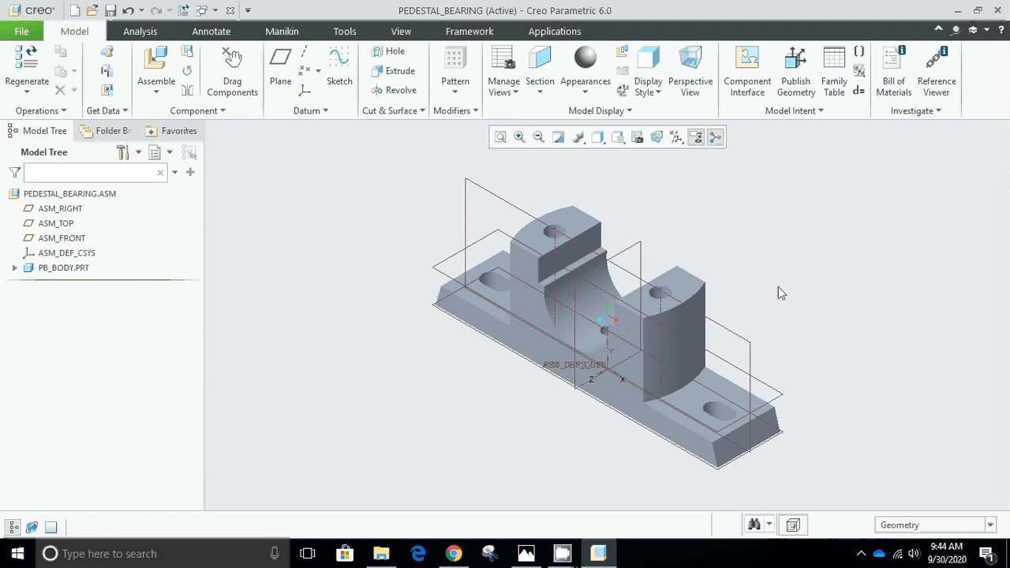
# Bring pb_brasses.prt into the assembly as the second component, and turn its 3D dragger off and back on.
pyautogui.click(156, 69)
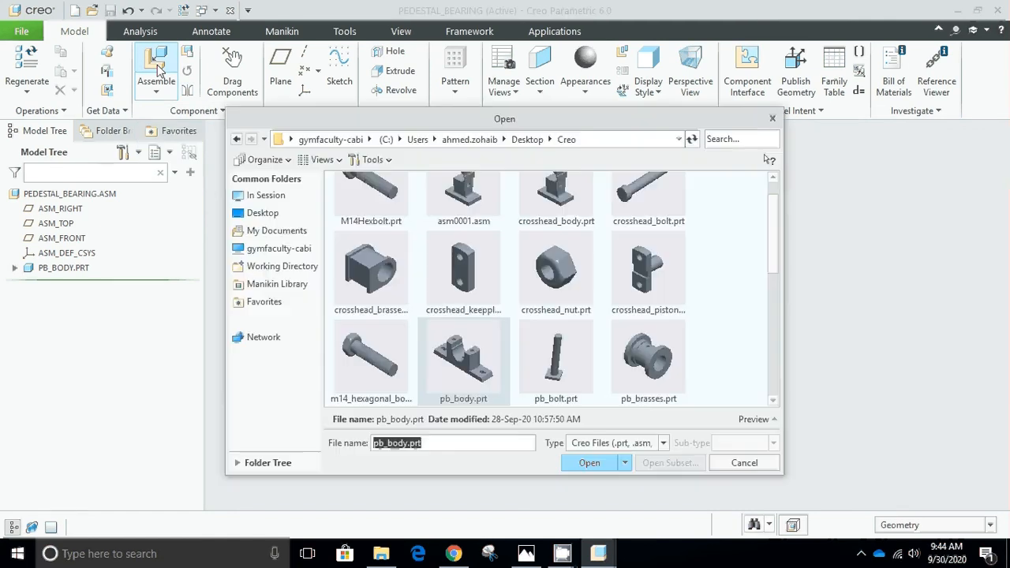
pyautogui.click(636, 357)
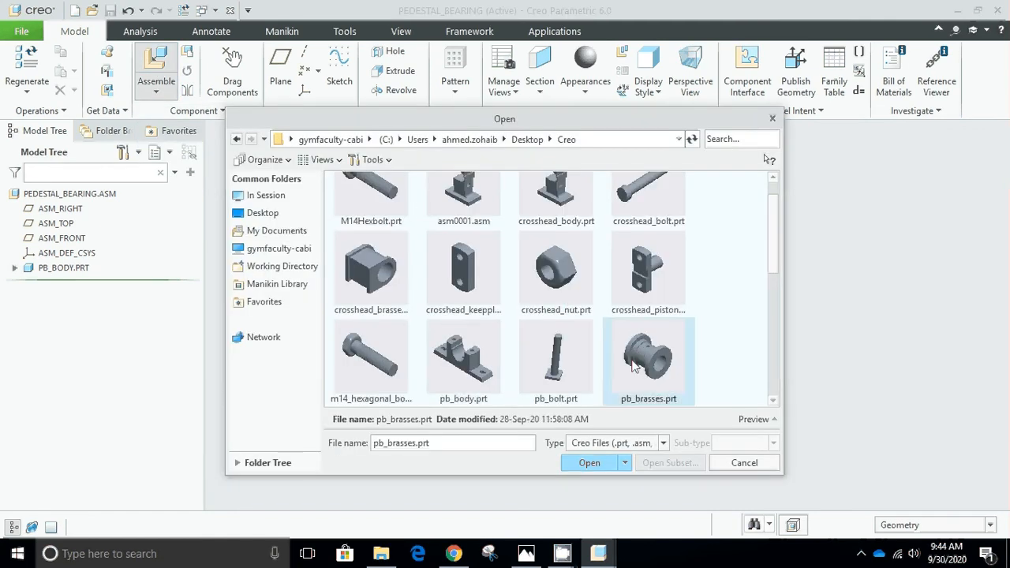
pyautogui.click(590, 462)
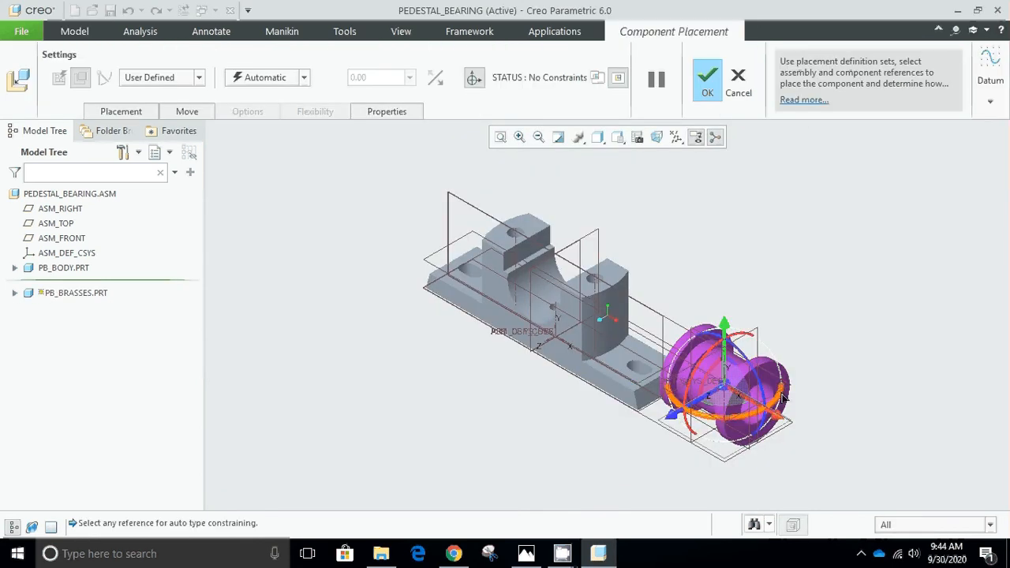
pyautogui.scroll(2, 792, 395)
pyautogui.scroll(1, 770, 343)
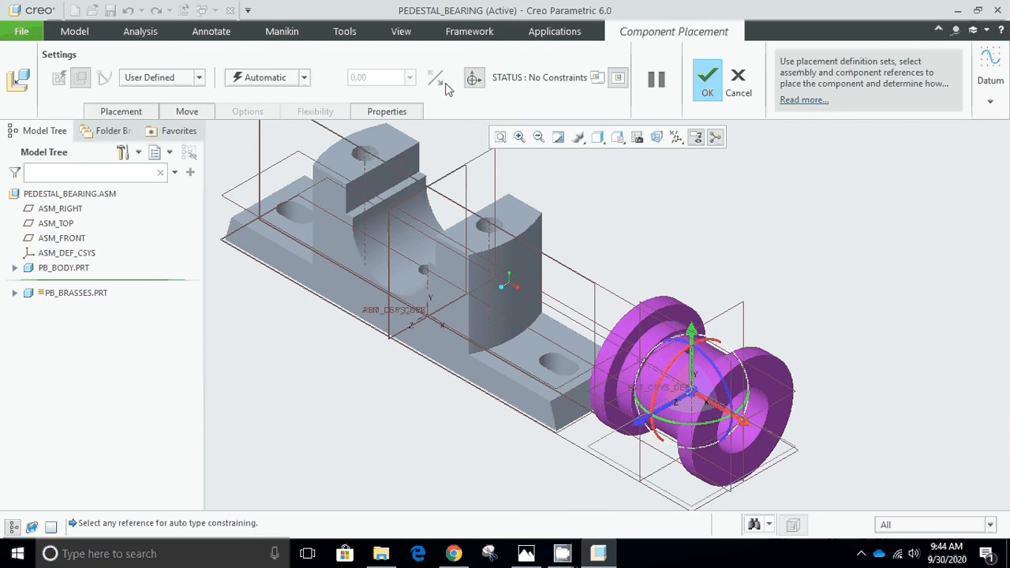
pyautogui.click(472, 80)
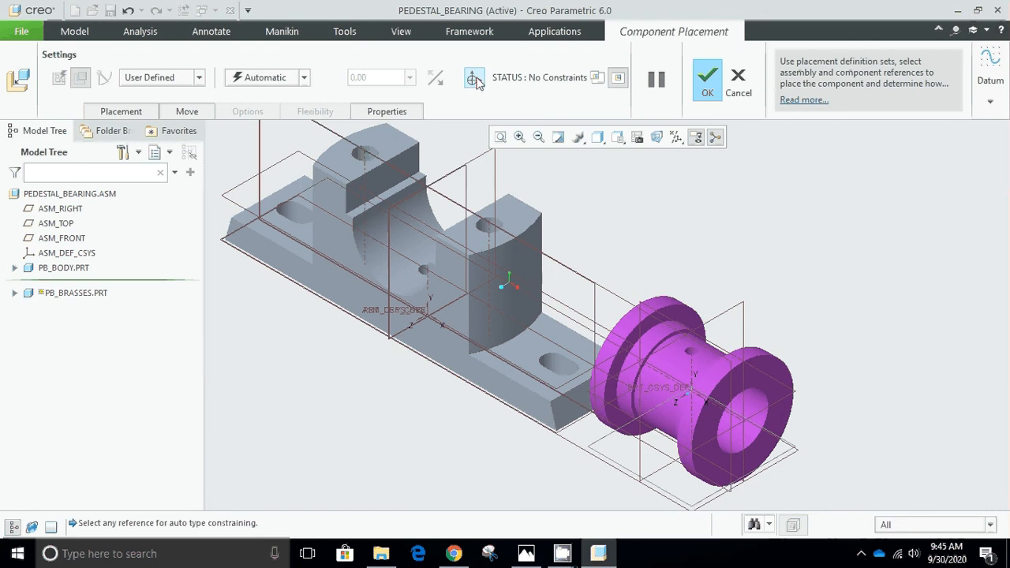
pyautogui.click(475, 80)
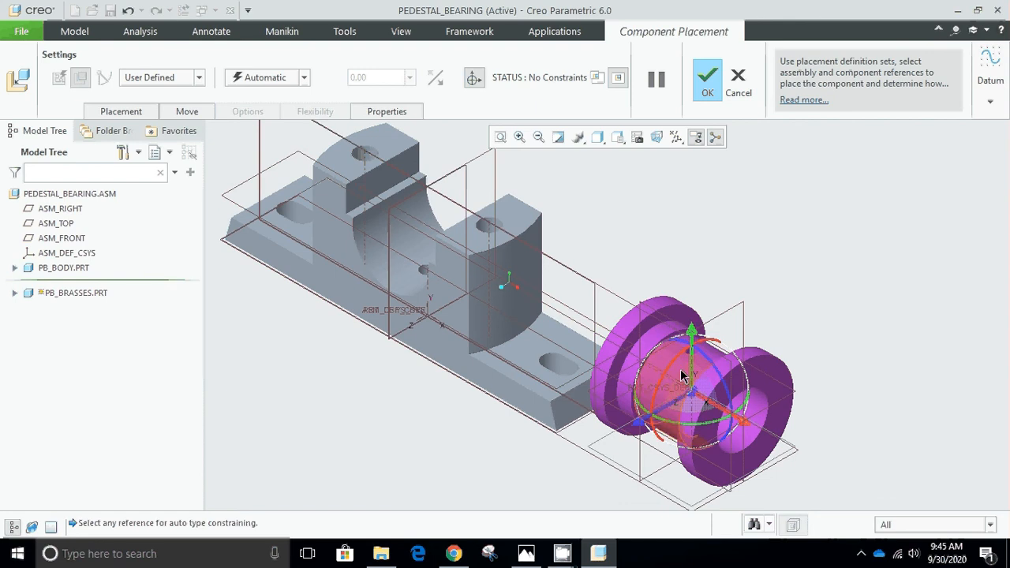
# Constrain the middle cylindrical surface of the brasses coincident with the curved bearing seat of the pedestal body.
pyautogui.scroll(2, 673, 364)
pyautogui.scroll(-6, 673, 364)
pyautogui.scroll(-2, 673, 364)
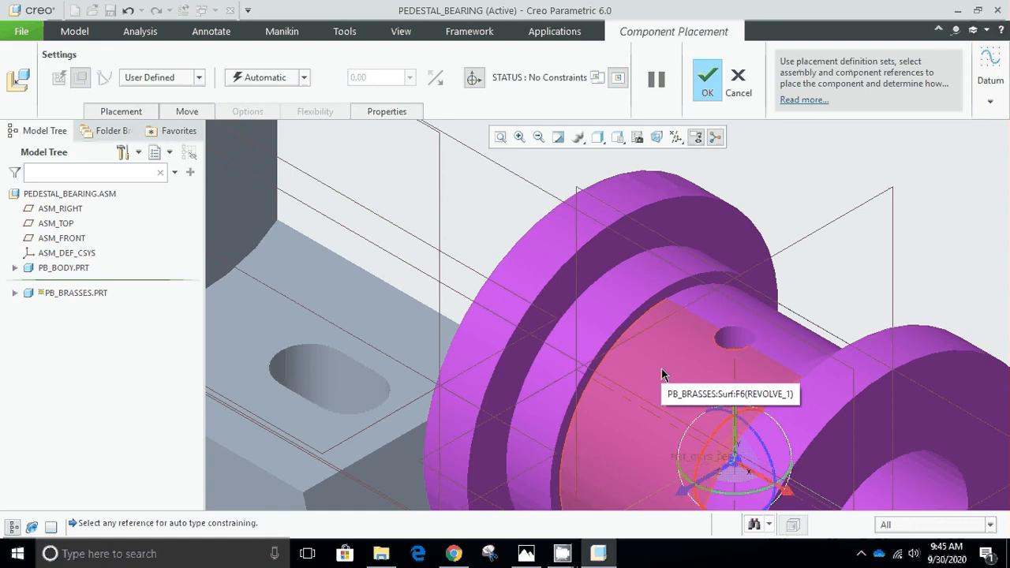
pyautogui.click(663, 375)
pyautogui.scroll(3, 663, 286)
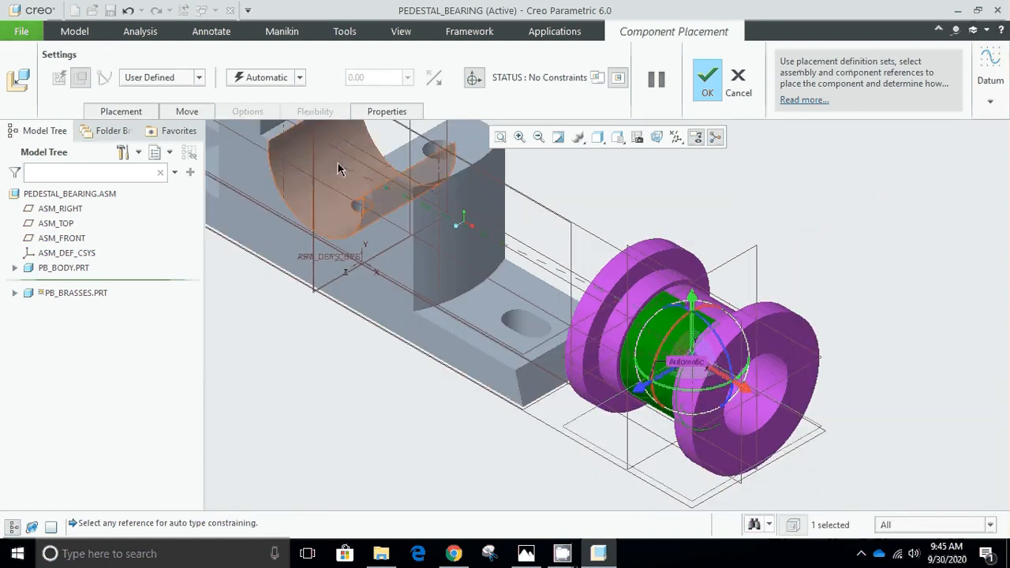
pyautogui.scroll(-2, 337, 161)
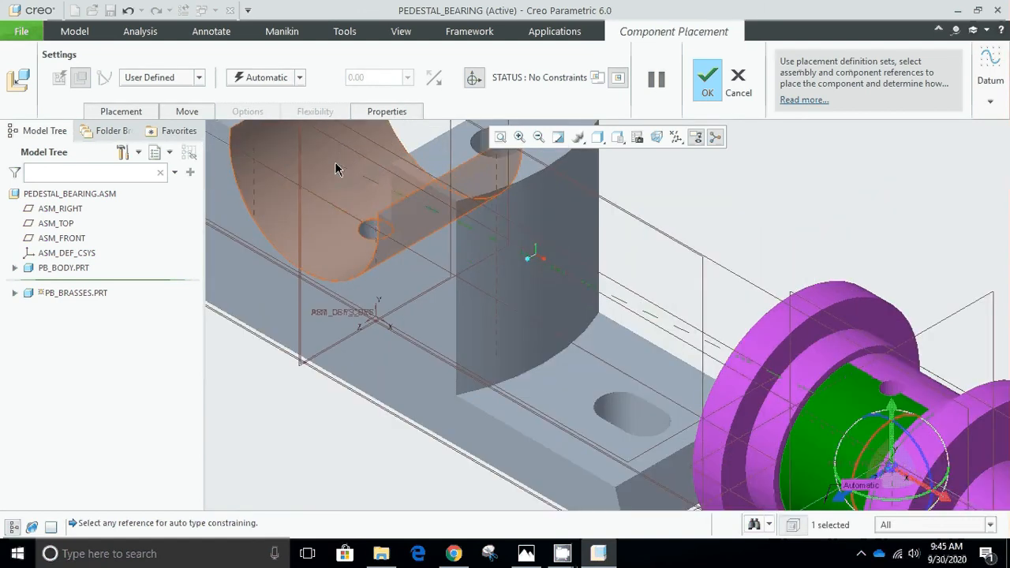
pyautogui.click(311, 204)
pyautogui.scroll(3, 337, 199)
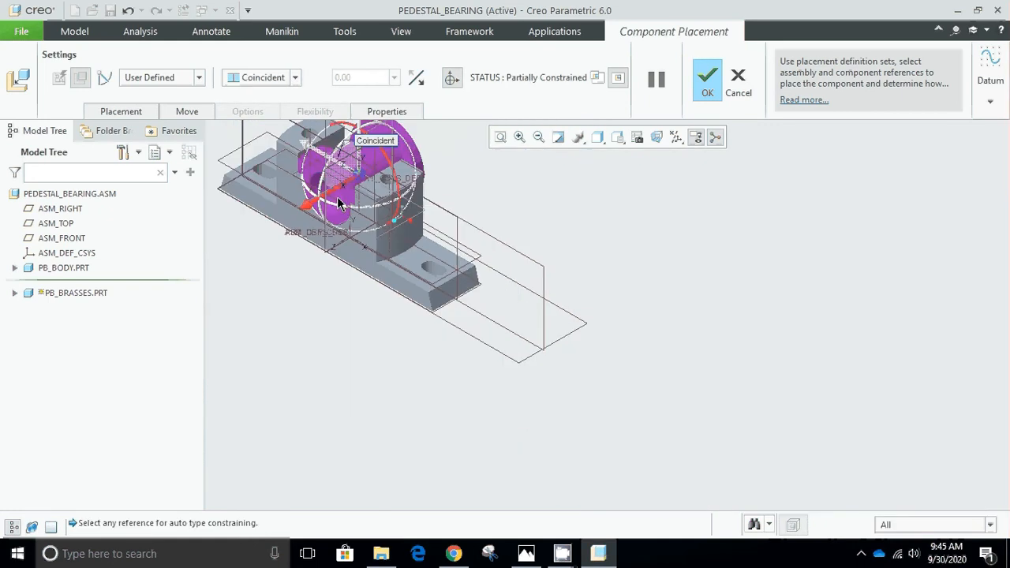
# Reselect Coincident as the brasses' constraint type and shift the brasses slightly along their axis with the 3D dragger.
pyautogui.scroll(-4, 254, 140)
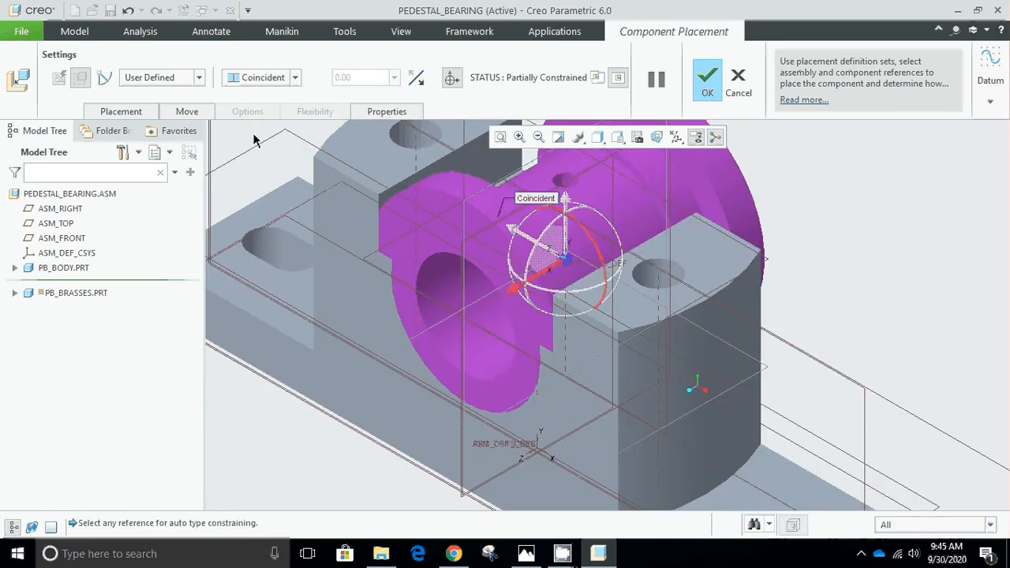
pyautogui.click(295, 77)
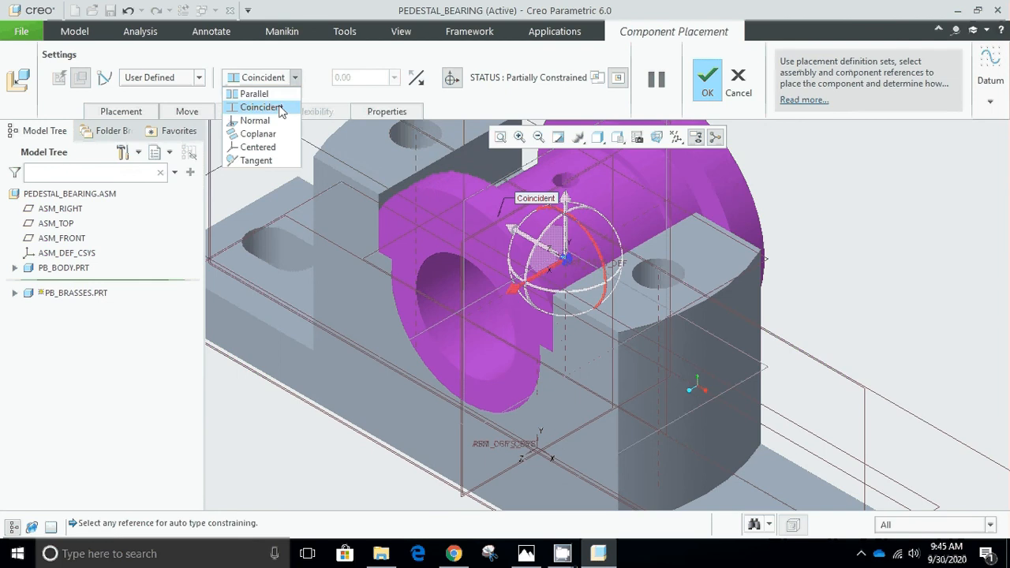
pyautogui.click(278, 107)
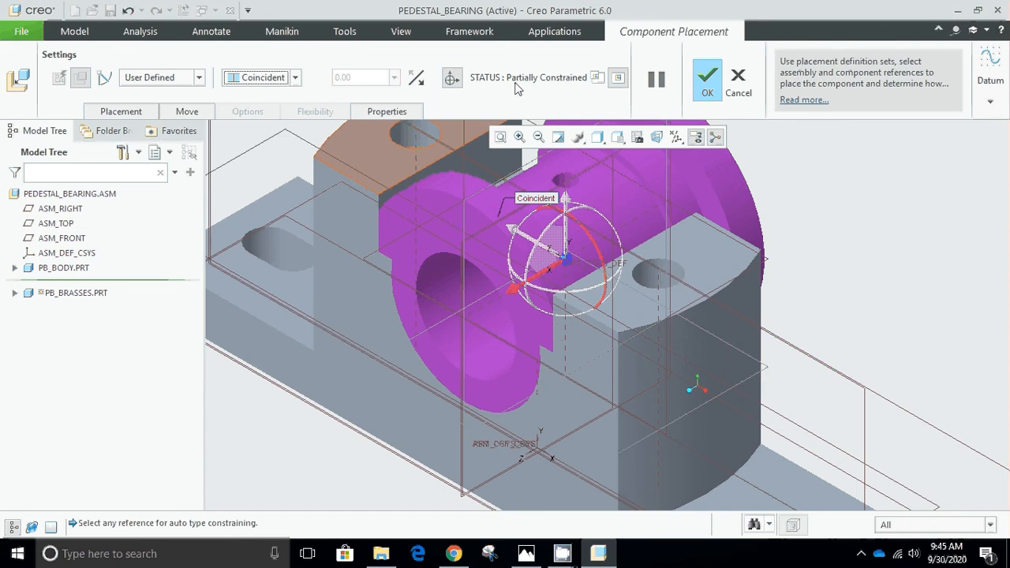
pyautogui.click(551, 163)
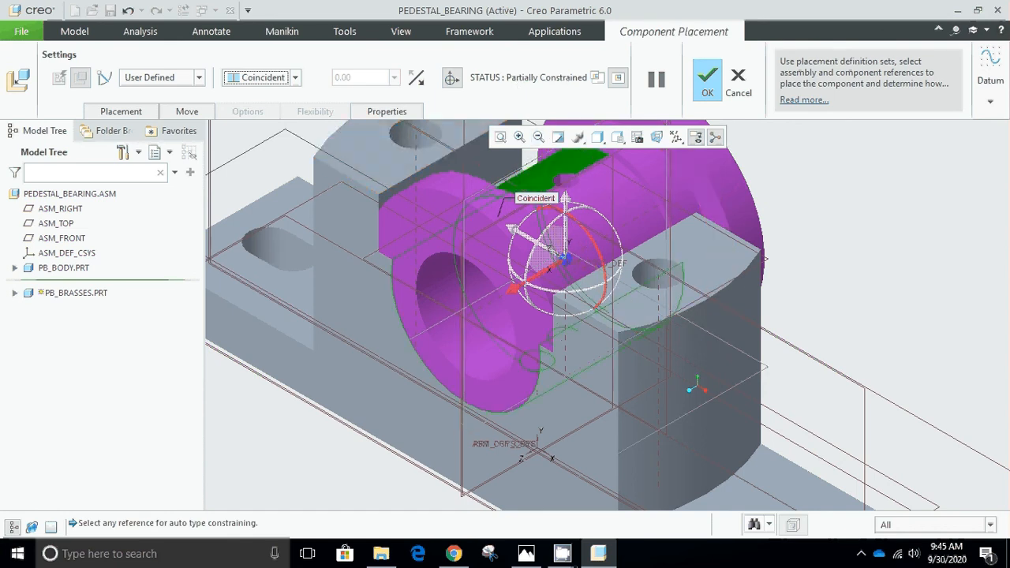
pyautogui.scroll(2, 512, 250)
pyautogui.scroll(2, 512, 252)
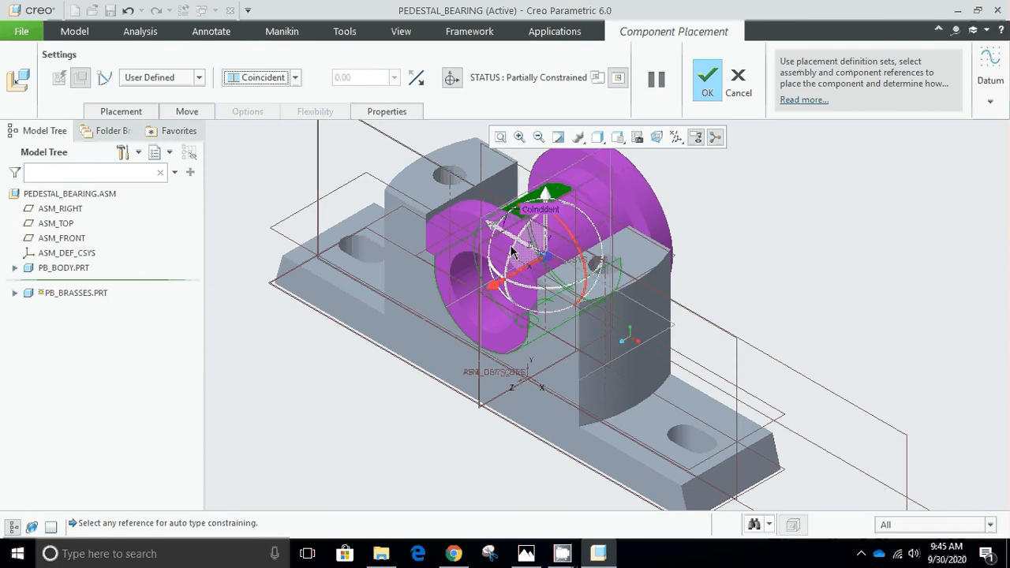
pyautogui.scroll(3, 521, 215)
pyautogui.scroll(-3, 521, 214)
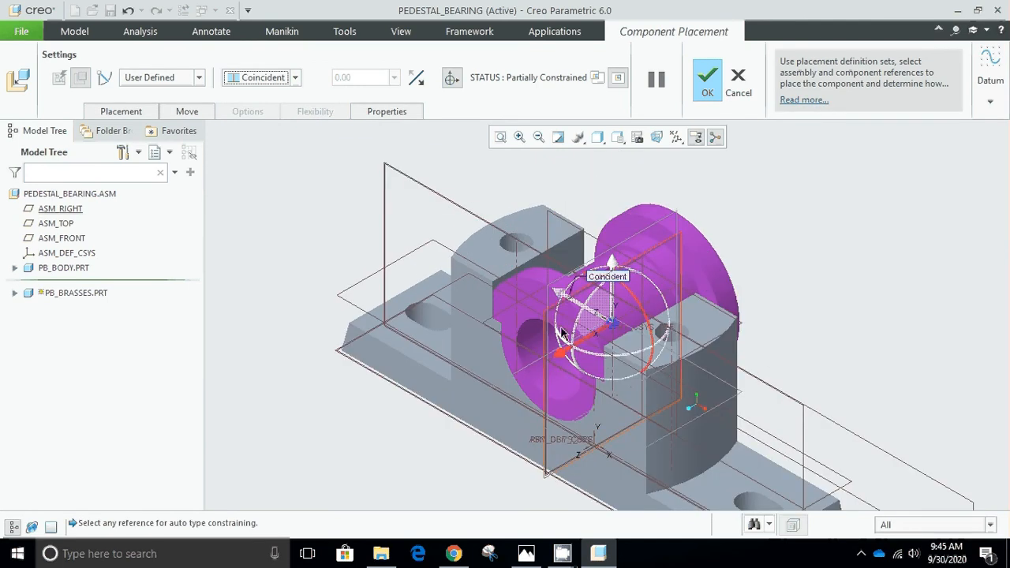
pyautogui.click(563, 360)
pyautogui.moveTo(563, 359)
pyautogui.mouseDown()
pyautogui.moveTo(503, 393)
pyautogui.moveTo(606, 337)
pyautogui.moveTo(519, 373)
pyautogui.moveTo(574, 347)
pyautogui.mouseUp()
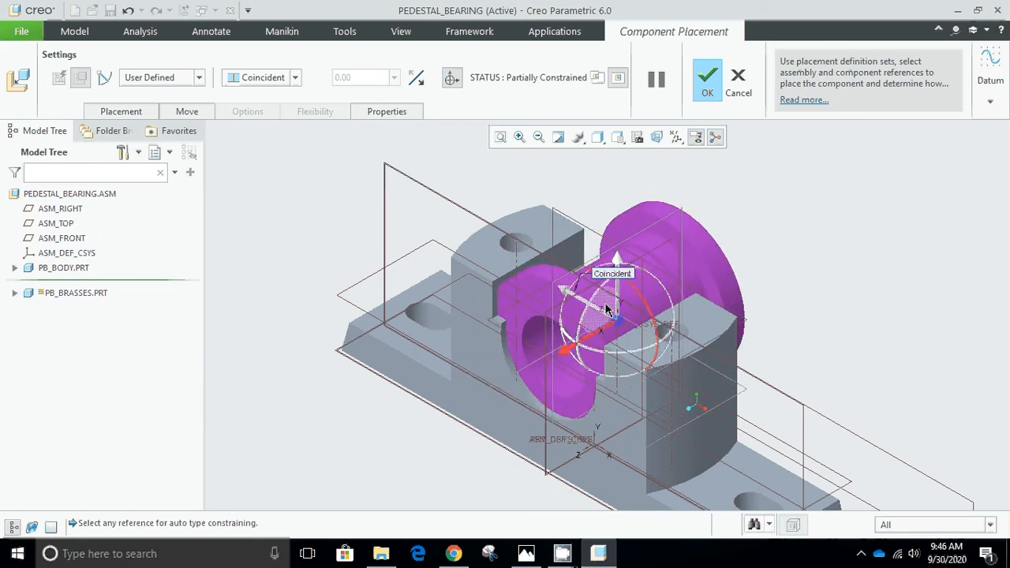
# Hide all datum displays, constrain the brasses' inner flange face coincident with the pedestal body's side face, and accept the placement.
pyautogui.click(645, 228)
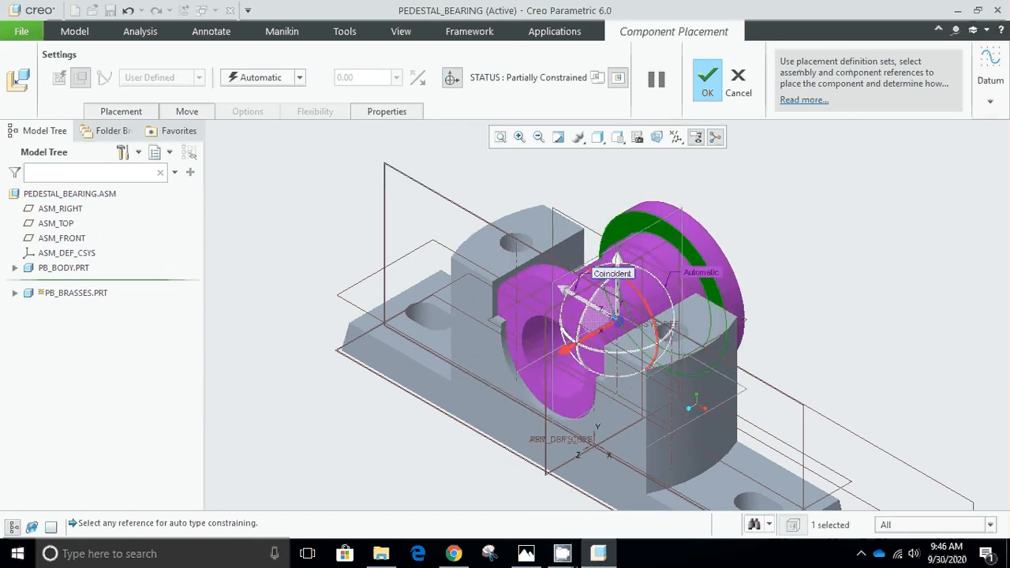
pyautogui.moveTo(502, 267); pyautogui.dragTo(510, 311, button='middle')
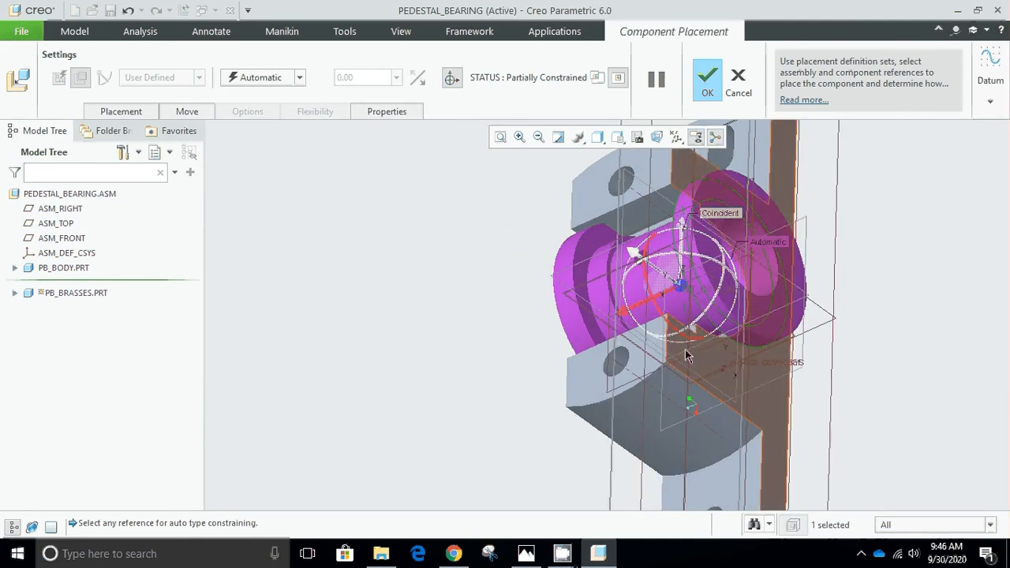
pyautogui.click(676, 139)
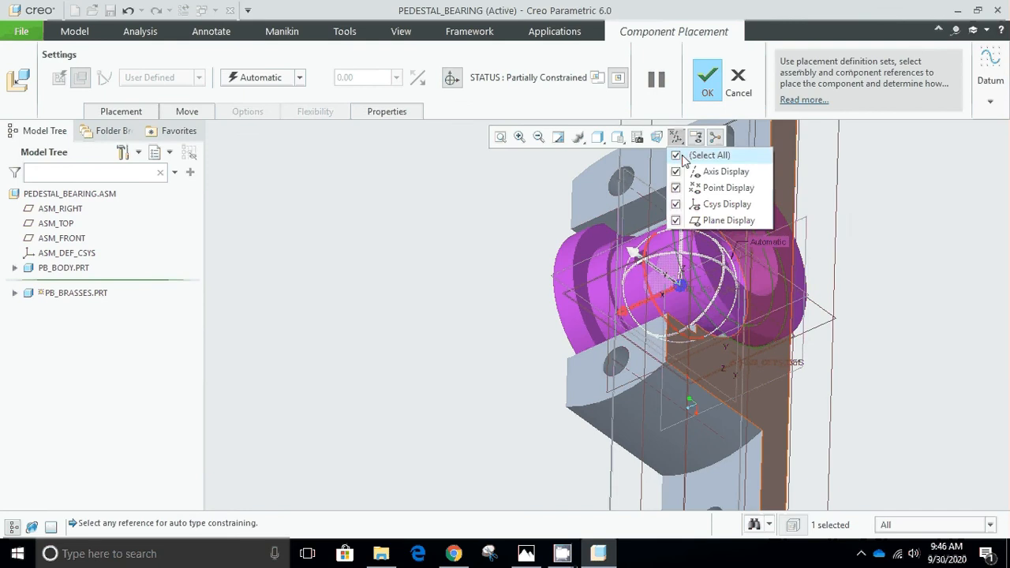
pyautogui.click(678, 154)
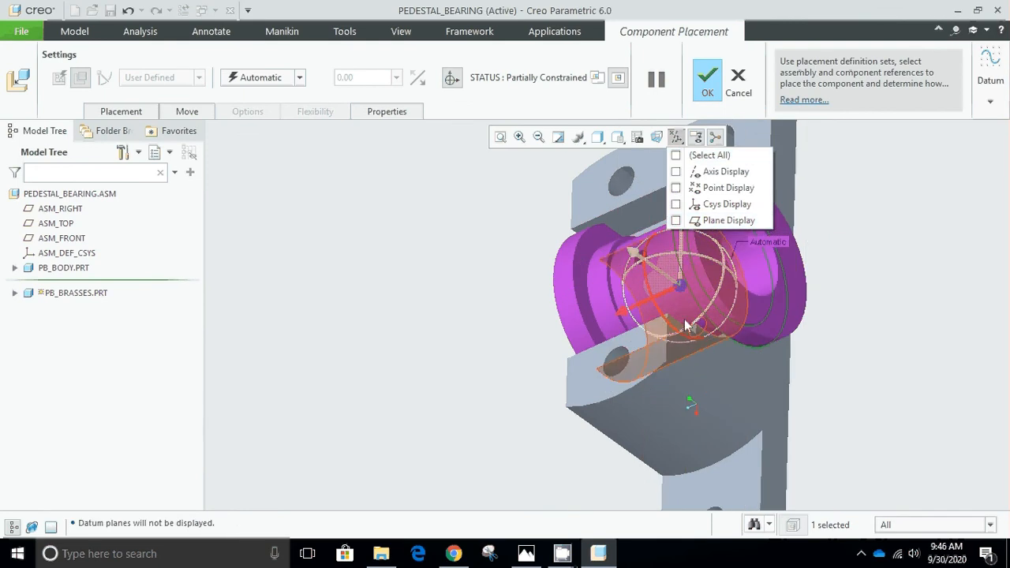
pyautogui.click(677, 141)
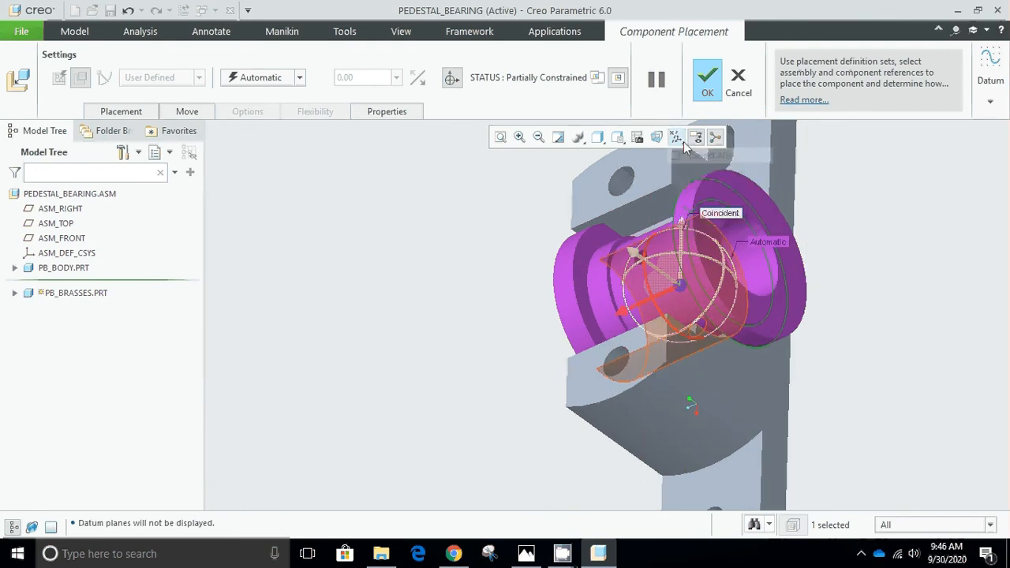
pyautogui.click(703, 369)
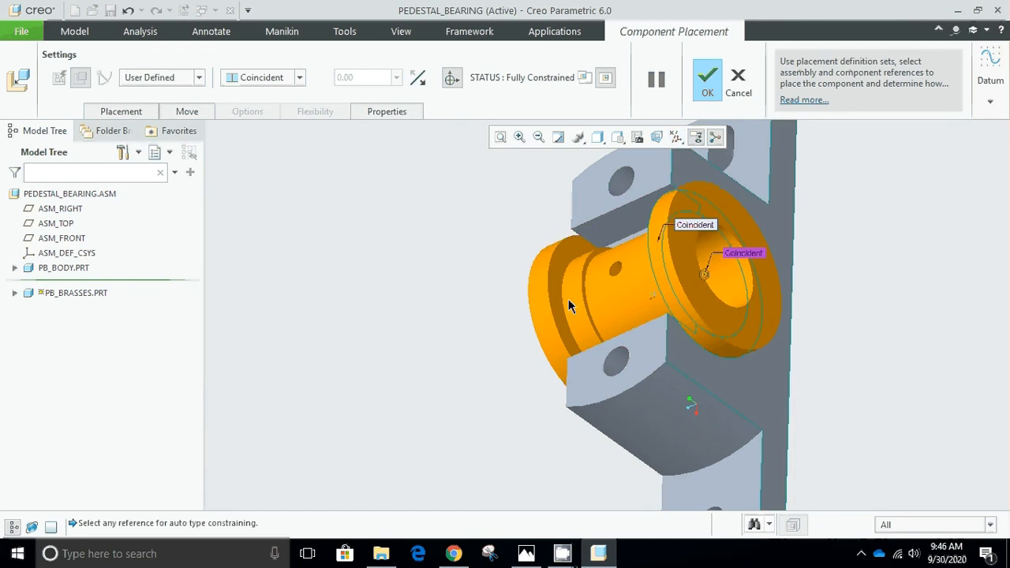
pyautogui.hotkey('ctrl', 'd')
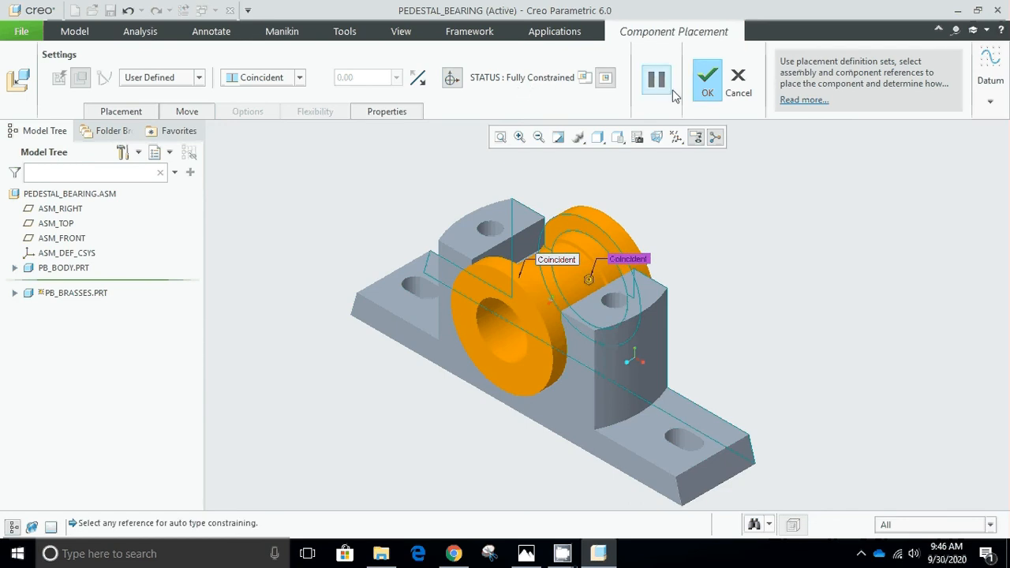
pyautogui.click(707, 82)
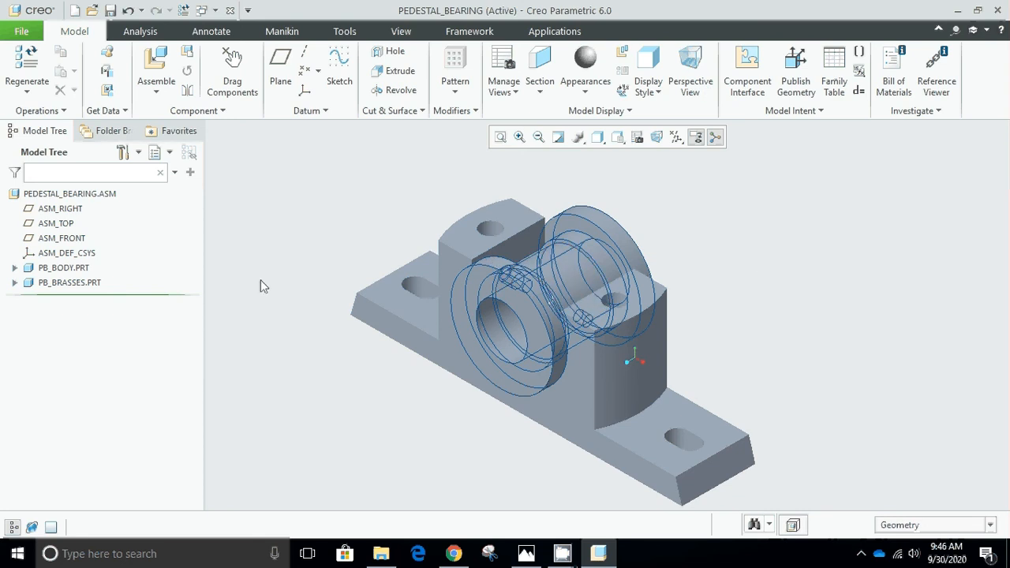
# Clear the component selection and change the model display style to Shading With Edges.
pyautogui.click(60, 268)
pyautogui.click(225, 257)
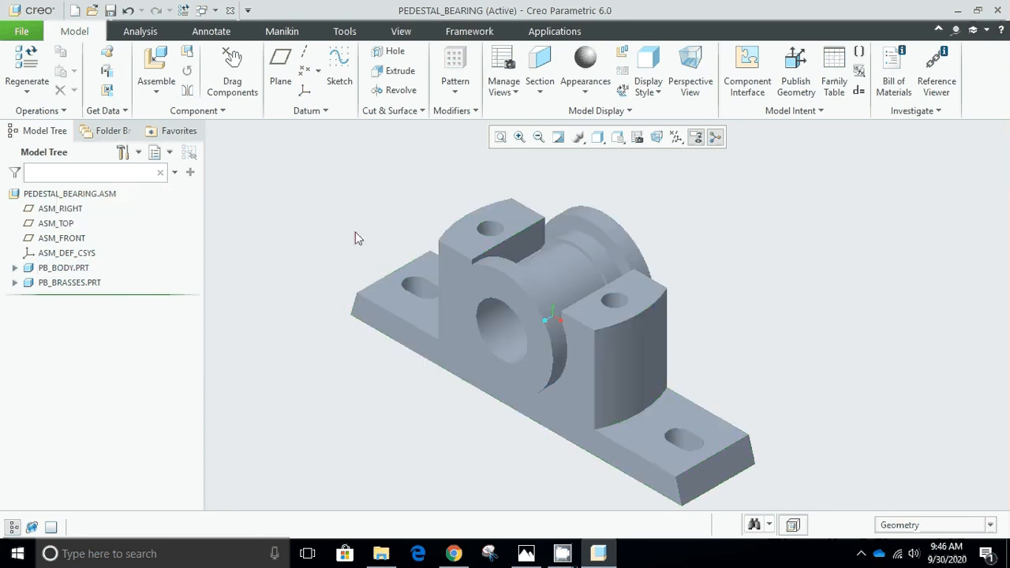
pyautogui.click(599, 142)
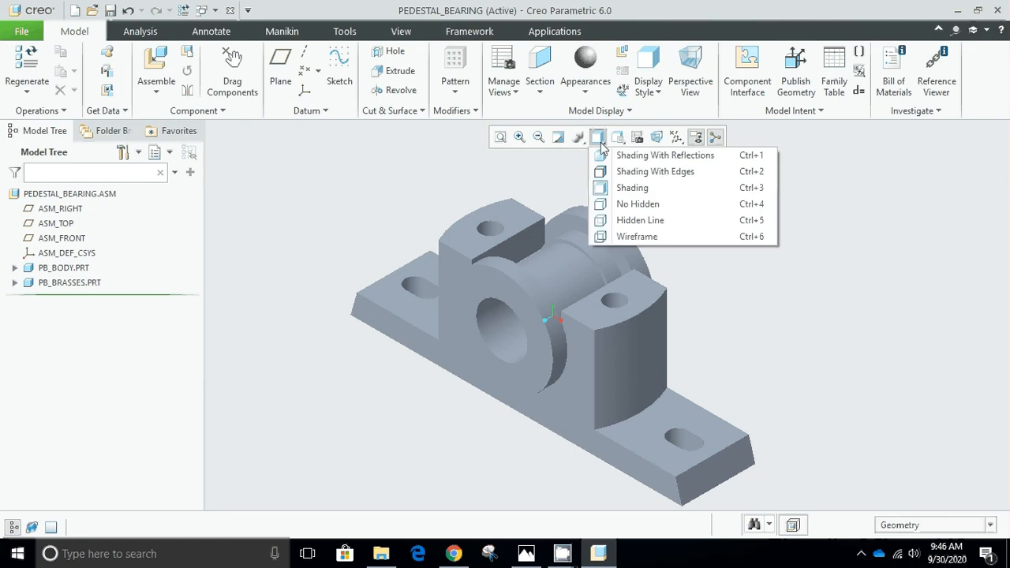
pyautogui.click(647, 171)
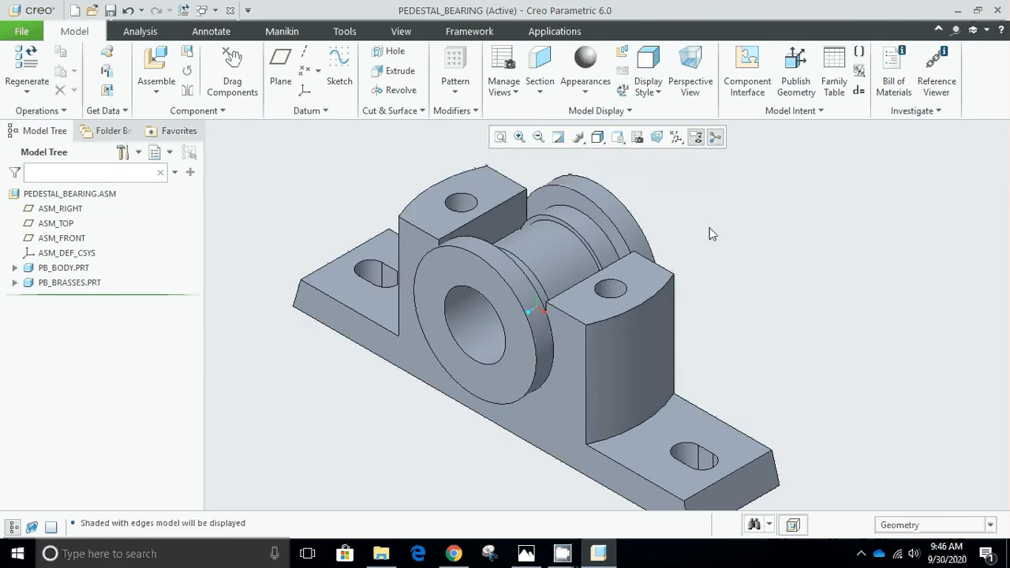
pyautogui.scroll(4, 710, 227)
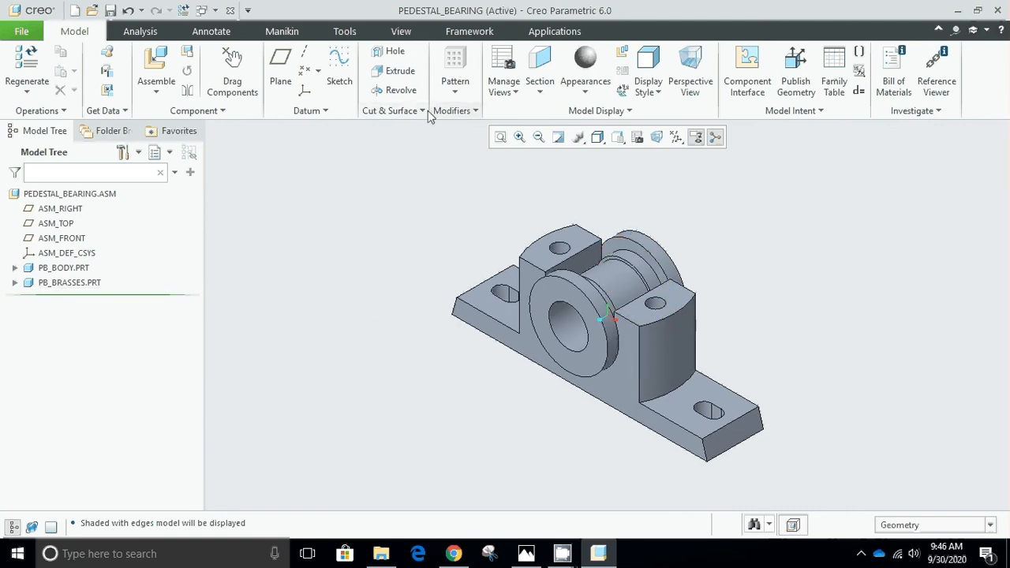
# Bring pb_cap.prt from the Creo folder into the assembly as the third component.
pyautogui.click(156, 68)
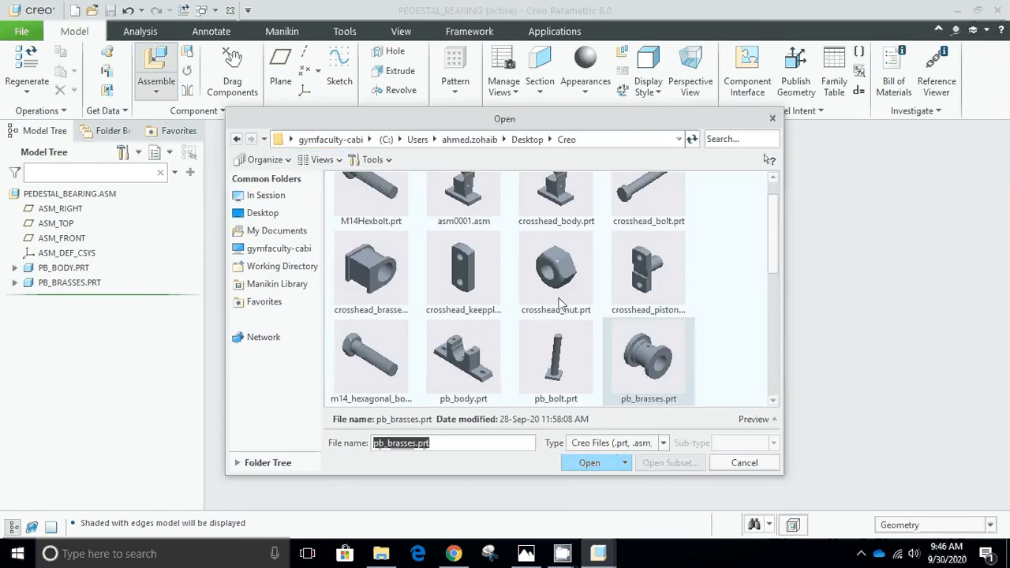
pyautogui.scroll(1, 557, 302)
pyautogui.scroll(-3, 540, 257)
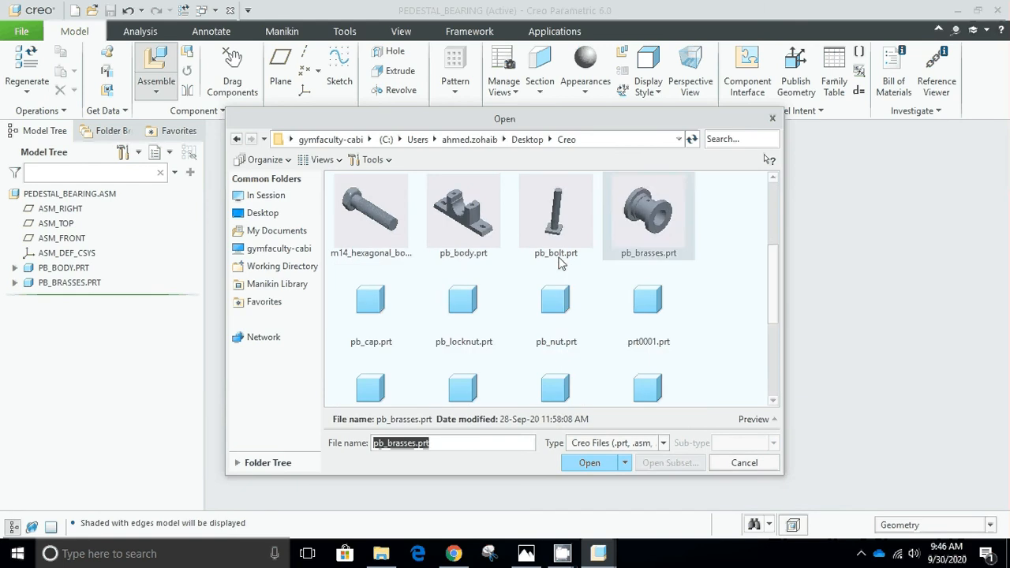
pyautogui.scroll(-3, 568, 264)
pyautogui.scroll(3, 571, 270)
pyautogui.click(382, 319)
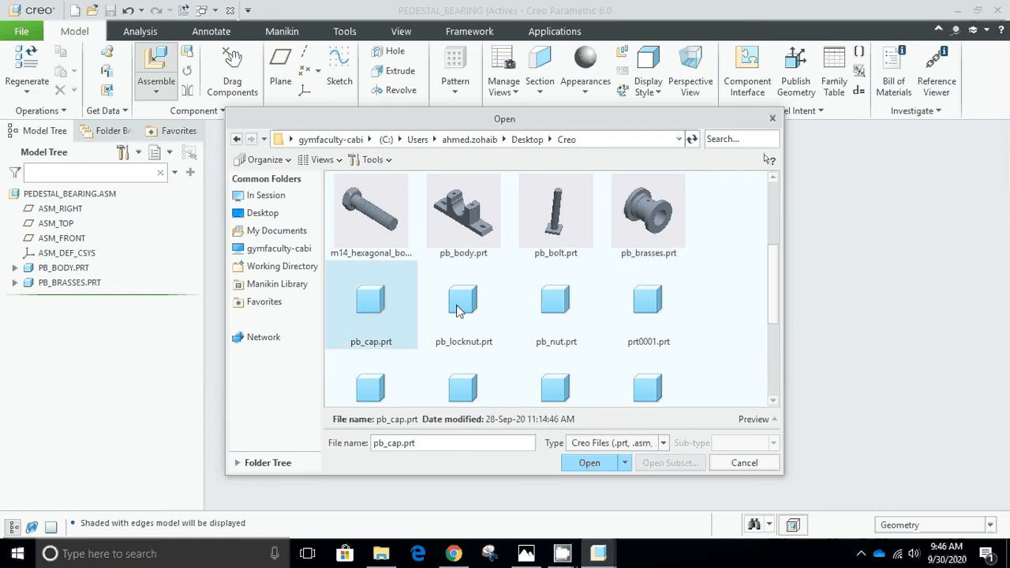
pyautogui.click(589, 463)
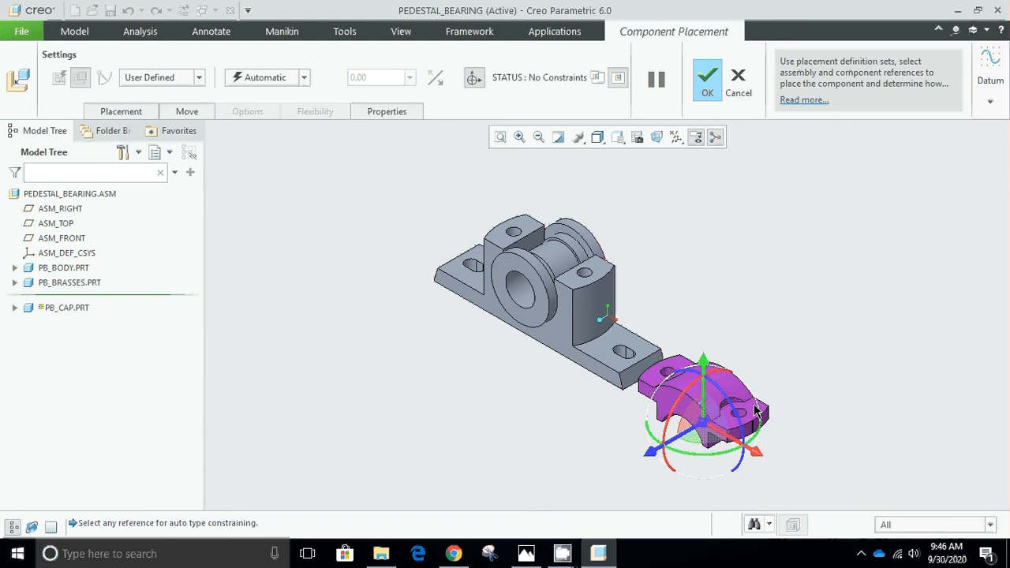
# Constrain the cap's far bolt hole coincident with the bolt hole in the pedestal body's far upright.
pyautogui.scroll(2, 780, 420)
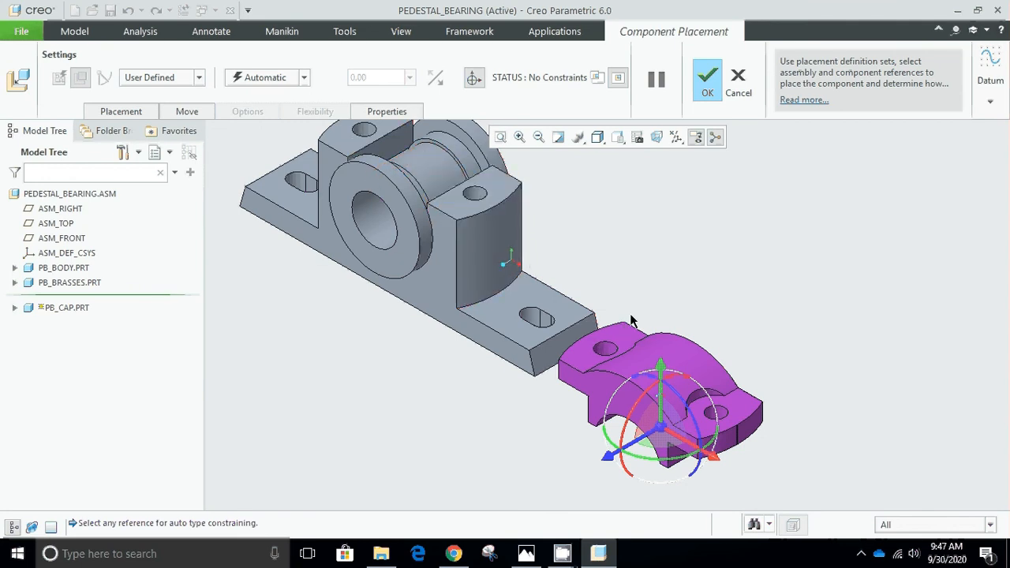
pyautogui.scroll(-1, 632, 322)
pyautogui.scroll(-1, 608, 359)
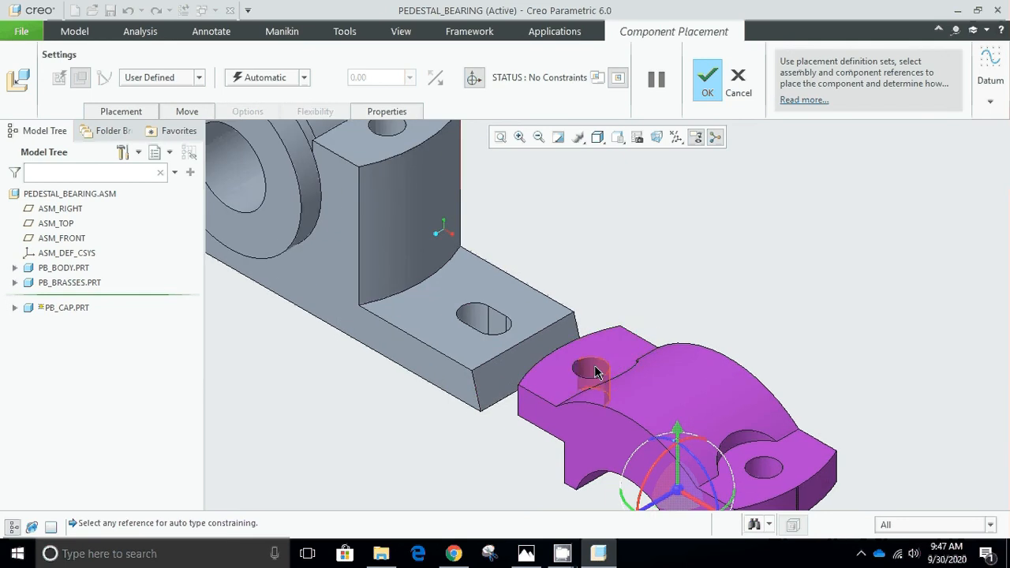
pyautogui.click(596, 373)
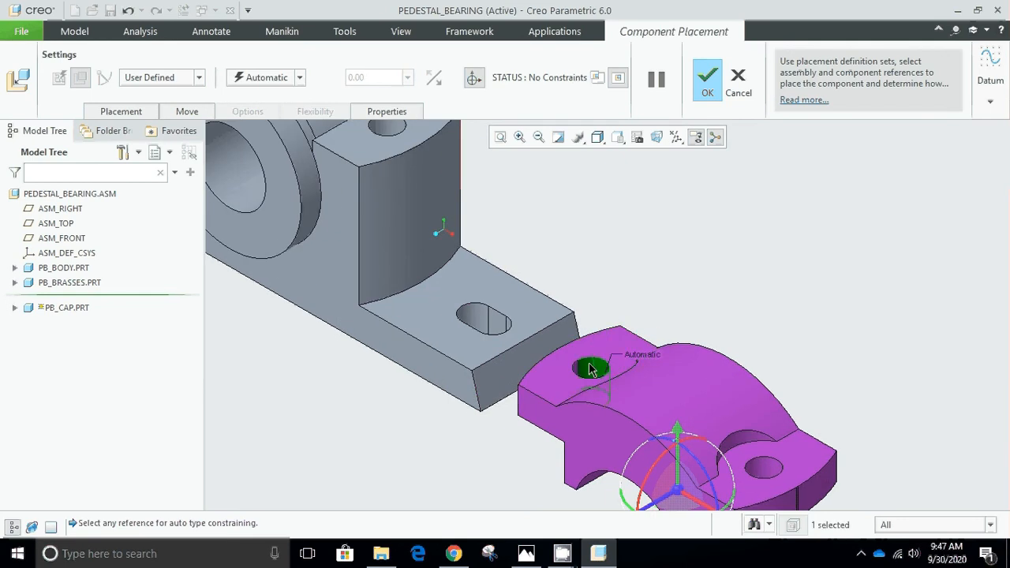
pyautogui.scroll(5, 605, 310)
pyautogui.scroll(-5, 476, 197)
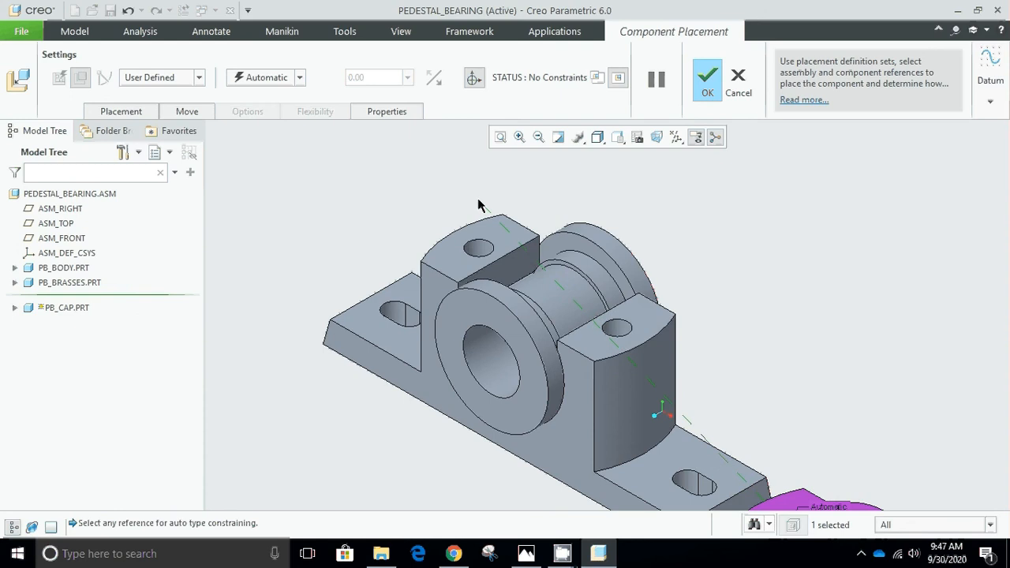
pyautogui.scroll(-1, 494, 237)
pyautogui.click(491, 284)
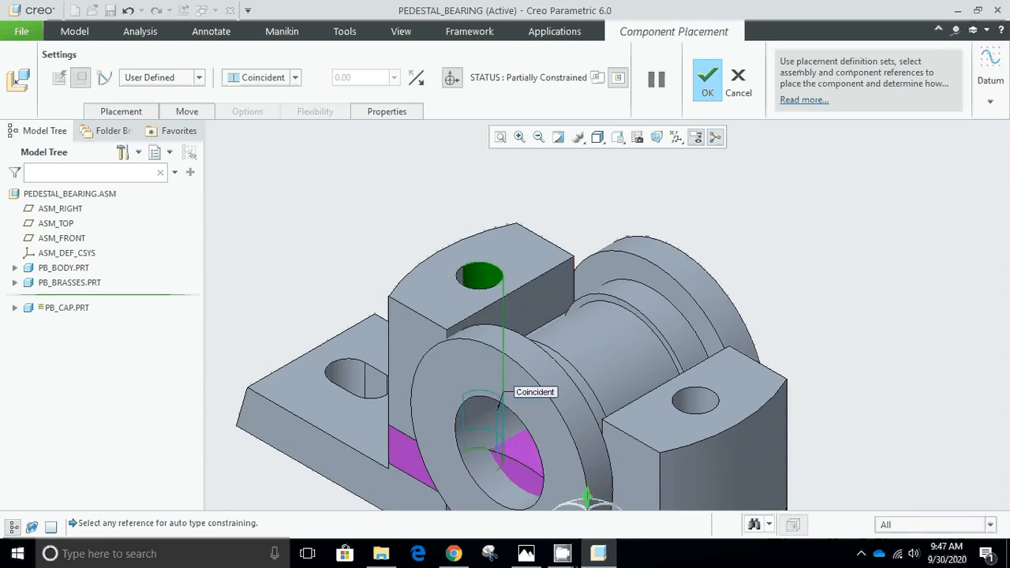
# Raise the partially constrained cap vertically above the pedestal body and brasses with the 3D dragger.
pyautogui.scroll(3, 527, 300)
pyautogui.scroll(-2, 534, 331)
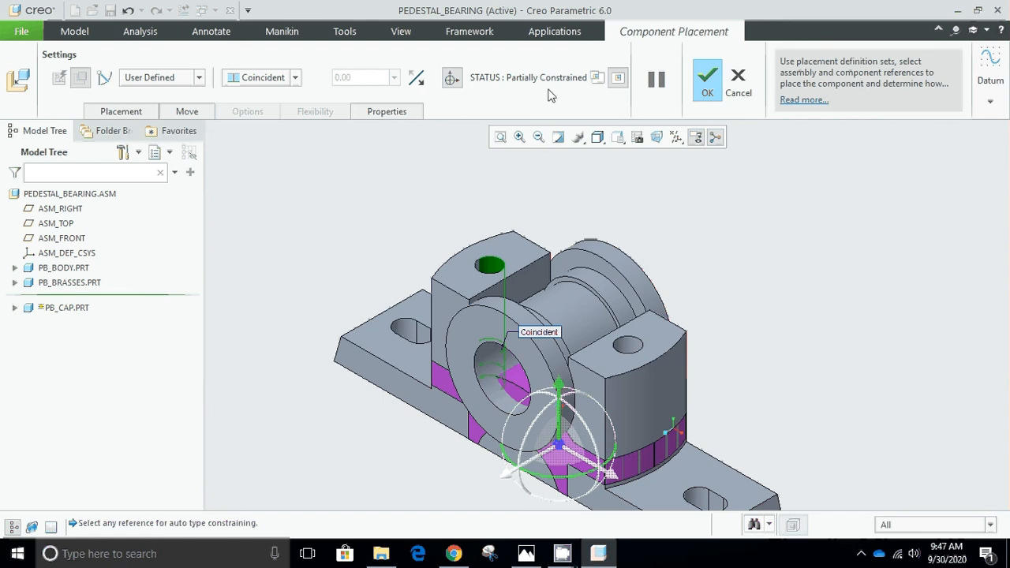
pyautogui.moveTo(560, 401); pyautogui.dragTo(572, 181)
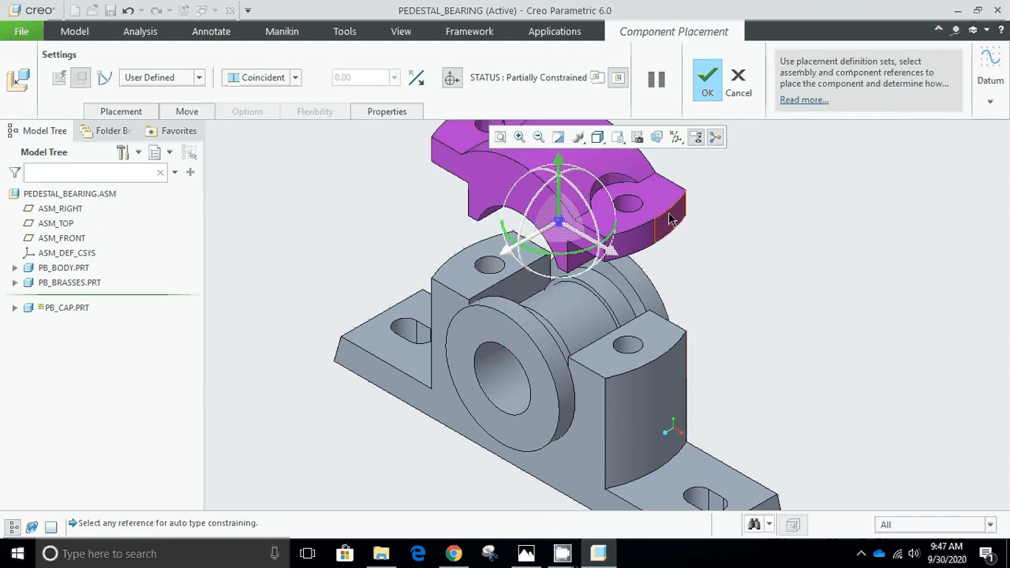
# Constrain the cap's near bolt hole to the bolt hole in the pedestal body's near upright with a Centered constraint.
pyautogui.scroll(5, 640, 206)
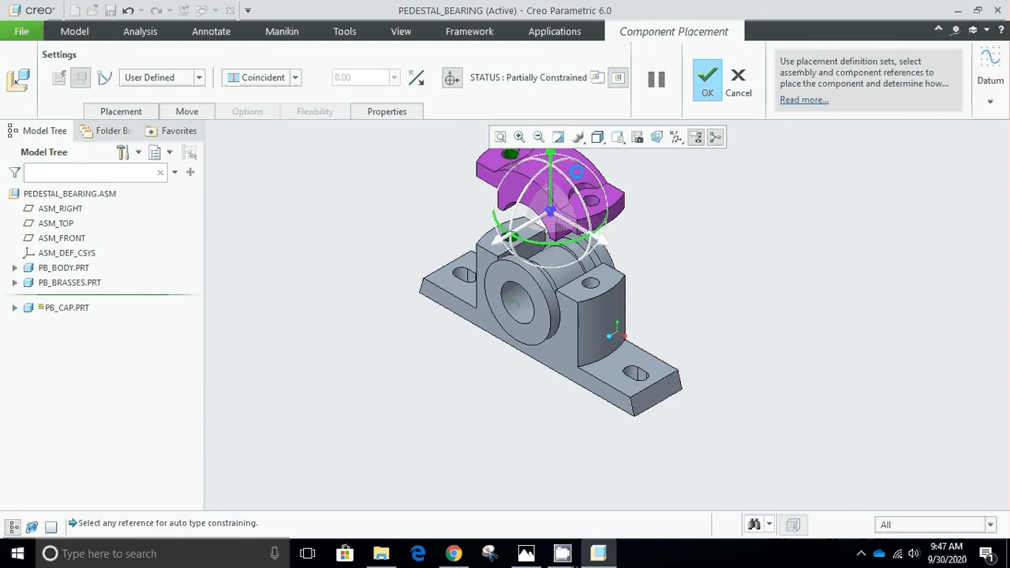
pyautogui.scroll(-5, 586, 173)
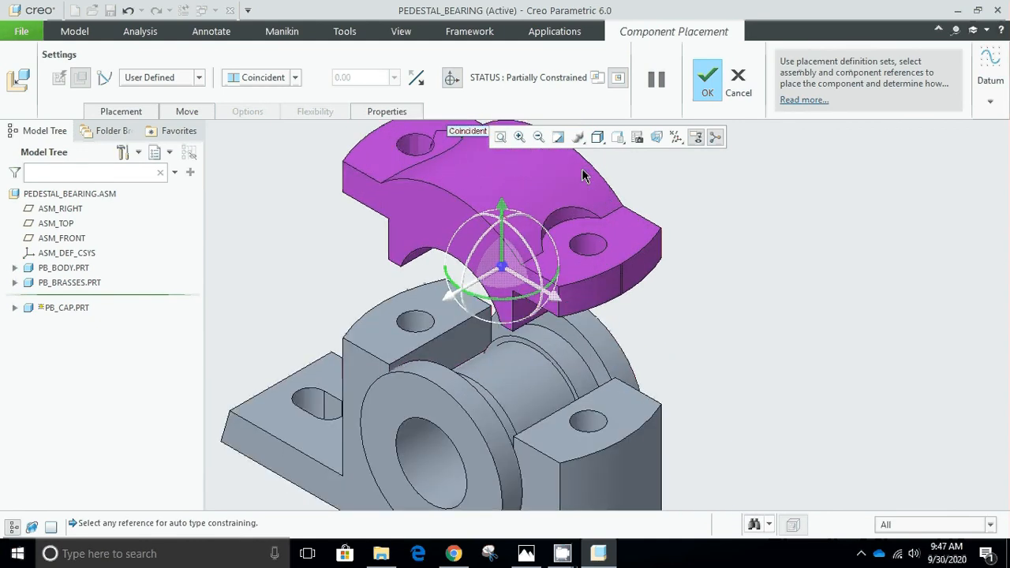
pyautogui.click(596, 249)
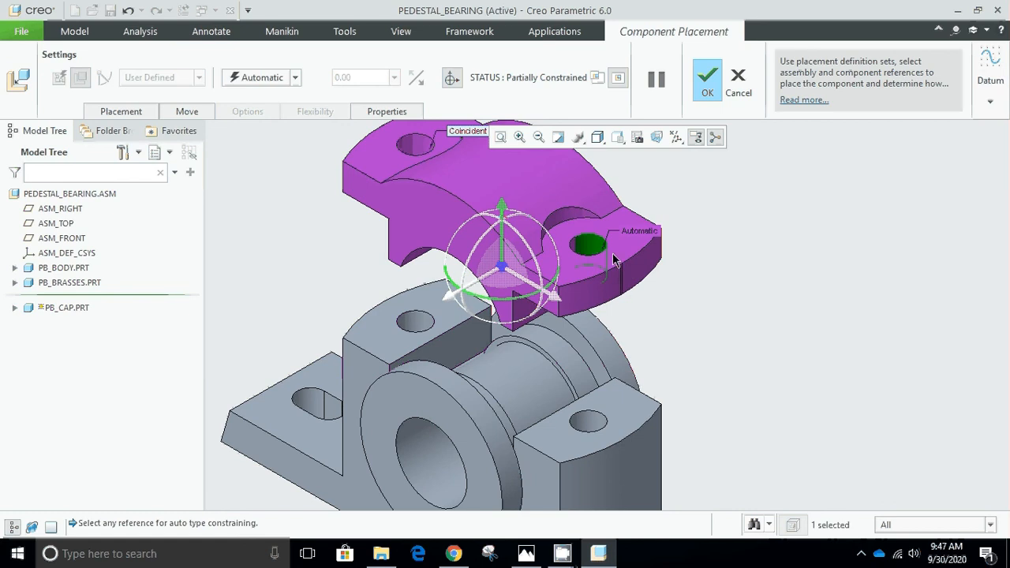
pyautogui.click(598, 425)
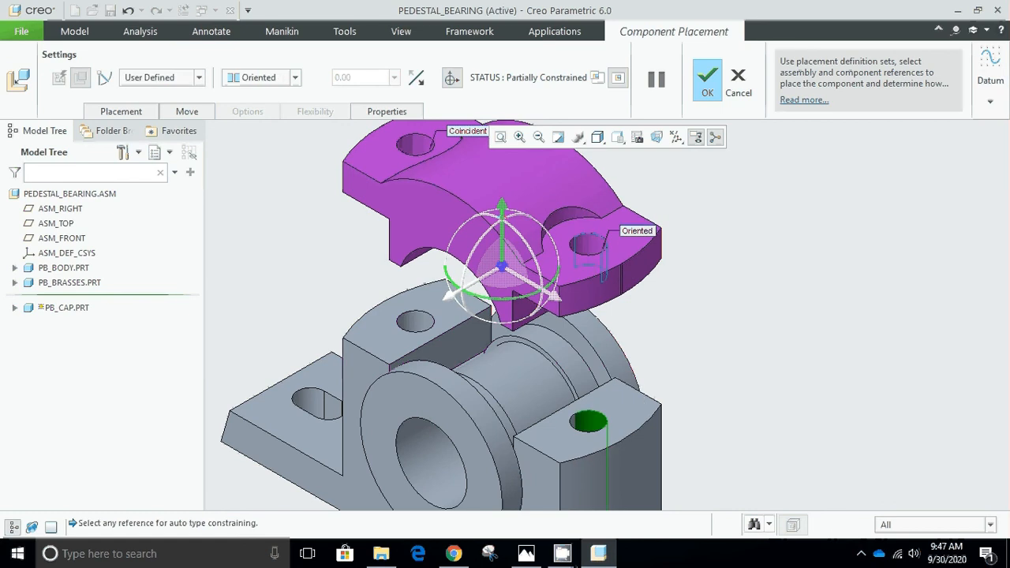
pyautogui.click(295, 78)
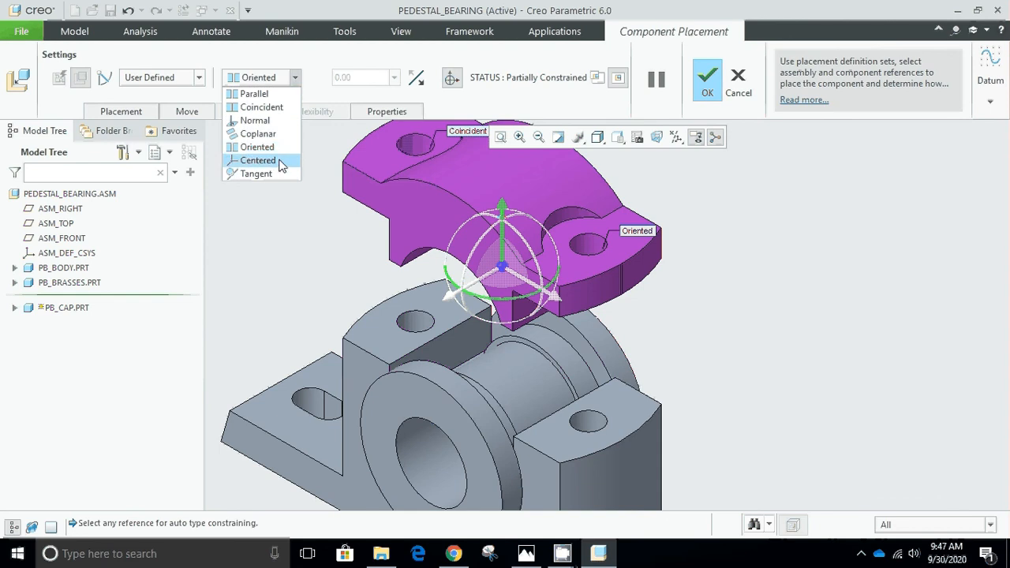
pyautogui.click(258, 160)
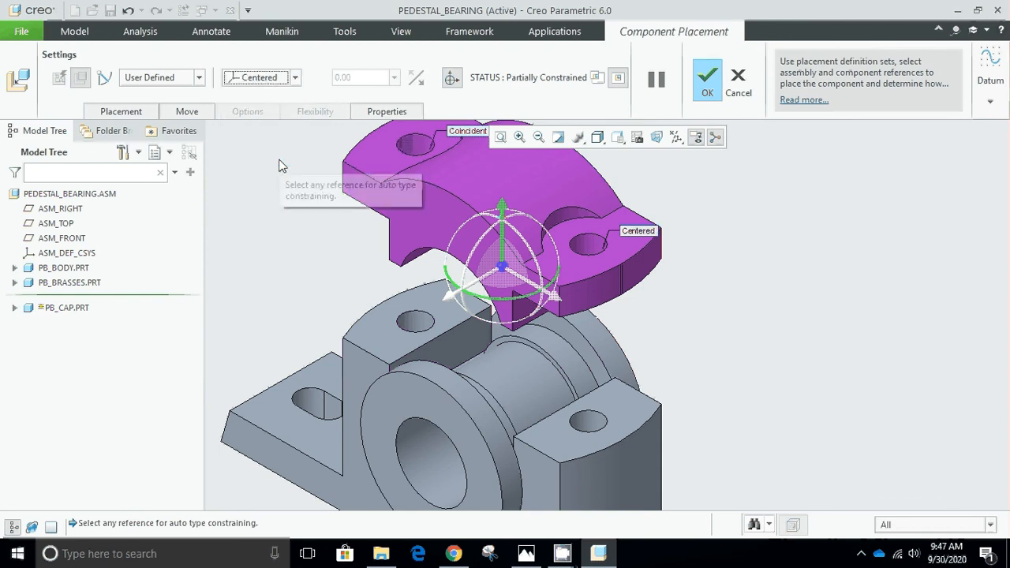
pyautogui.click(559, 232)
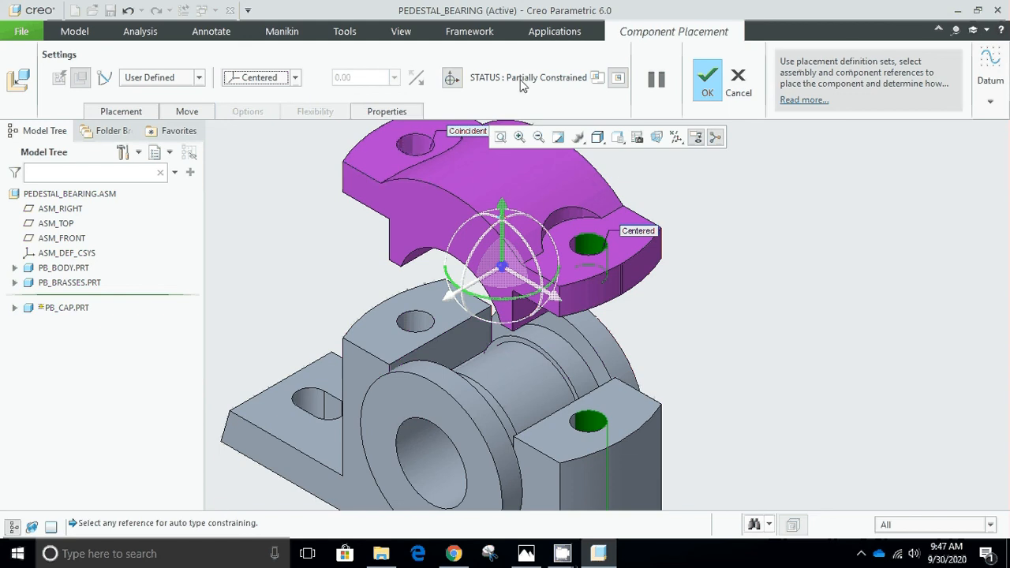
# Mate the underside of the cap's near flange with the top face of the pedestal body's near upright.
pyautogui.moveTo(688, 217); pyautogui.dragTo(720, 182, button='middle')
pyautogui.click(613, 281)
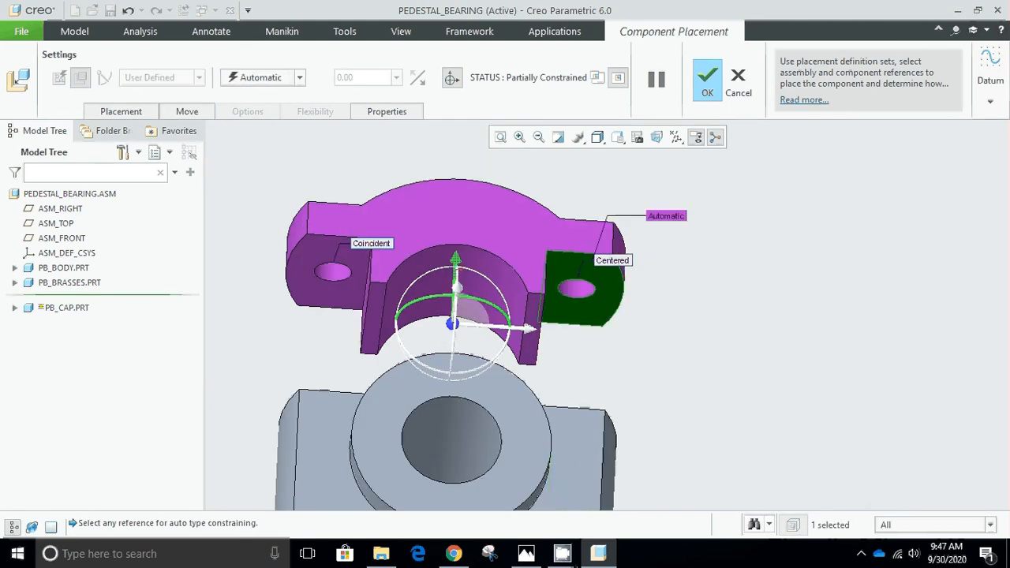
pyautogui.moveTo(599, 340); pyautogui.dragTo(593, 415, button='middle')
pyautogui.click(592, 428)
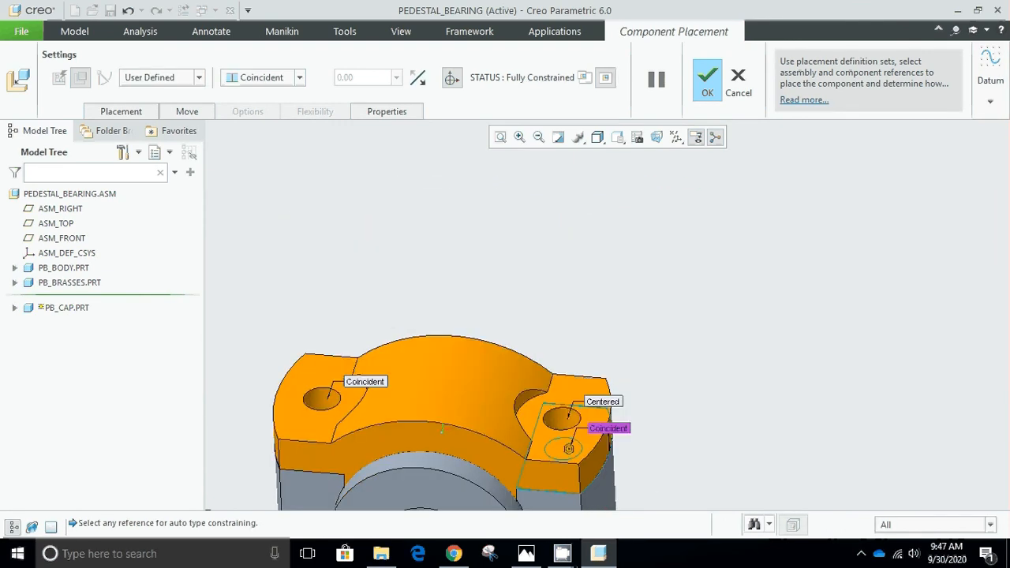
# Change the cap's face-to-face constraint to Distance with an offset of 10.
pyautogui.click(301, 78)
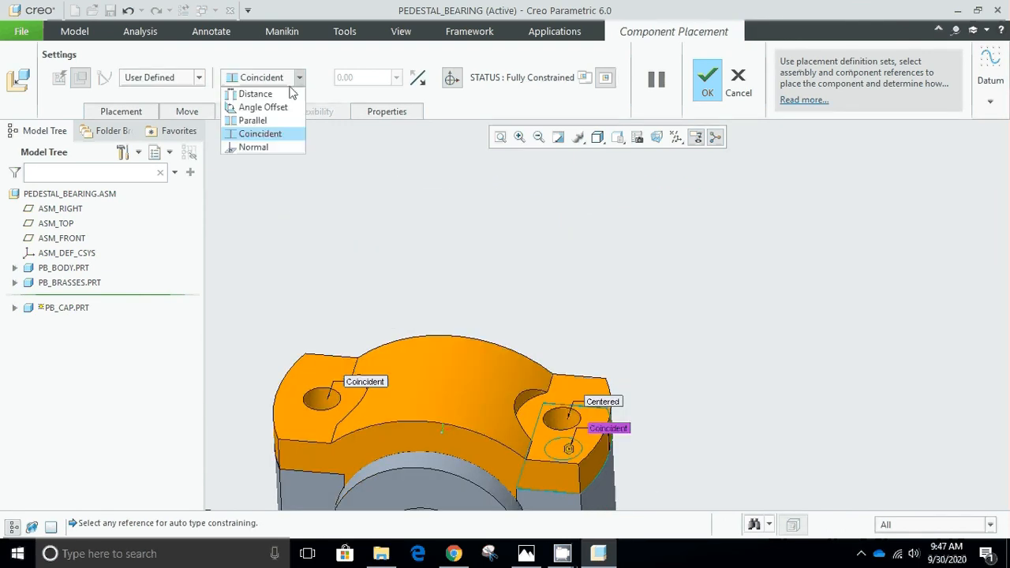
pyautogui.click(287, 90)
pyautogui.click(355, 78)
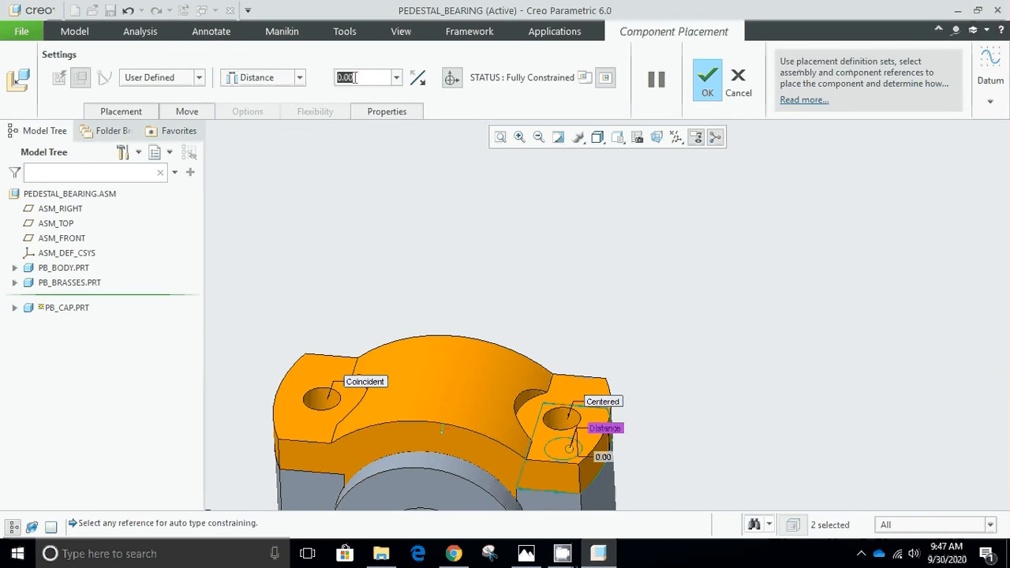
pyautogui.write('10')
pyautogui.press('Return')
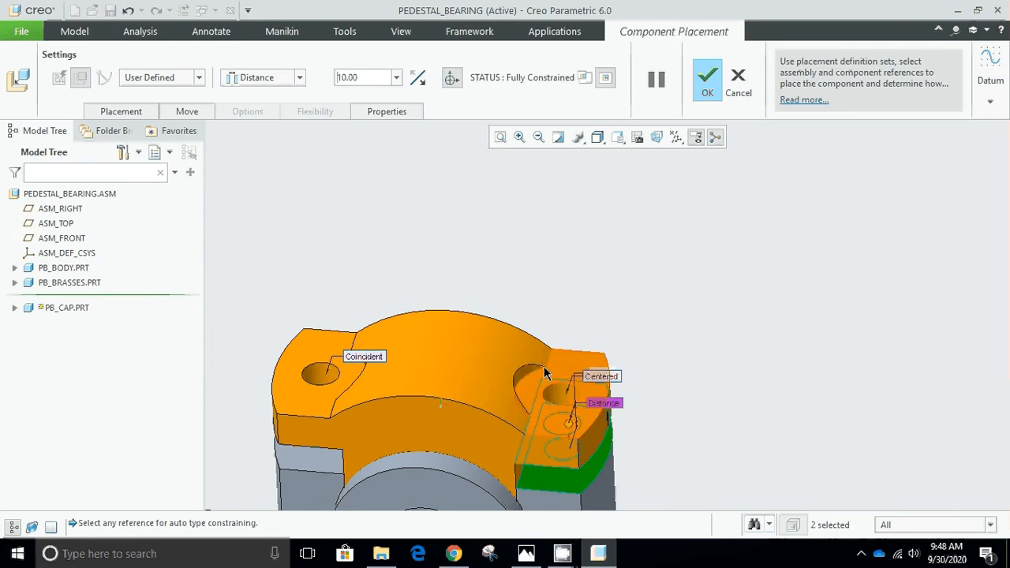
pyautogui.hotkey('ctrl', 'd')
pyautogui.scroll(3, 546, 235)
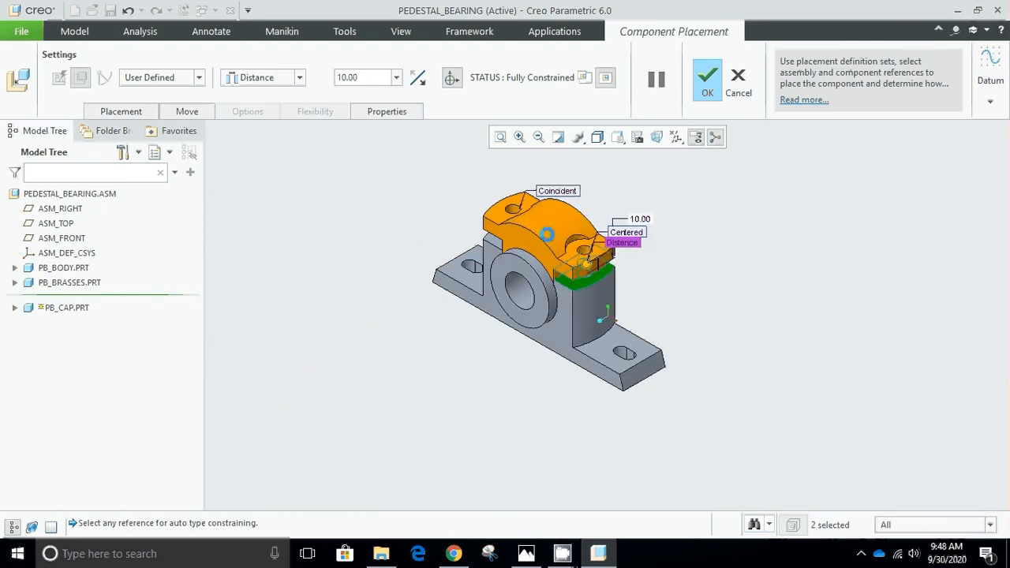
pyautogui.scroll(-4, 555, 226)
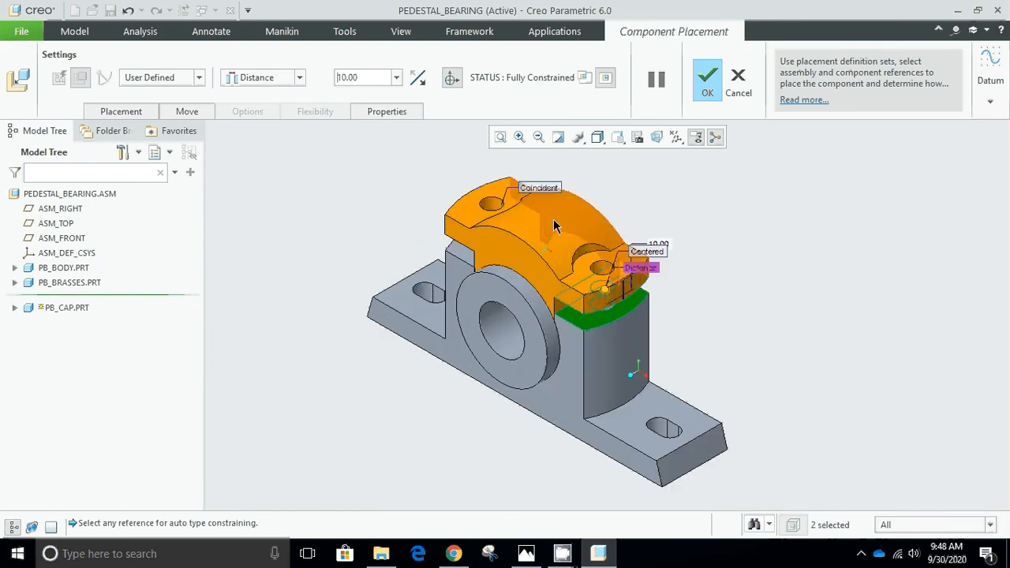
# Set the cap's distance offset to 0 and accept its placement.
pyautogui.doubleClick(365, 78)
pyautogui.write('0')
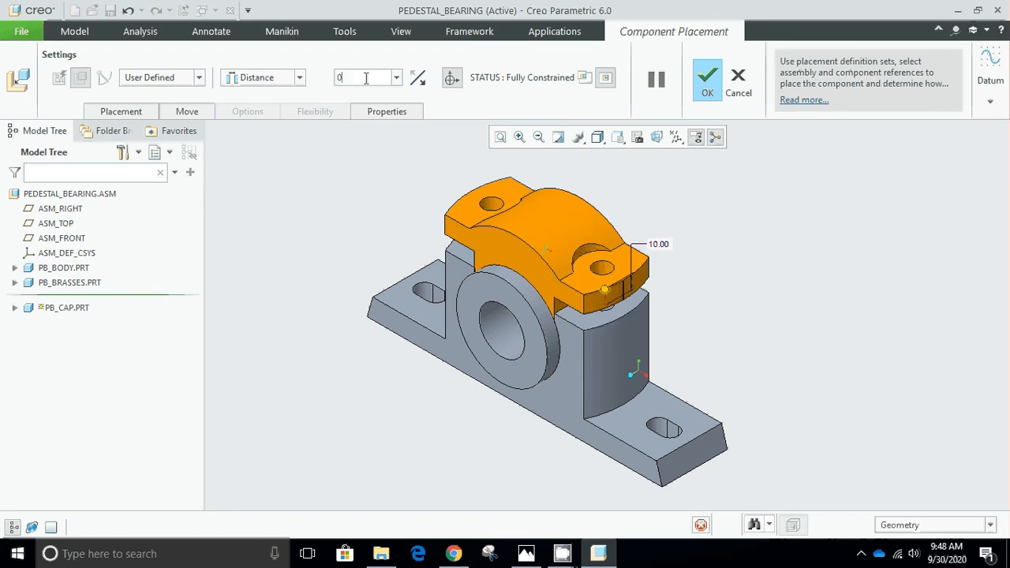
pyautogui.press('Return')
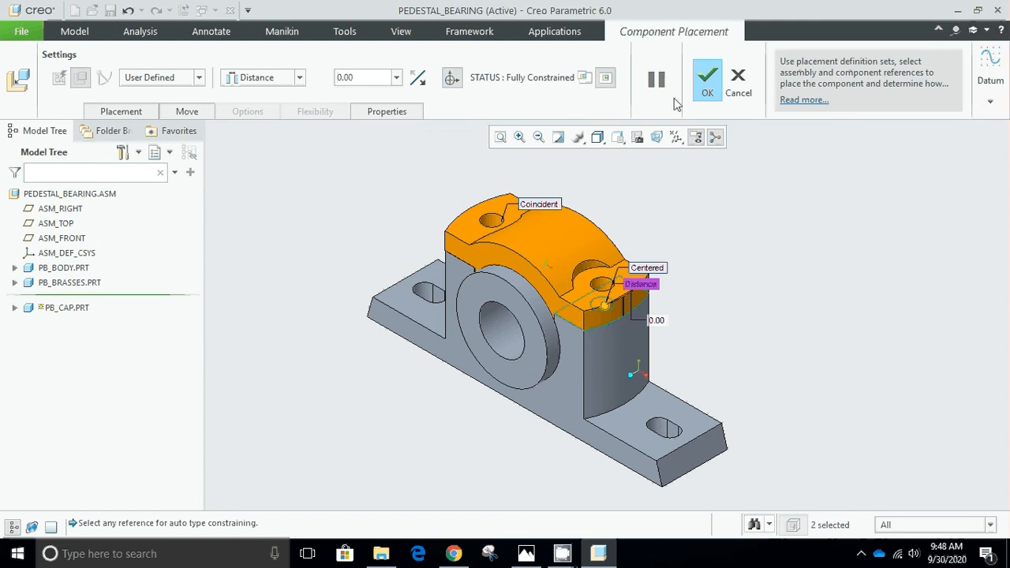
pyautogui.click(704, 81)
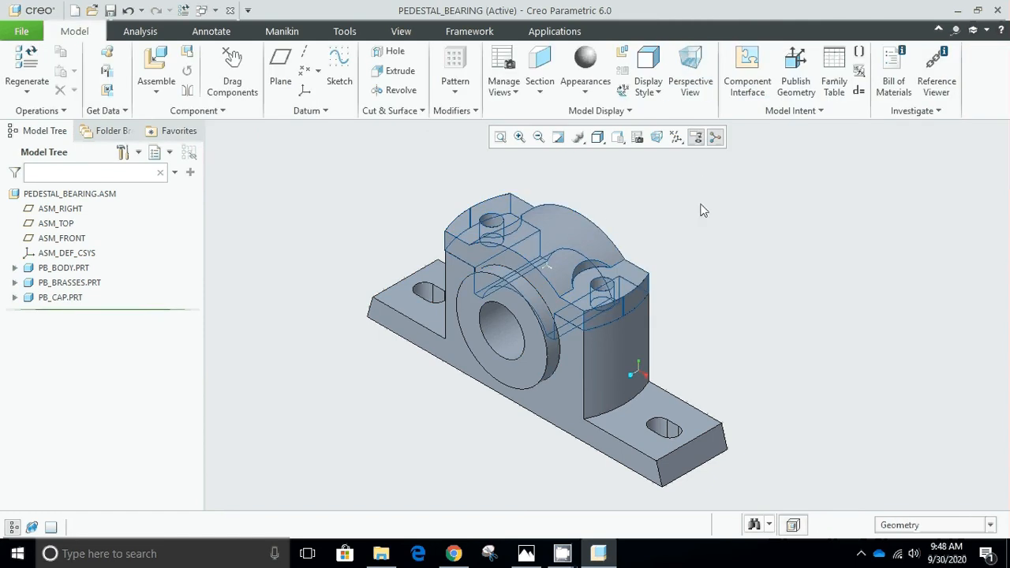
# Bring pb_bolt.prt from the Creo folder into the assembly as the fourth component.
pyautogui.click(157, 64)
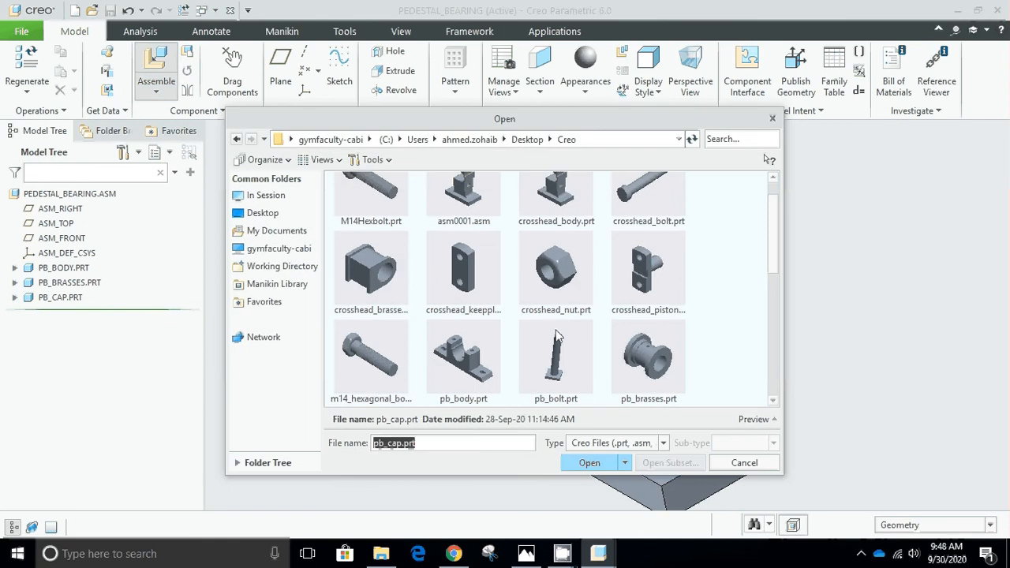
pyautogui.click(556, 359)
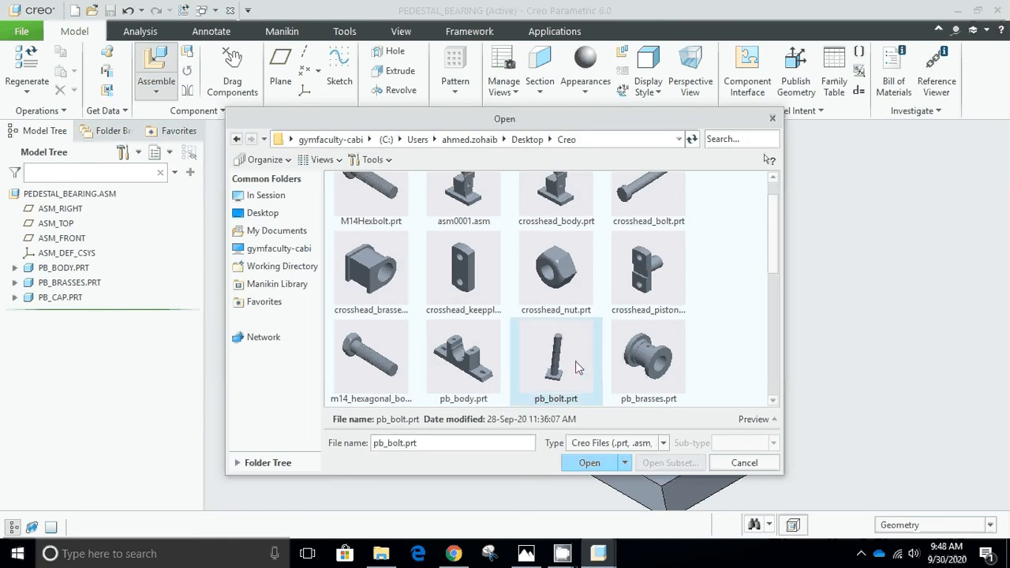
pyautogui.click(590, 463)
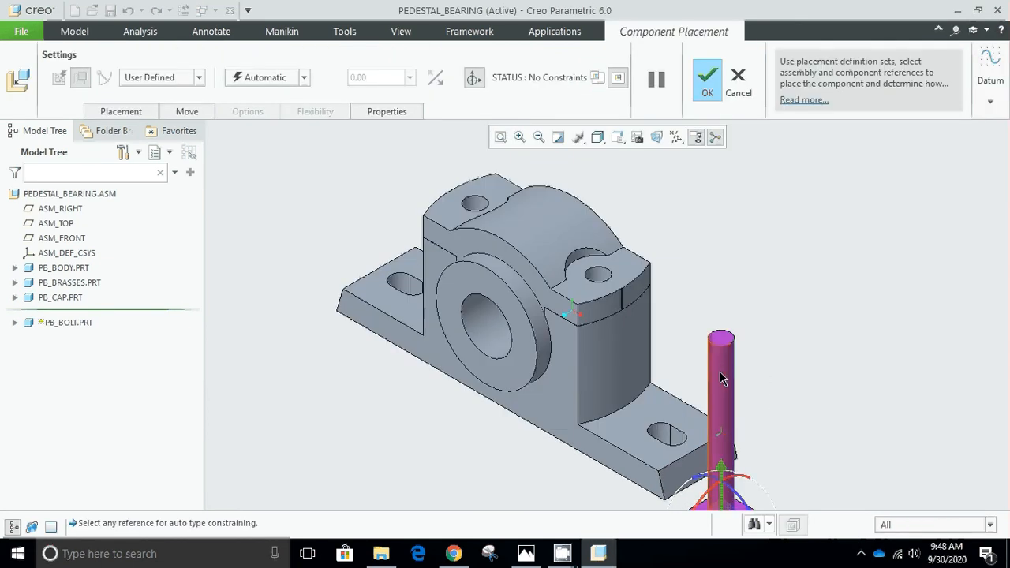
# Constrain the bolt shank coincident with the body's far bolt hole and lower the bolt until its head sits below the base.
pyautogui.scroll(3, 727, 408)
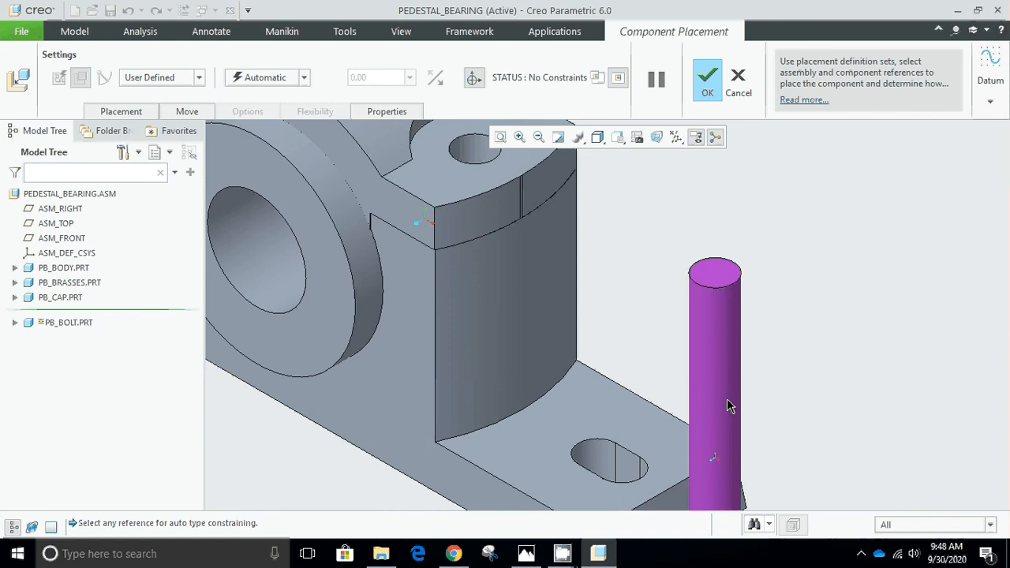
pyautogui.click(717, 343)
pyautogui.scroll(-4, 775, 305)
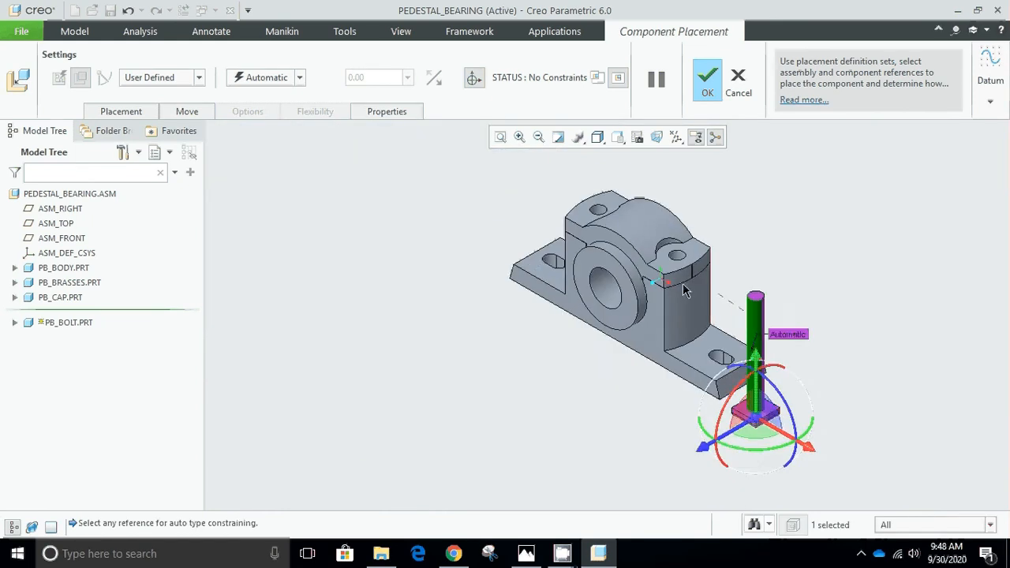
pyautogui.scroll(5, 630, 316)
pyautogui.moveTo(630, 315); pyautogui.dragTo(679, 231, button='middle')
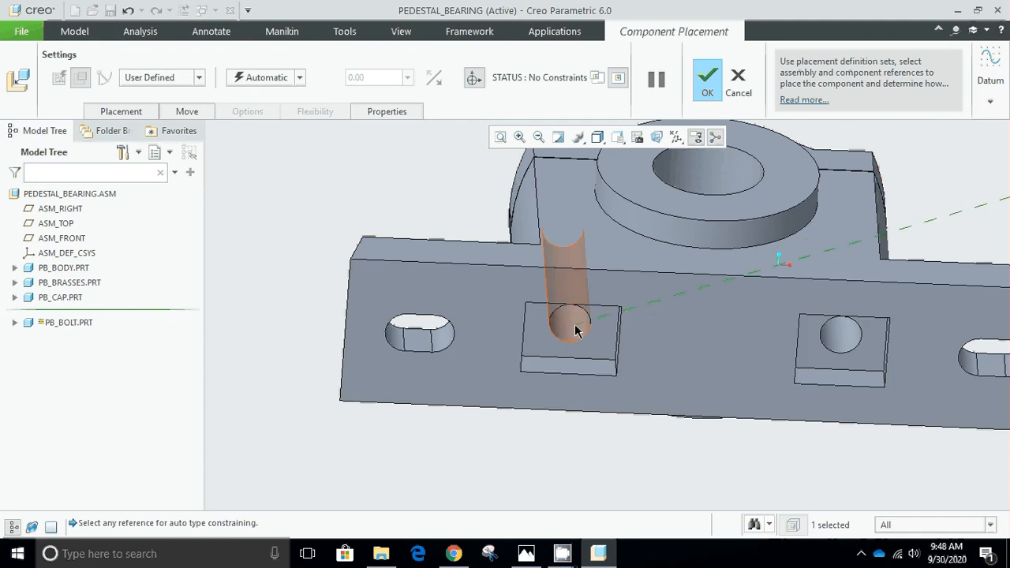
pyautogui.click(574, 326)
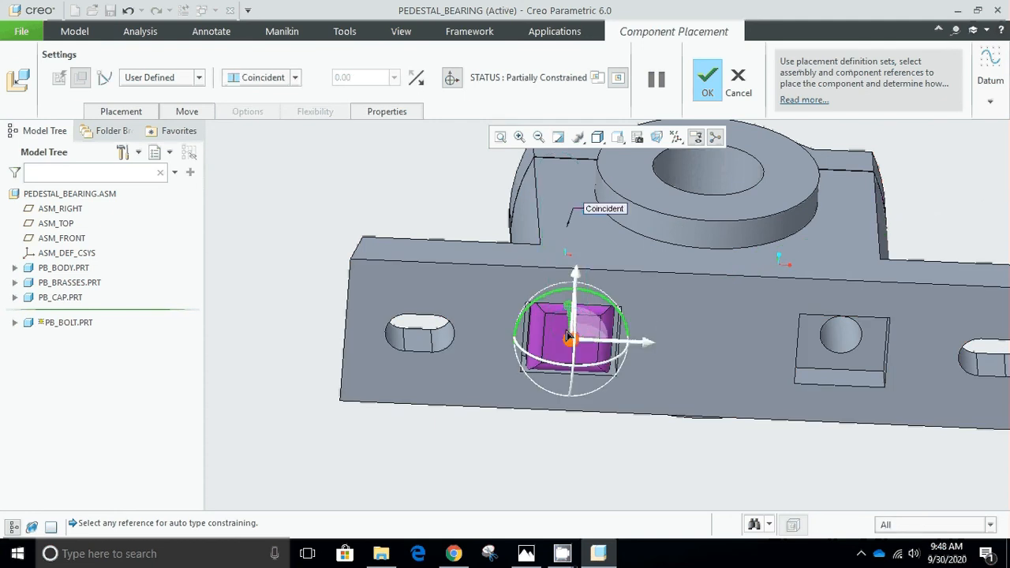
pyautogui.hotkey('ctrl', 'd')
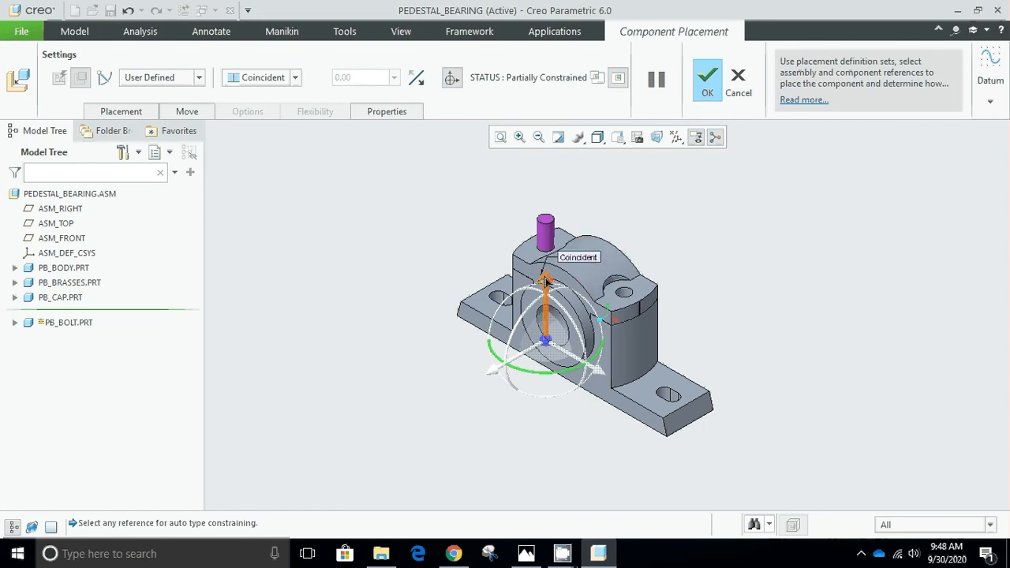
pyautogui.moveTo(544, 282); pyautogui.dragTo(531, 357)
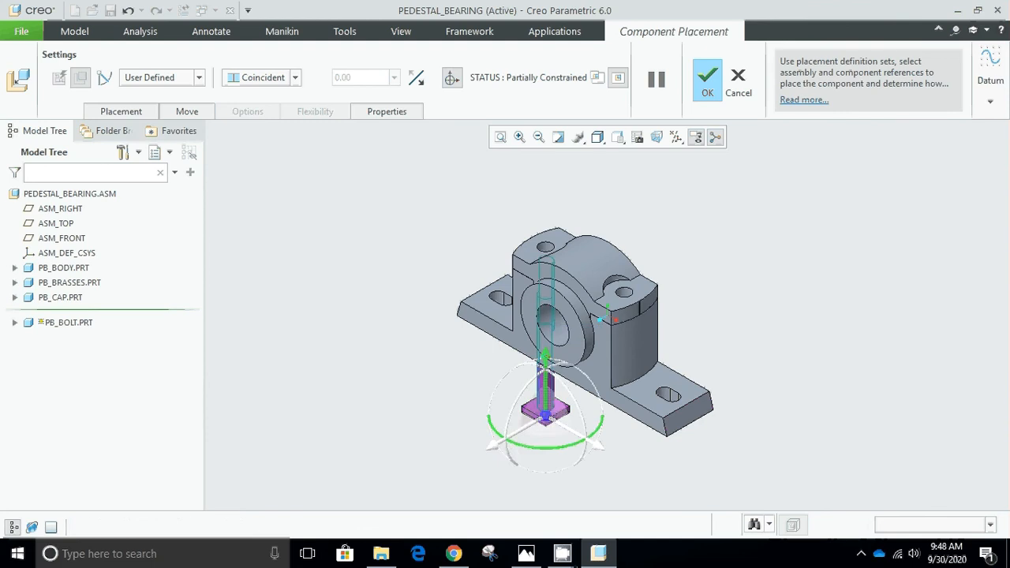
# Pair the upper face of the bolt head with the inner face of the square recesses under the pedestal base.
pyautogui.scroll(5, 556, 395)
pyautogui.scroll(2, 564, 397)
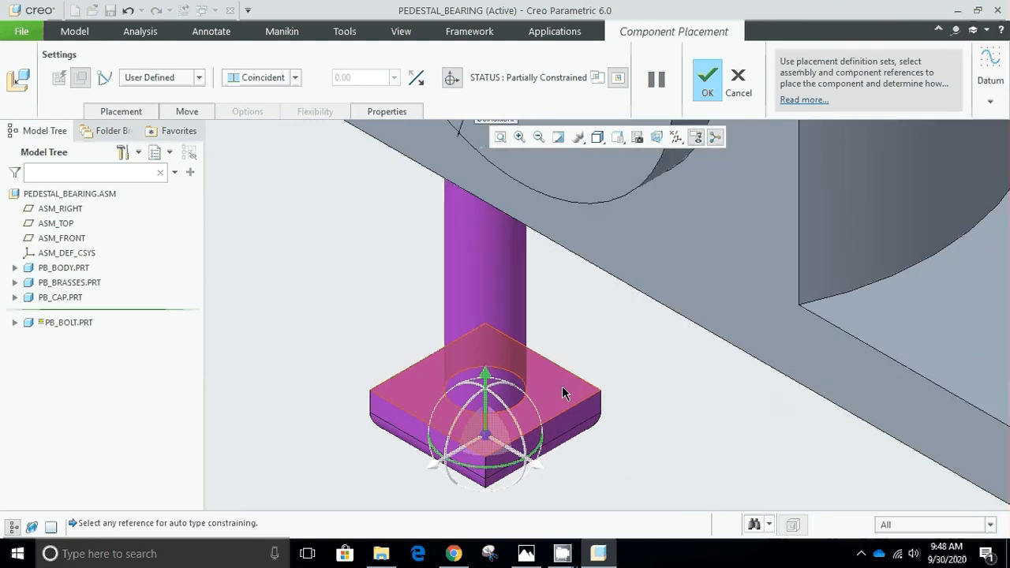
pyautogui.click(566, 379)
pyautogui.scroll(-5, 577, 346)
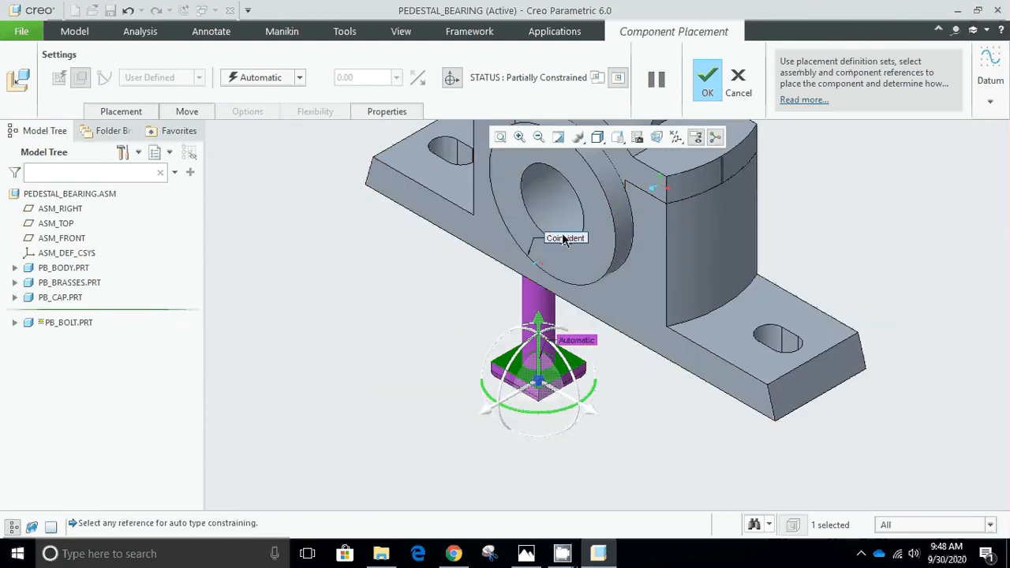
pyautogui.moveTo(562, 239); pyautogui.dragTo(625, 194, button='middle')
pyautogui.scroll(5, 481, 238)
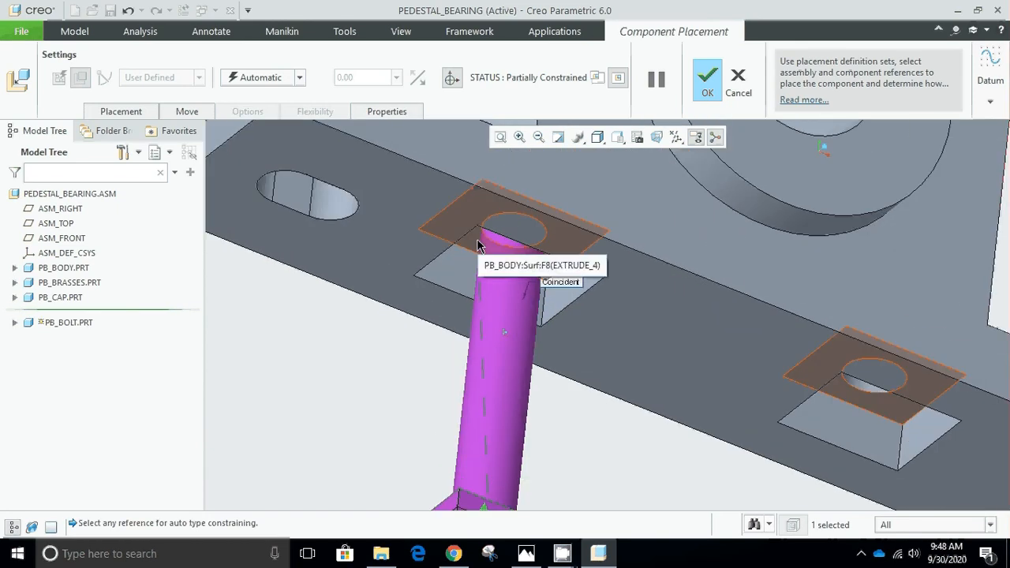
pyautogui.click(478, 240)
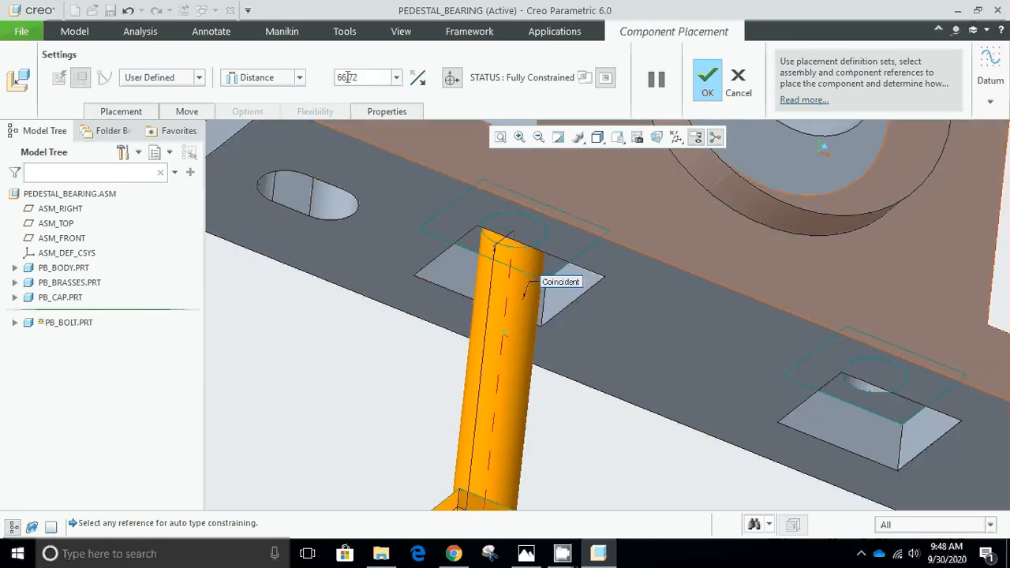
# Seat the bolt head in its recess by making the faces coincident, switch the constraint to Distance at 0.00, and accept the placement.
pyautogui.click(299, 77)
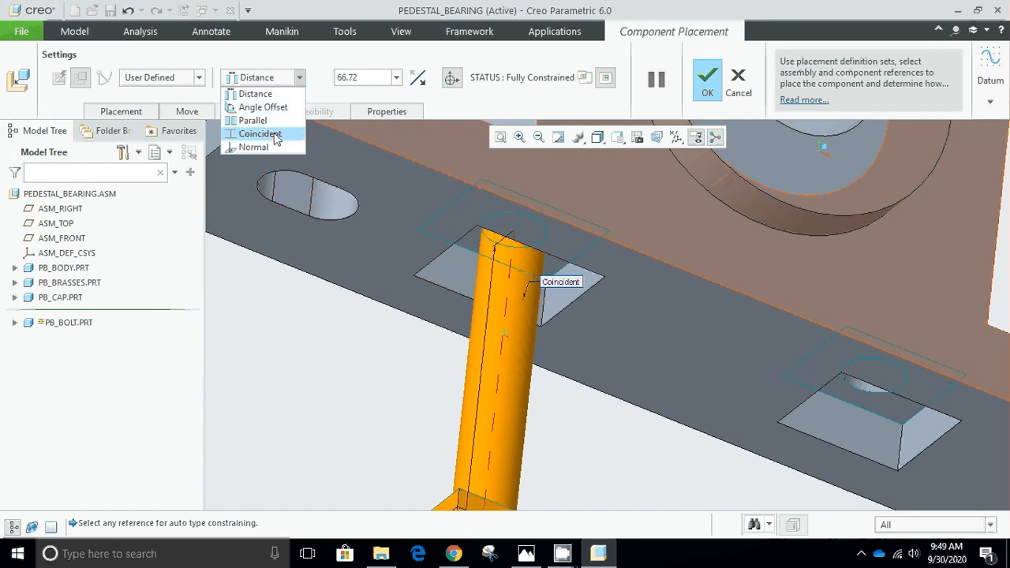
pyautogui.click(273, 132)
pyautogui.click(299, 78)
pyautogui.click(260, 93)
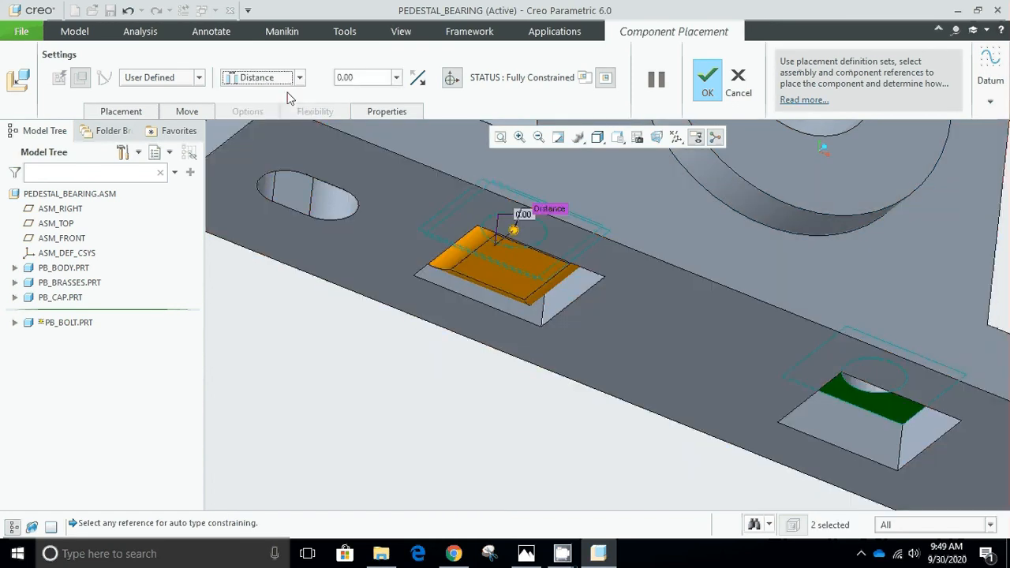
pyautogui.click(350, 76)
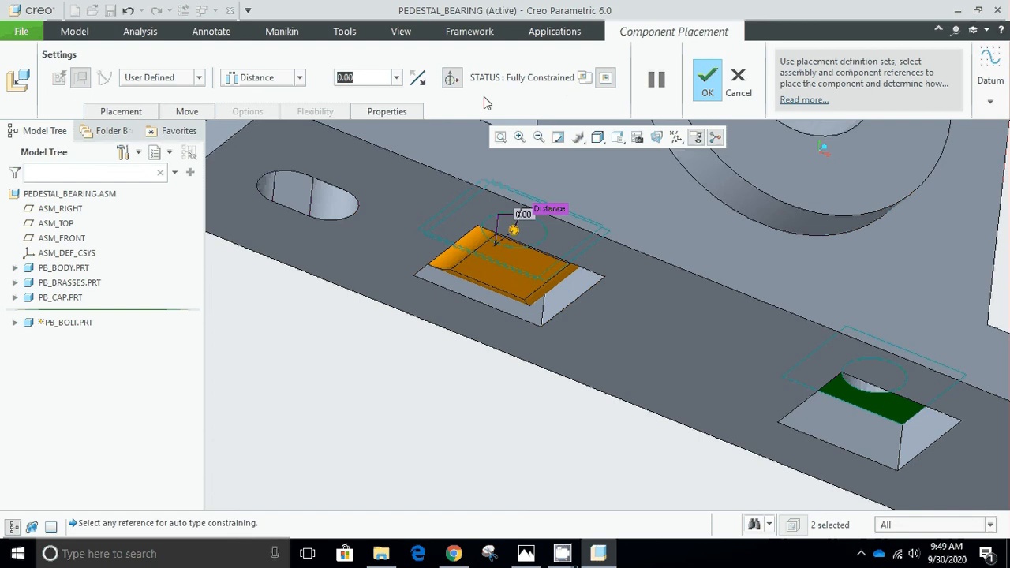
pyautogui.click(710, 91)
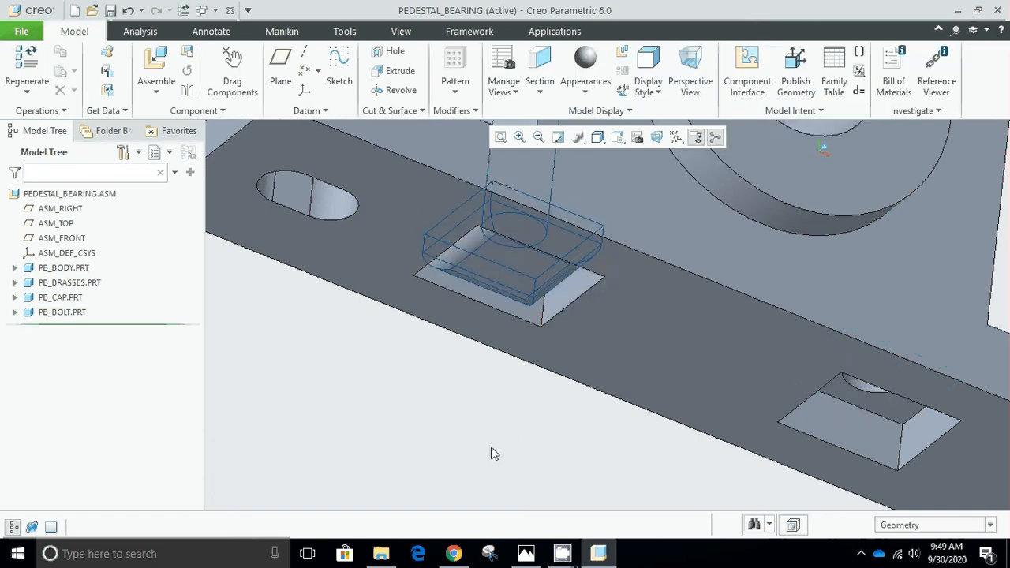
pyautogui.moveTo(491, 447); pyautogui.dragTo(491, 454, button='middle')
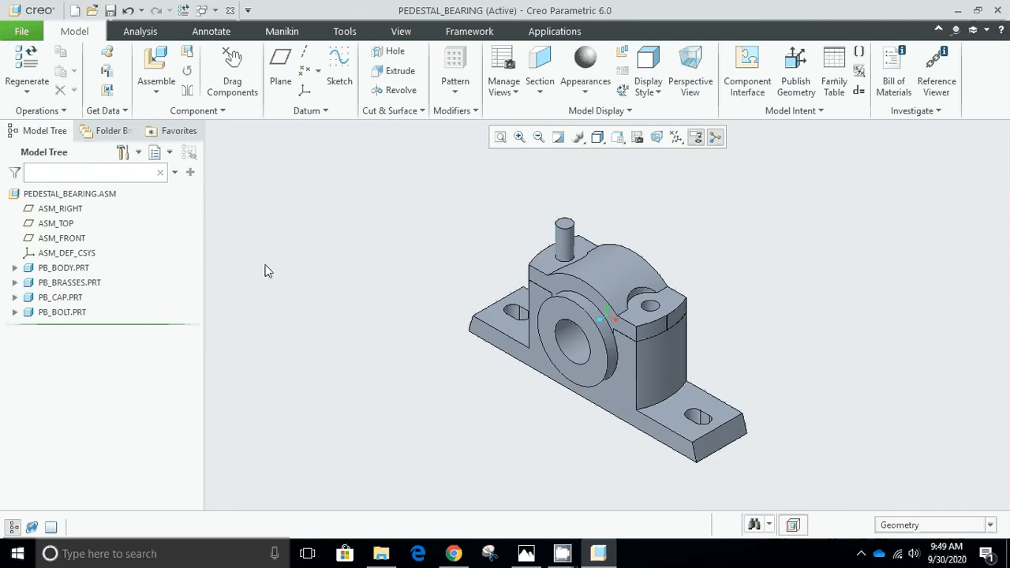
# Bring a second pb_bolt.prt into the assembly and make its shank coincident with the near bolt hole.
pyautogui.click(154, 67)
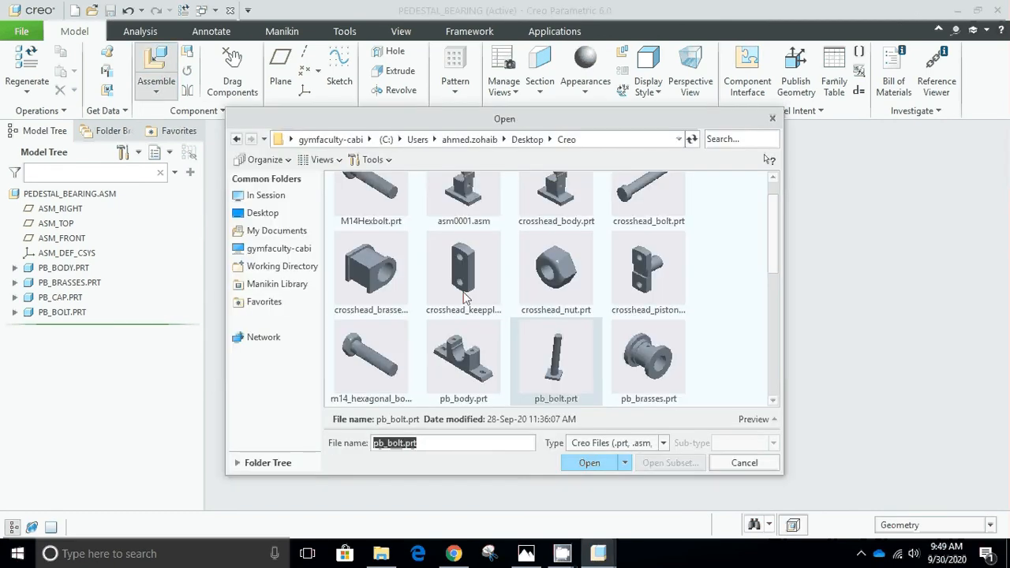
pyautogui.click(591, 463)
pyautogui.click(703, 359)
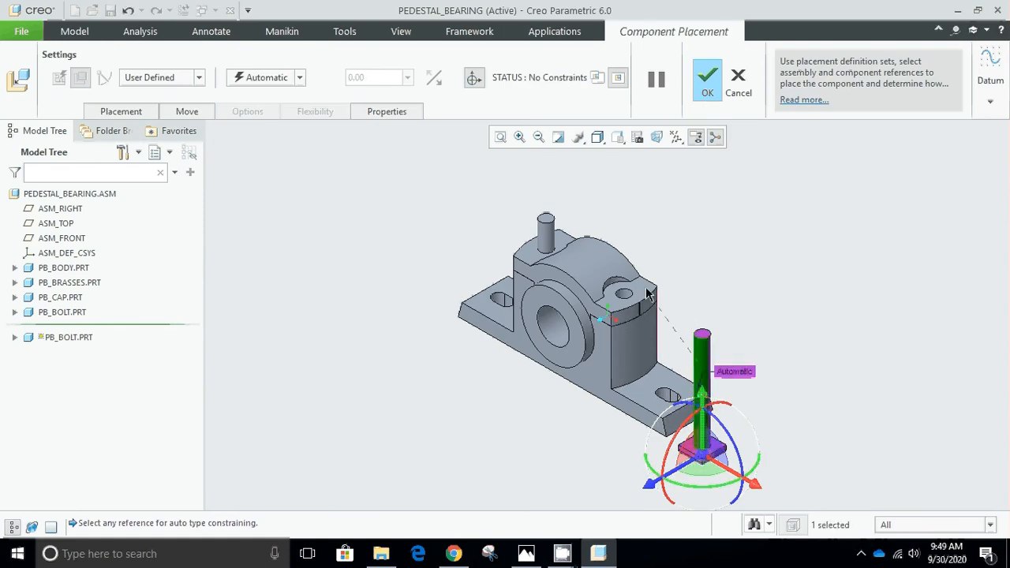
pyautogui.scroll(-5, 631, 291)
pyautogui.click(622, 318)
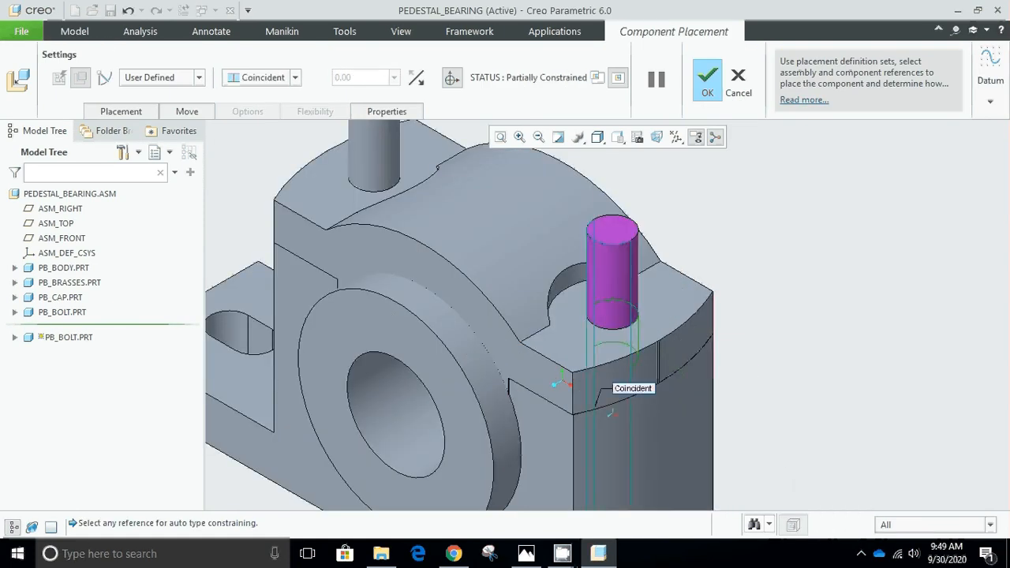
# Lower the second bolt below the base, make its head's upper face coincident with the square recess's inner face, and accept the placement.
pyautogui.scroll(5, 682, 330)
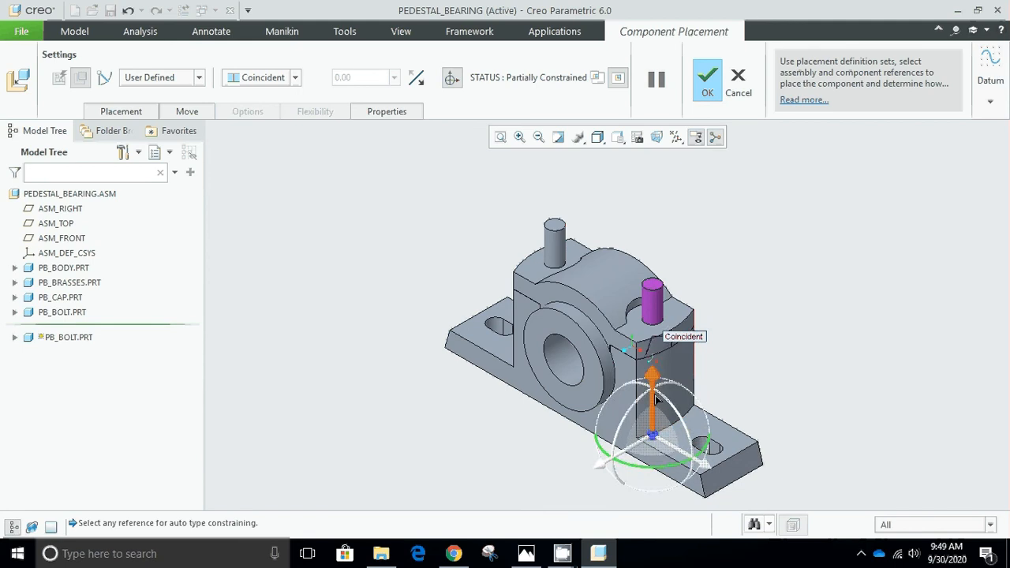
pyautogui.moveTo(655, 426); pyautogui.dragTo(651, 491)
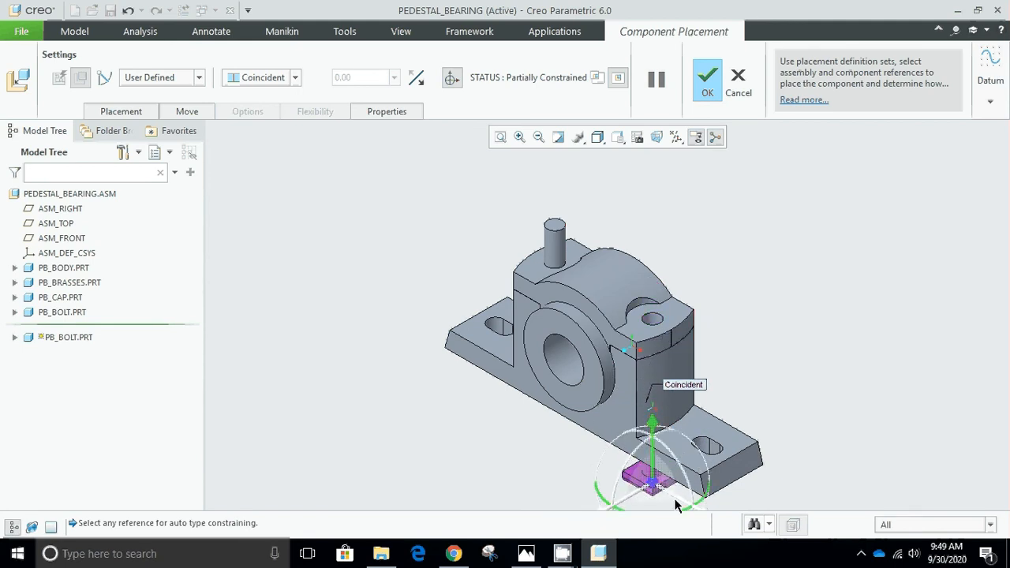
pyautogui.scroll(-4, 676, 505)
pyautogui.click(442, 376)
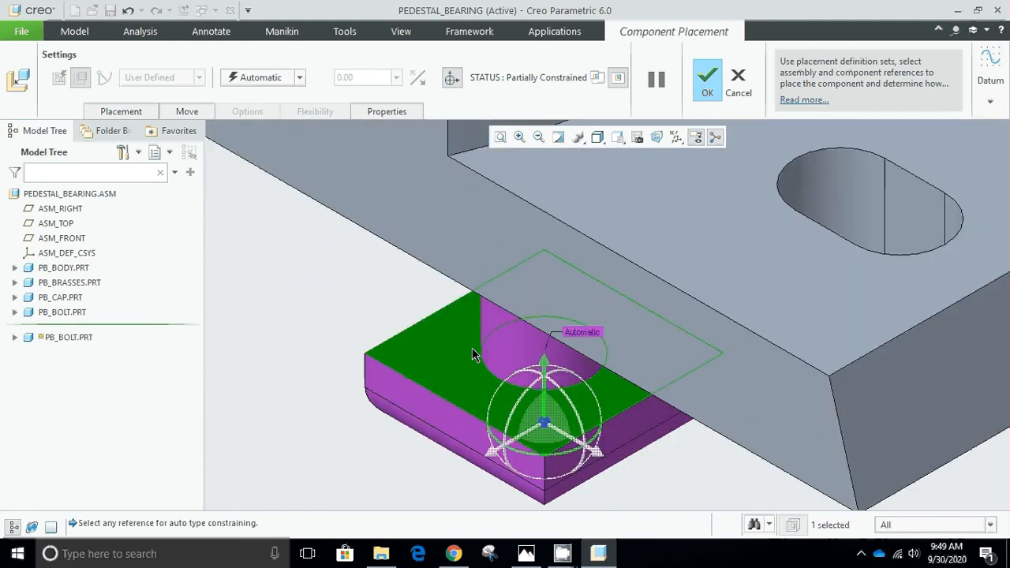
pyautogui.scroll(4, 721, 313)
pyautogui.moveTo(730, 267); pyautogui.dragTo(802, 186, button='middle')
pyautogui.click(691, 179)
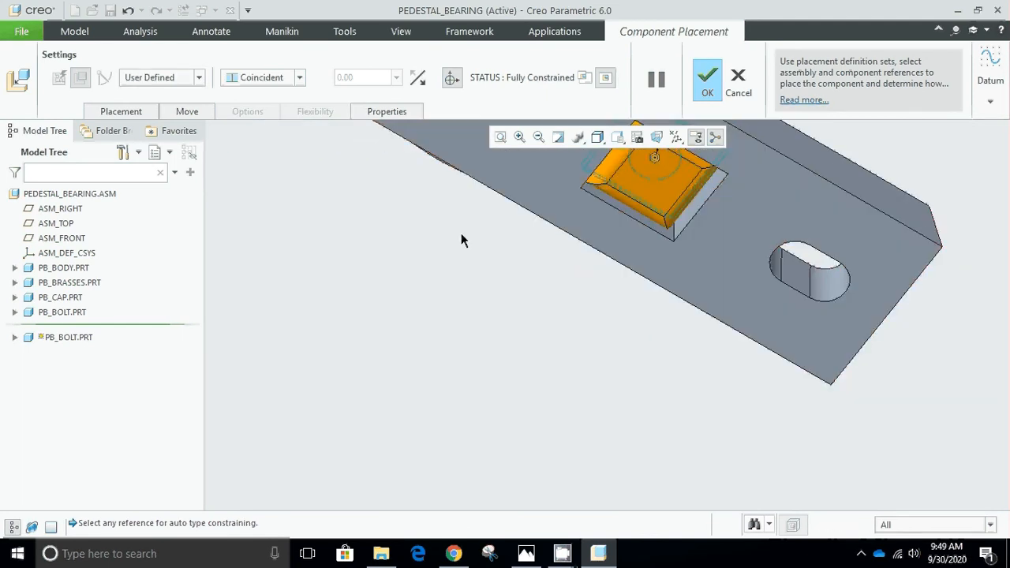
pyautogui.hotkey('ctrl', 'd')
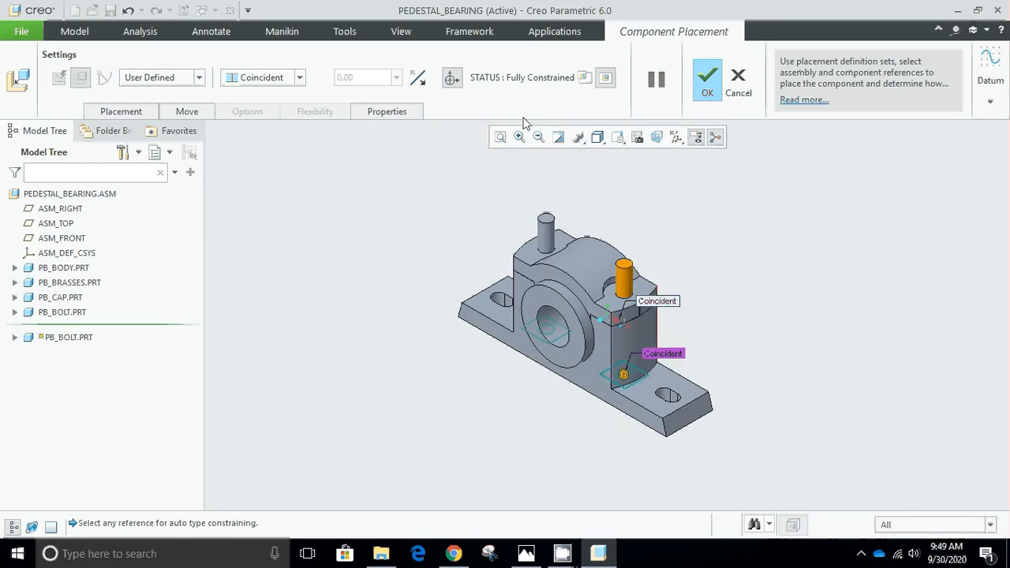
pyautogui.click(705, 80)
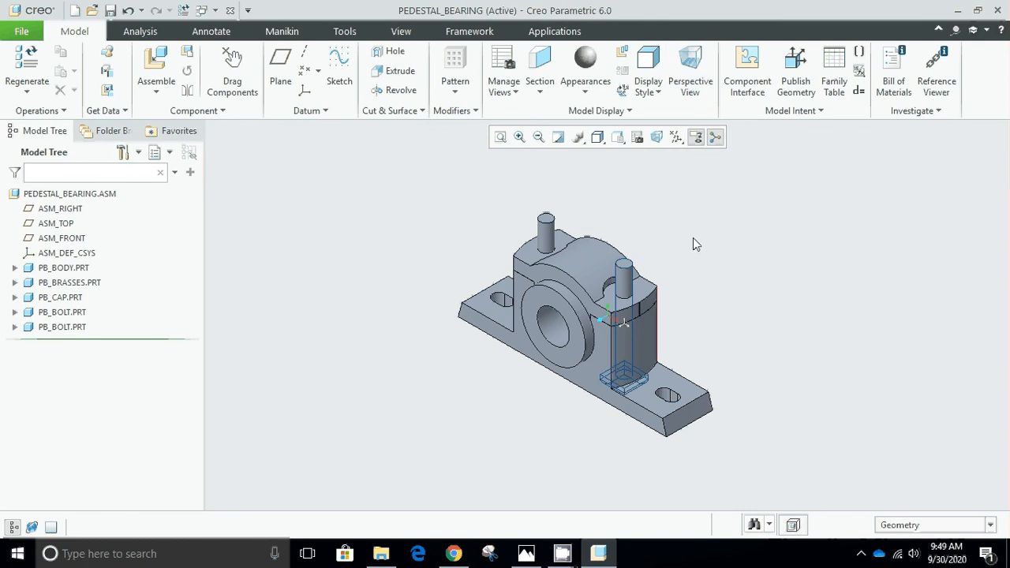
# Set the assembly's display style to Shading, without edges.
pyautogui.scroll(-5, 693, 244)
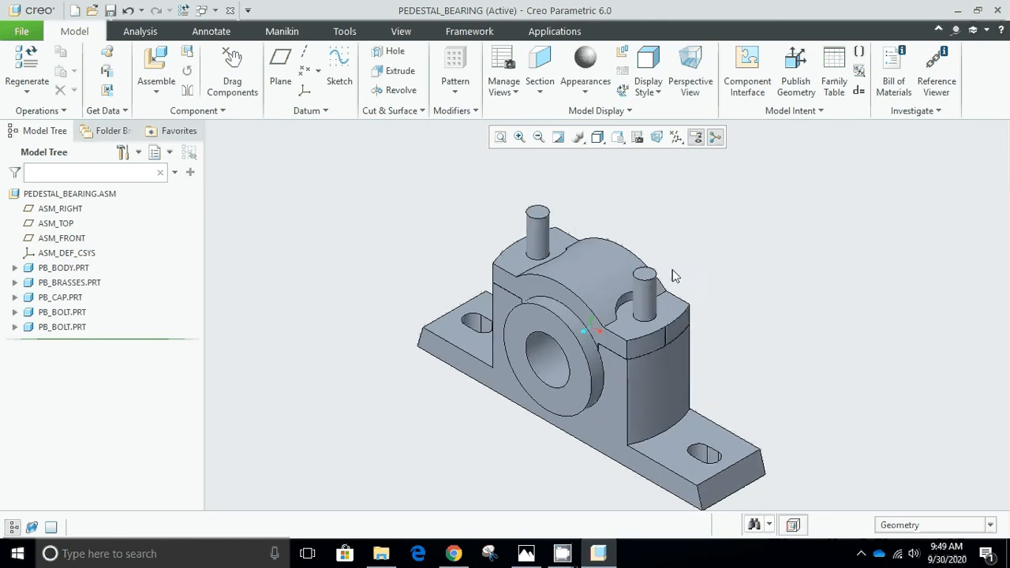
pyautogui.click(597, 139)
pyautogui.click(624, 188)
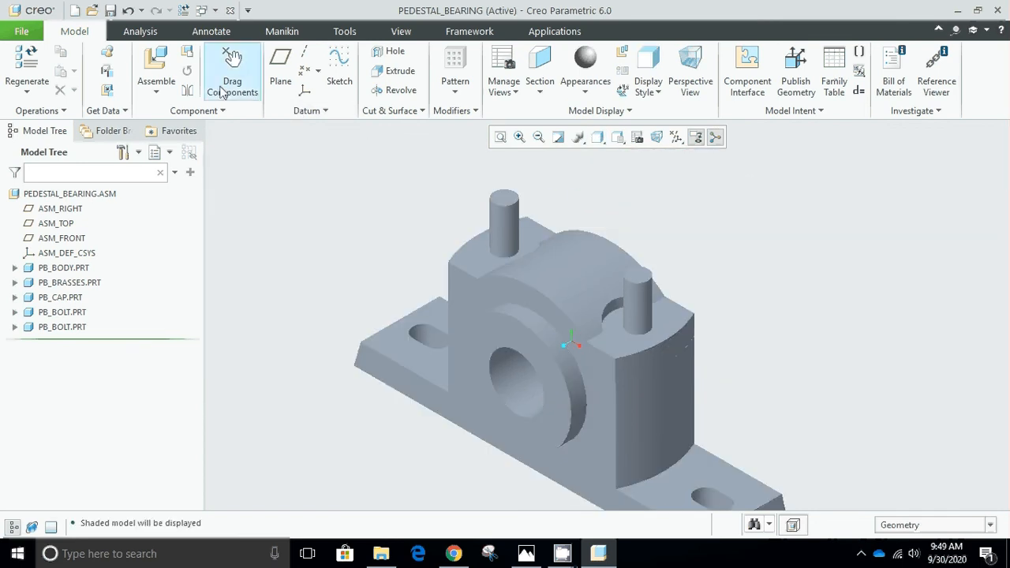
# Switch to Photos and examine the exploded-state figure in image00014.jpg for the nut and lock nut arrangement, and return to Creo Parametric.
pyautogui.click(157, 67)
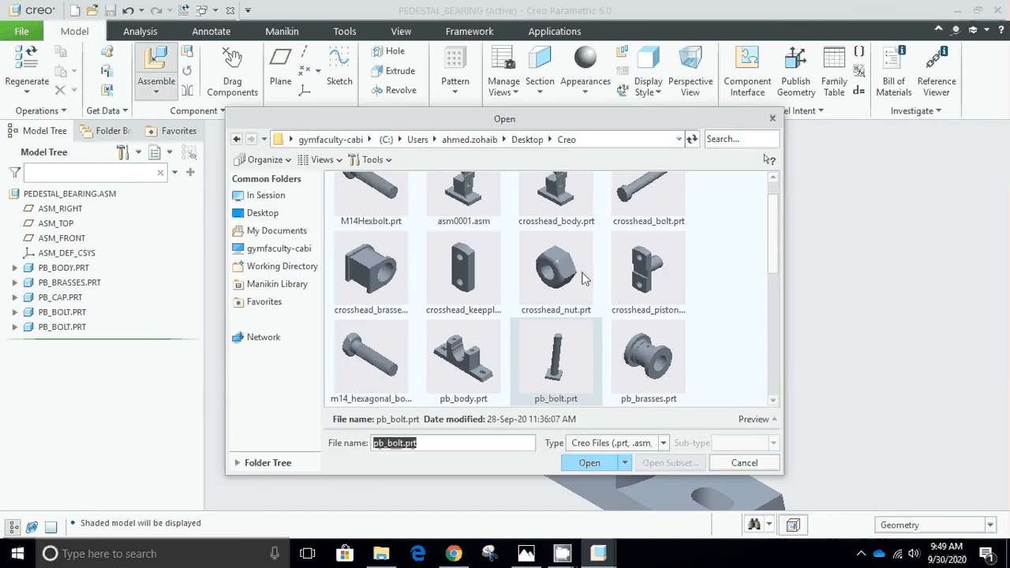
pyautogui.click(744, 463)
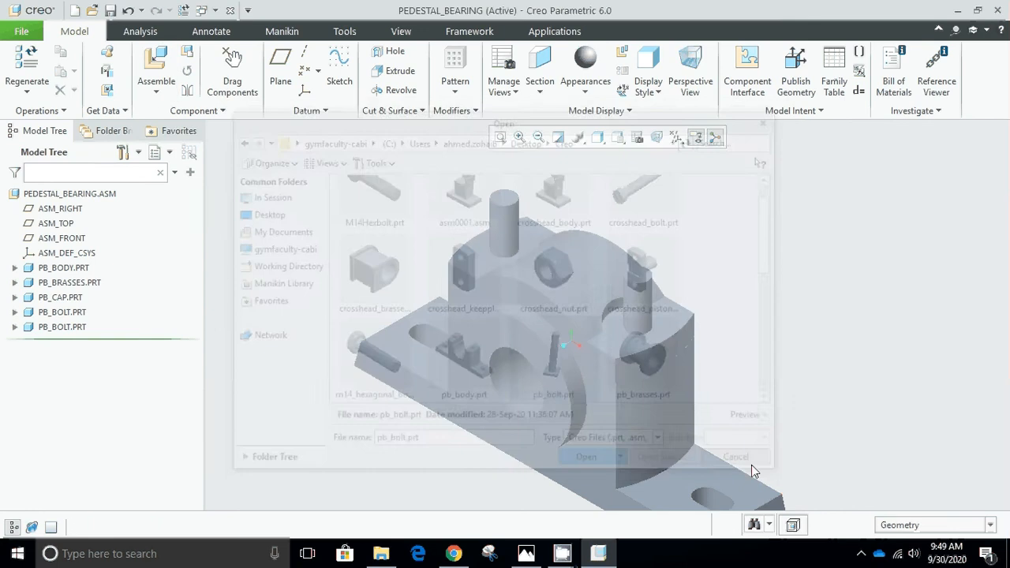
pyautogui.click(528, 554)
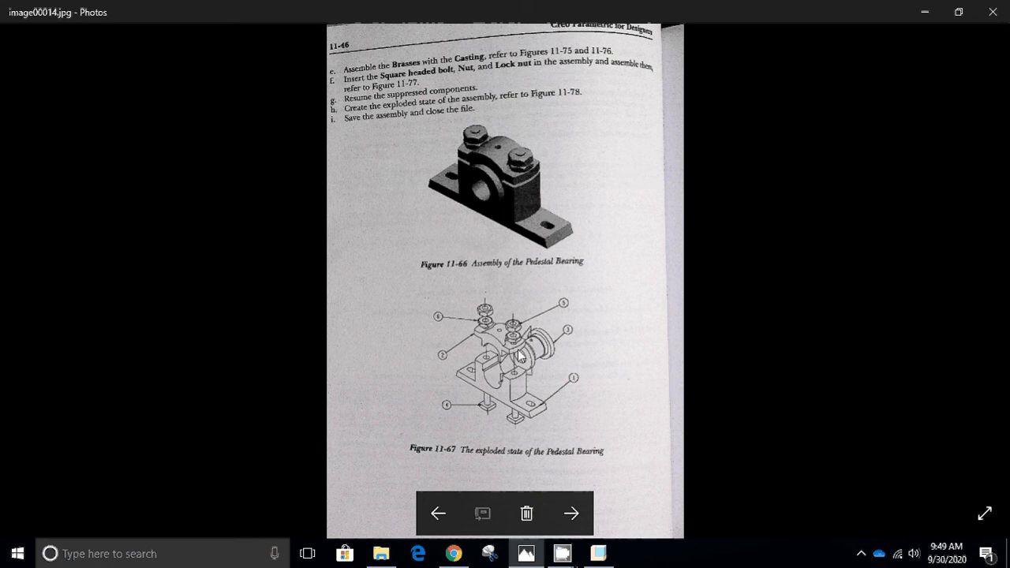
pyautogui.scroll(1, 520, 357)
pyautogui.scroll(3, 520, 357)
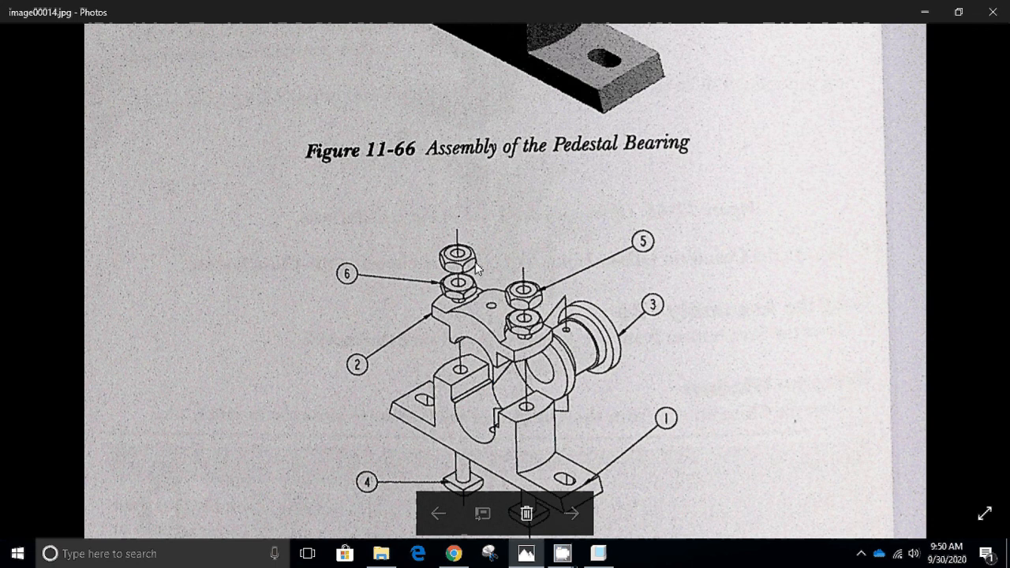
pyautogui.scroll(-3, 478, 270)
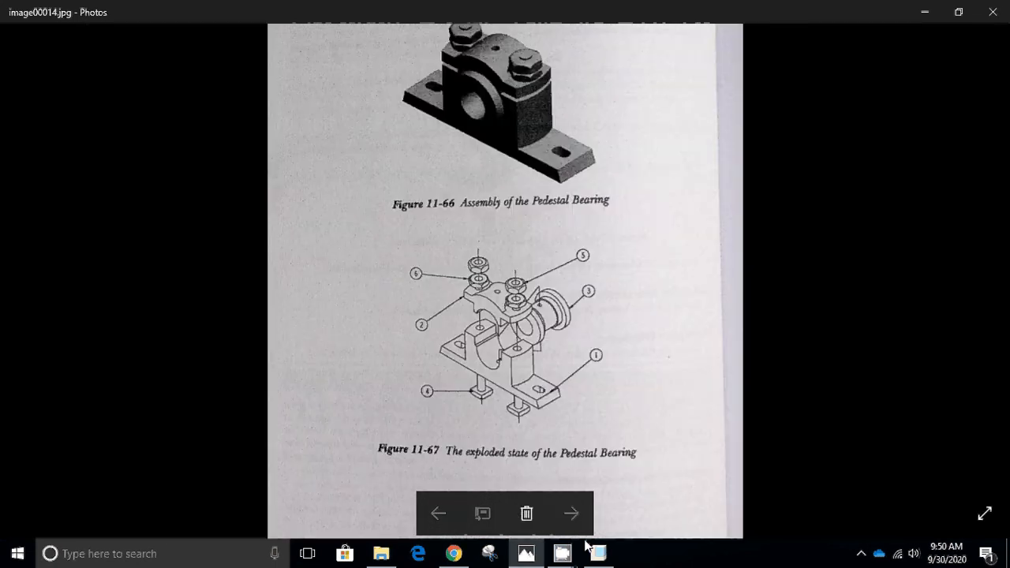
pyautogui.click(598, 552)
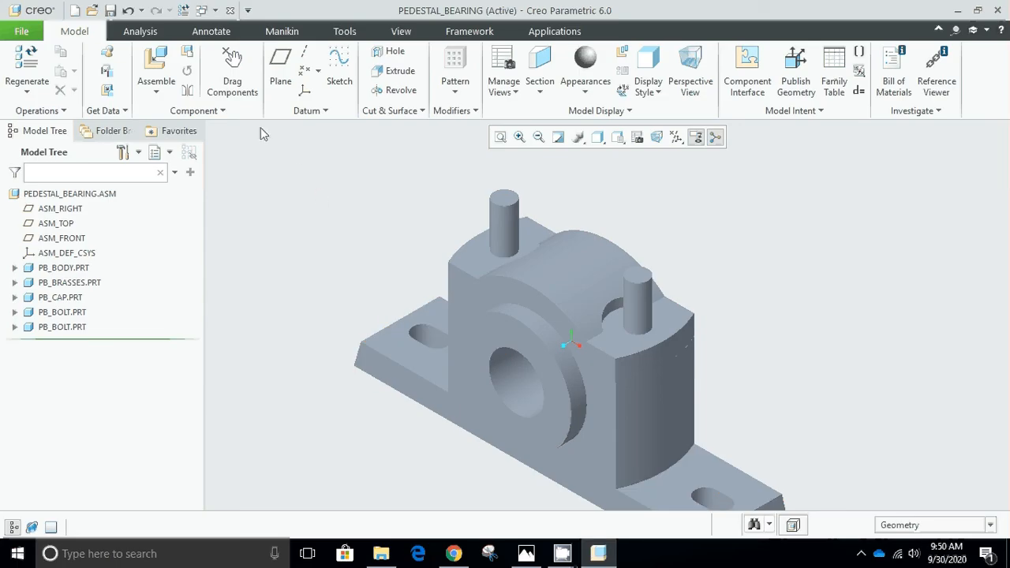
# Bring pb_locknut.prt from the Creo folder into the assembly.
pyautogui.click(158, 67)
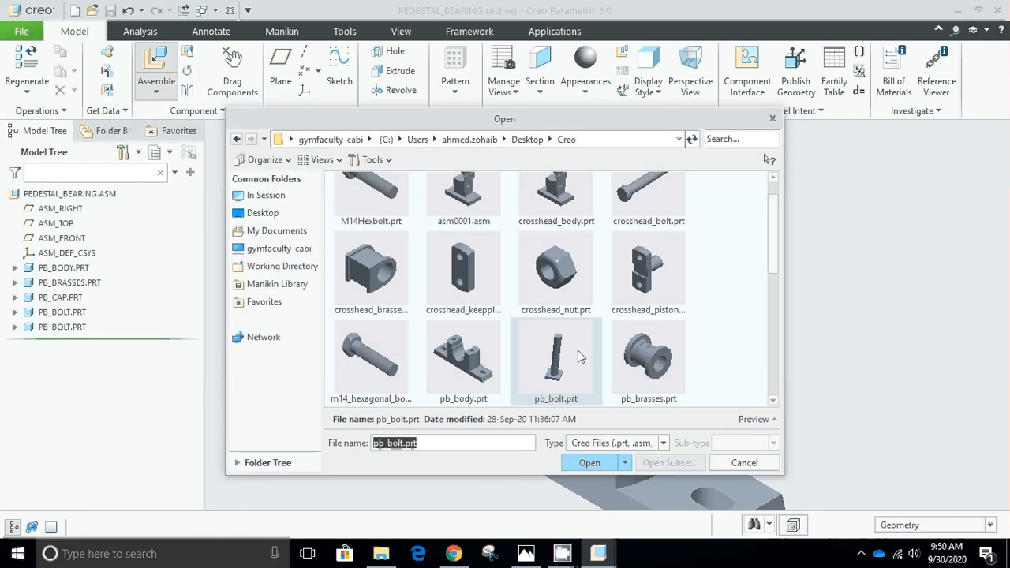
pyautogui.click(774, 401)
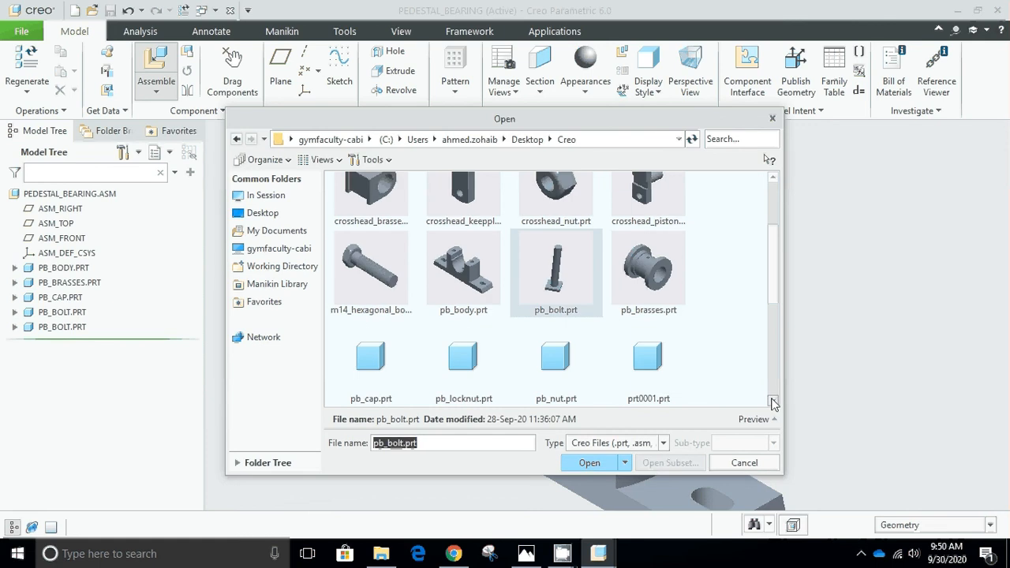
pyautogui.click(478, 375)
pyautogui.click(591, 463)
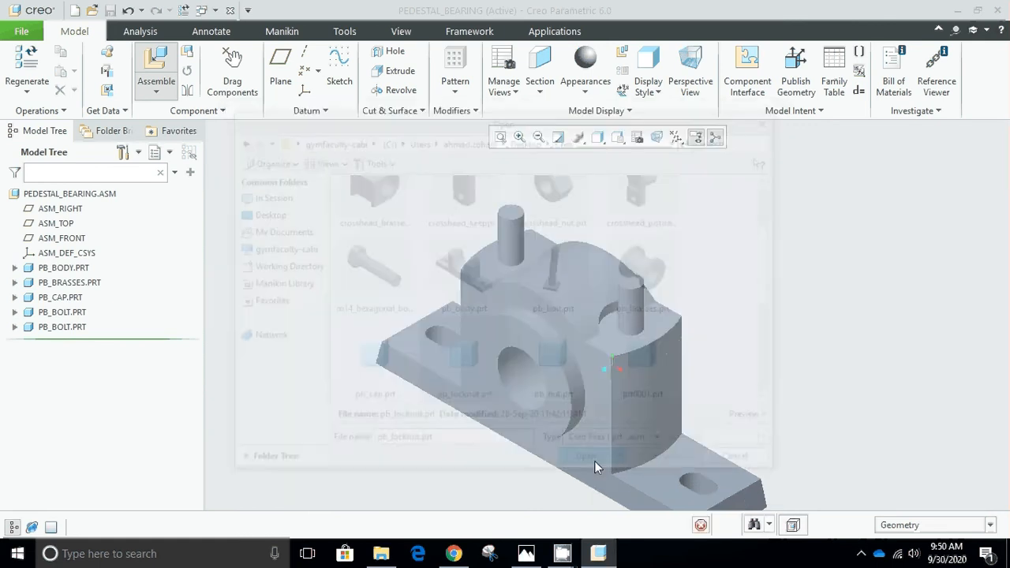
# Make the lock nut's hole coincident with the far bolt's shank and raise the nut above the cap.
pyautogui.scroll(4, 708, 410)
pyautogui.scroll(-4, 759, 475)
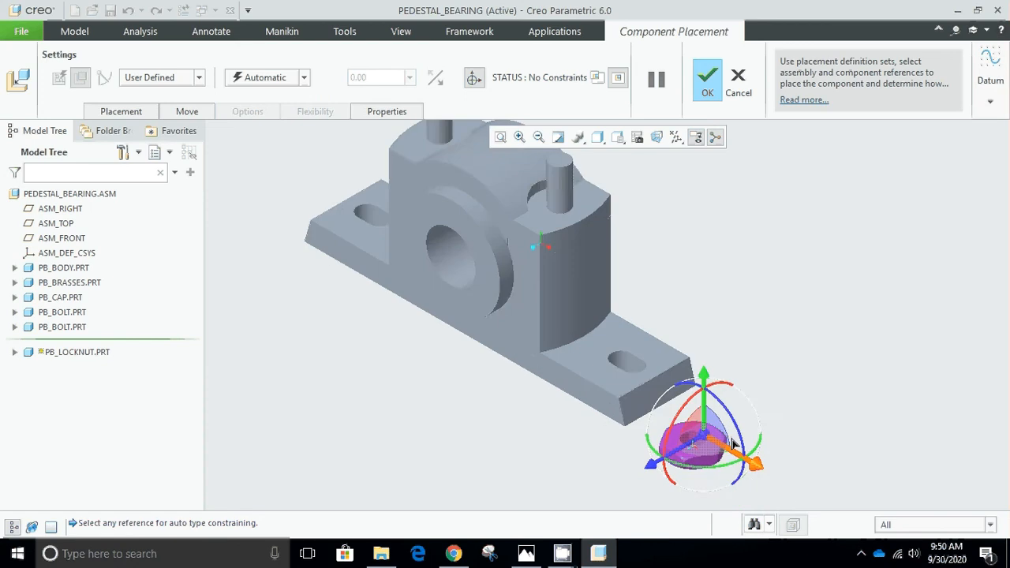
pyautogui.scroll(-3, 734, 445)
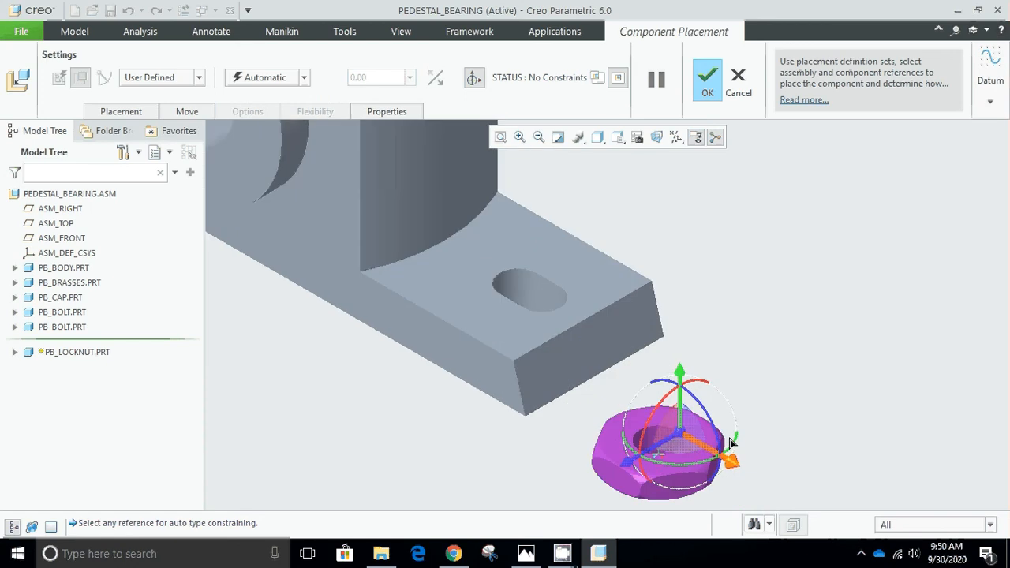
pyautogui.scroll(-2, 652, 444)
pyautogui.click(652, 442)
pyautogui.scroll(4, 636, 304)
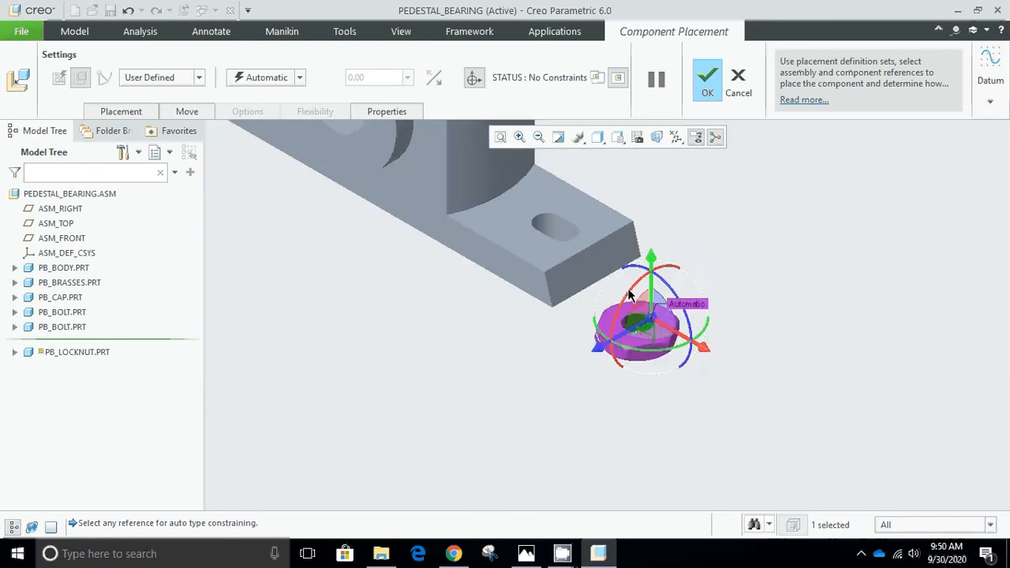
pyautogui.scroll(4, 629, 294)
pyautogui.scroll(-5, 573, 198)
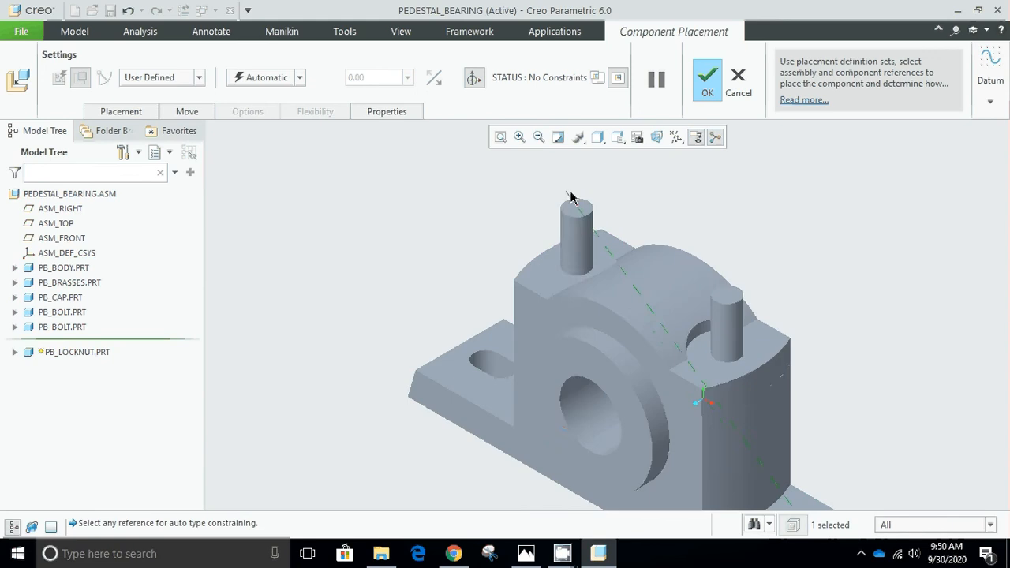
pyautogui.click(575, 237)
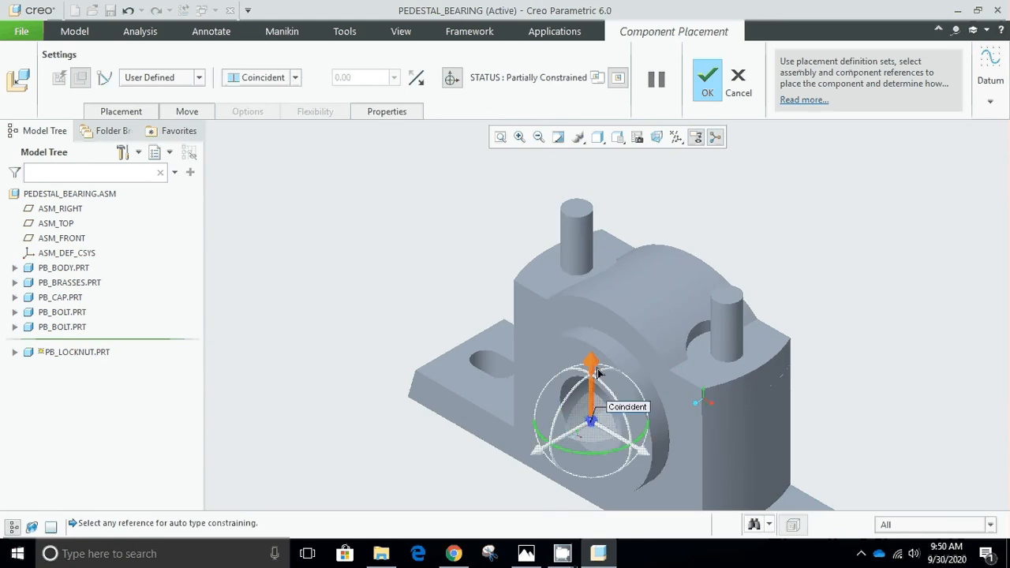
pyautogui.moveTo(598, 373); pyautogui.dragTo(595, 158)
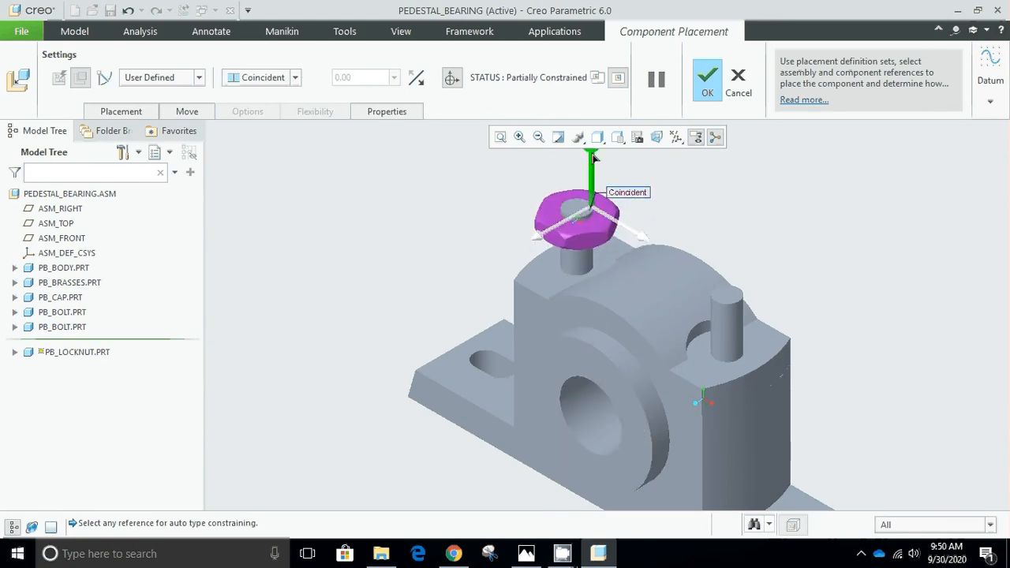
# Make the lock nut's underside coincident with the cap's flat top face around the far bolt and accept the placement.
pyautogui.click(540, 269)
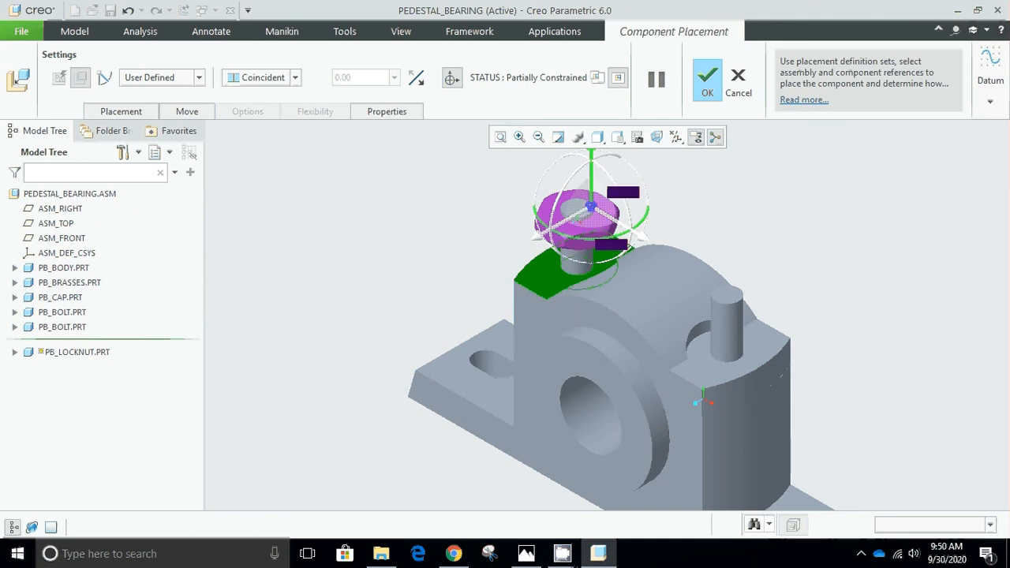
pyautogui.scroll(3, 600, 198)
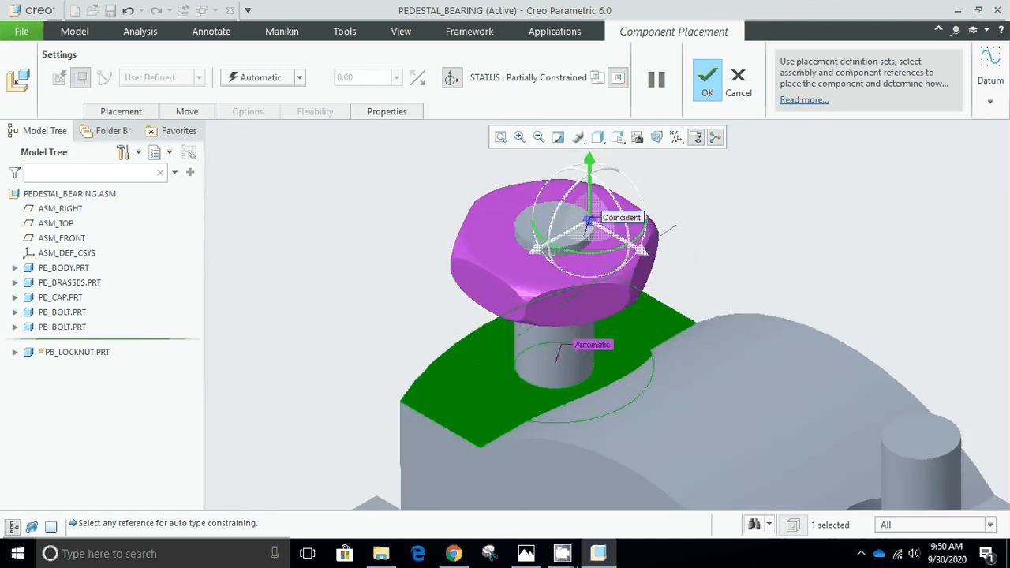
pyautogui.moveTo(676, 228); pyautogui.dragTo(727, 169, button='middle')
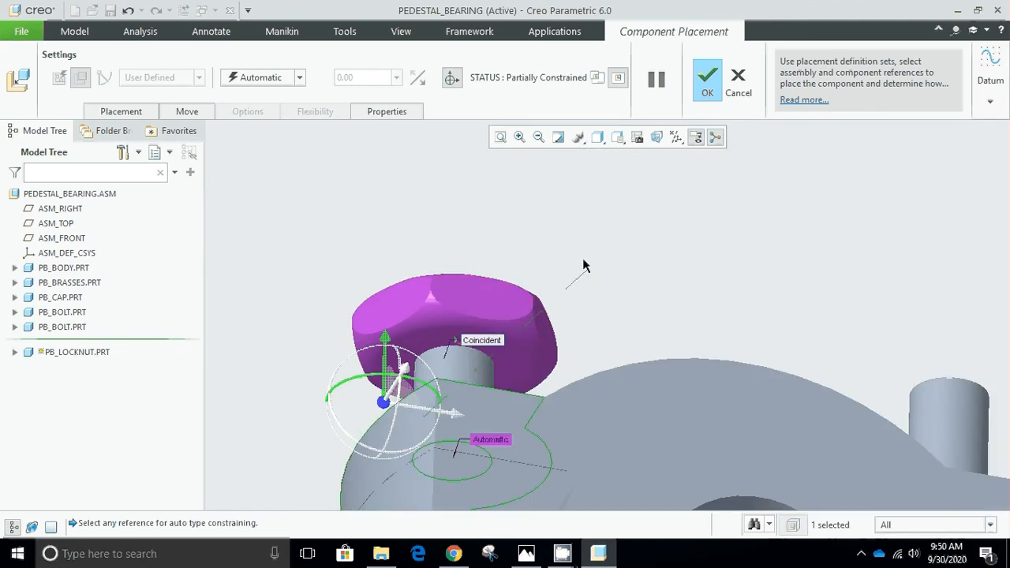
pyautogui.click(427, 350)
pyautogui.scroll(-5, 395, 311)
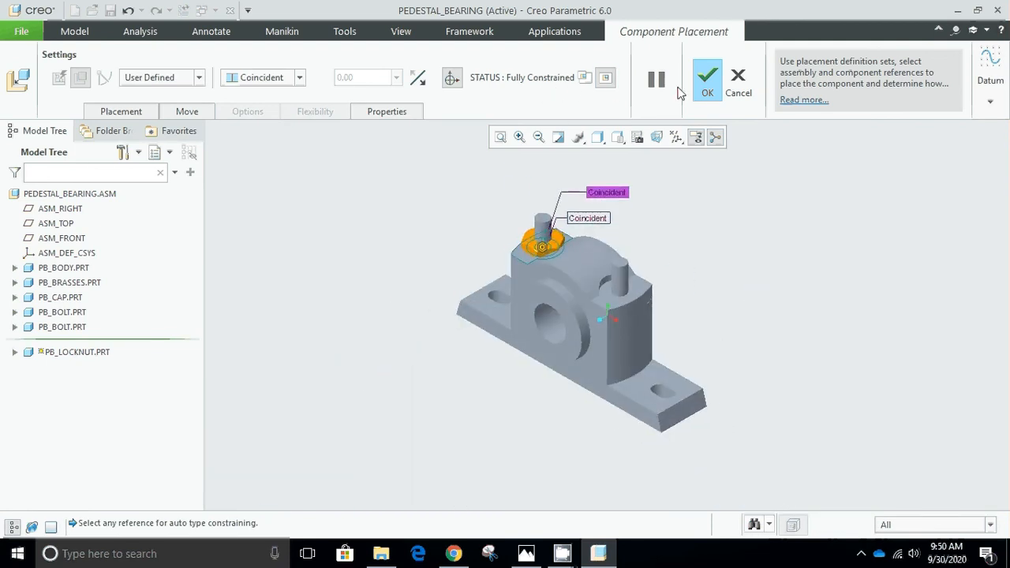
pyautogui.click(708, 93)
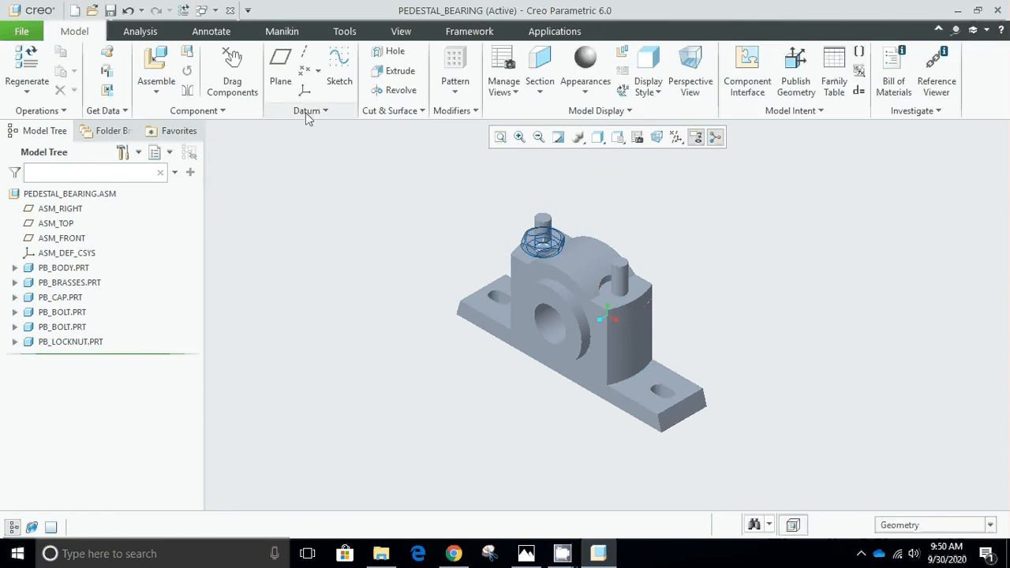
# Bring a second pb_locknut.prt into the assembly, make its hole coincident with the near bolt's shank, and raise it above the cap.
pyautogui.click(165, 67)
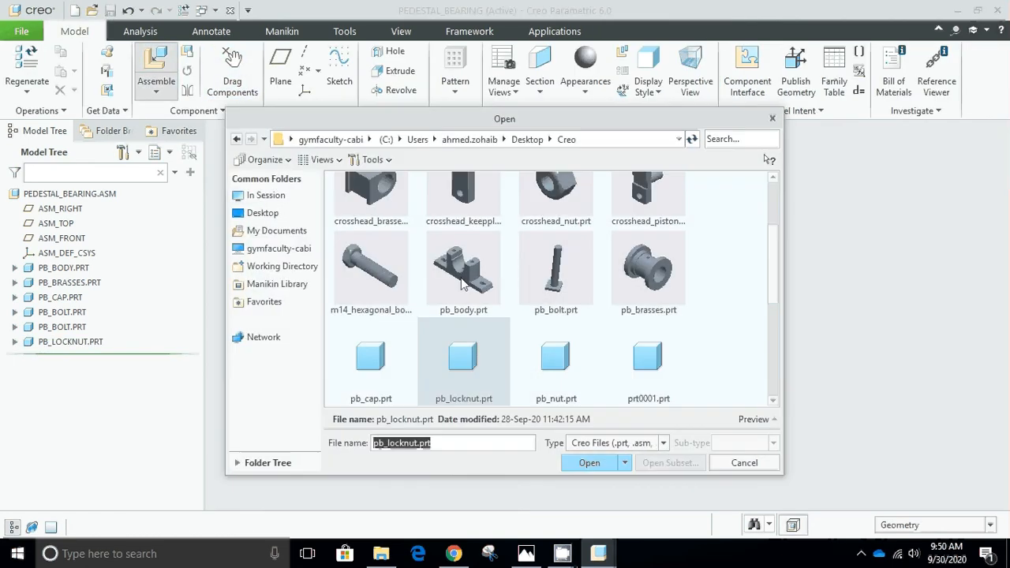
pyautogui.click(580, 464)
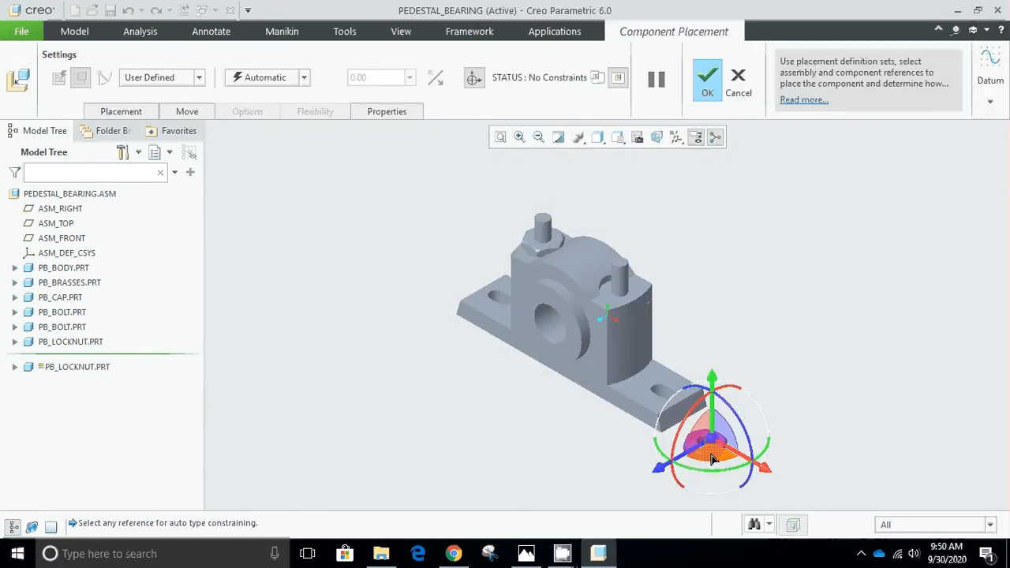
pyautogui.scroll(5, 713, 449)
pyautogui.scroll(3, 715, 452)
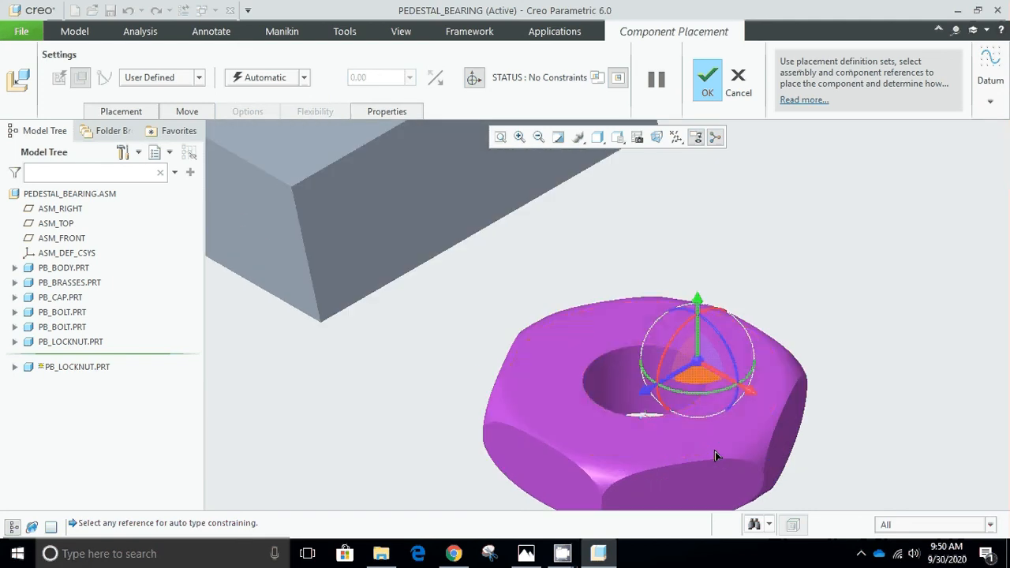
pyautogui.scroll(-2, 618, 379)
pyautogui.click(618, 379)
pyautogui.scroll(-6, 619, 379)
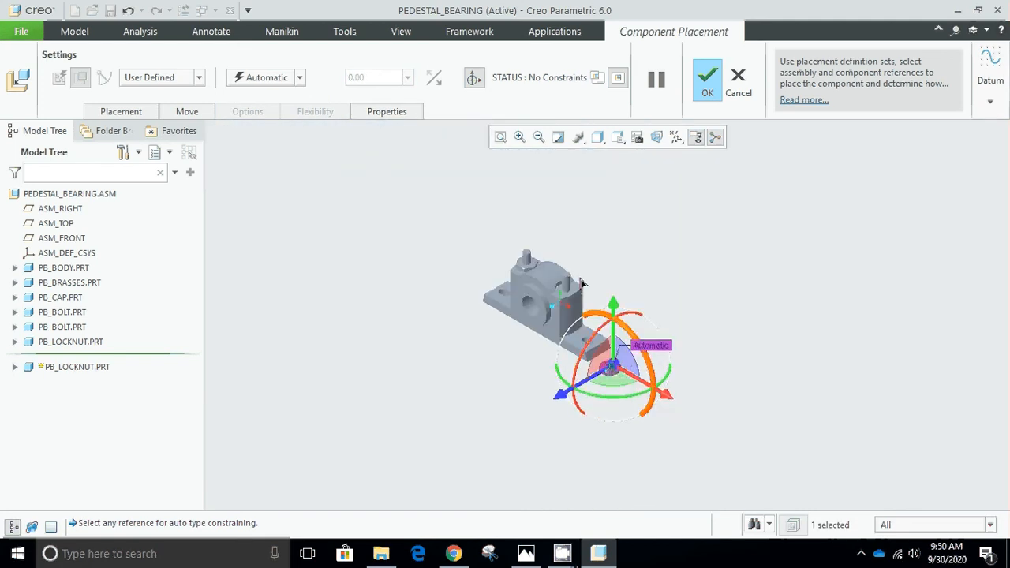
pyautogui.scroll(6, 568, 286)
pyautogui.click(579, 358)
pyautogui.scroll(-5, 584, 367)
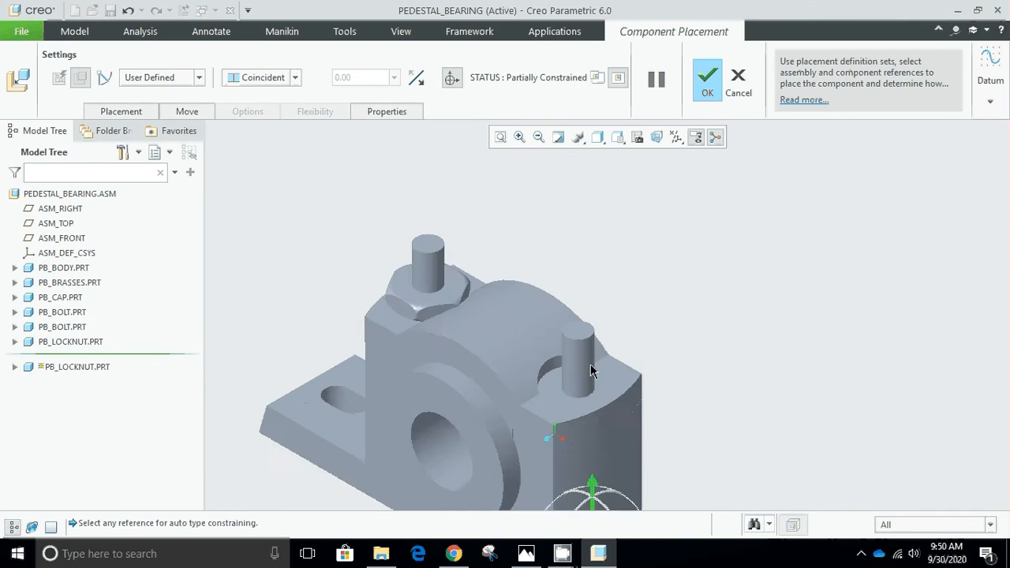
pyautogui.moveTo(598, 440); pyautogui.dragTo(597, 247)
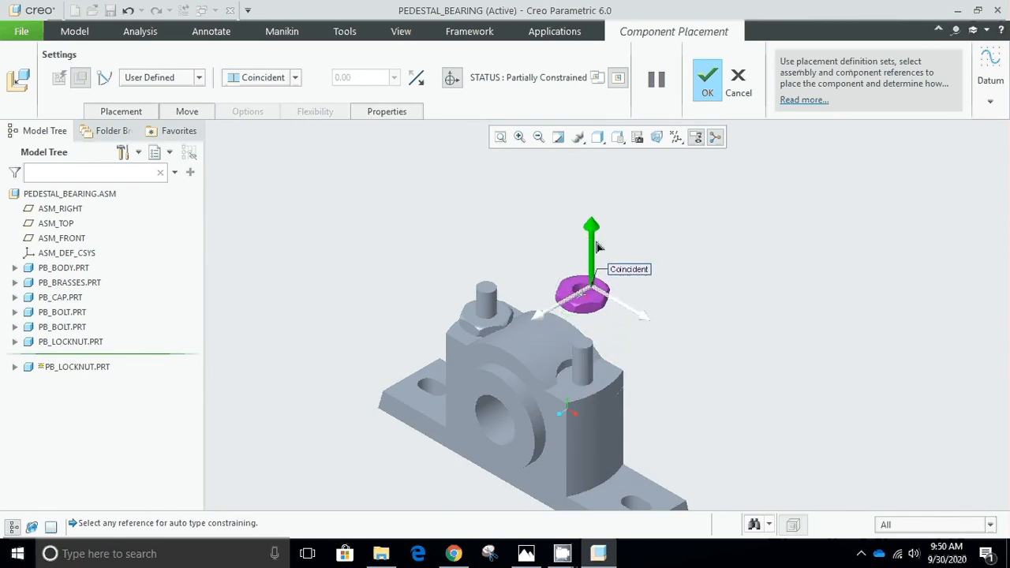
# Constrain the second lock nut's underside to the cap's flat top face around the near bolt at distance 0 and accept the placement.
pyautogui.click(600, 377)
pyautogui.scroll(3, 606, 293)
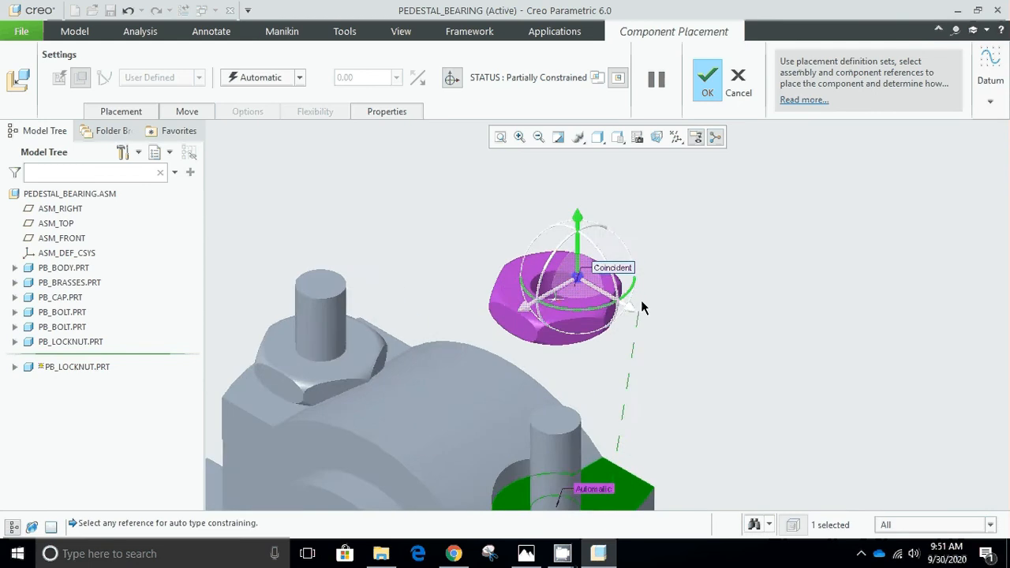
pyautogui.scroll(3, 641, 304)
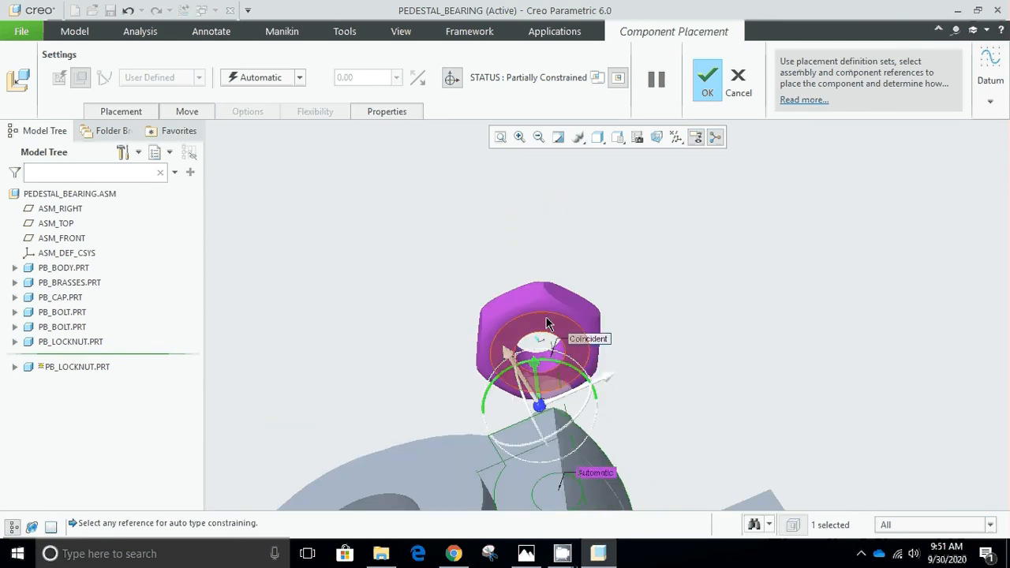
pyautogui.click(551, 325)
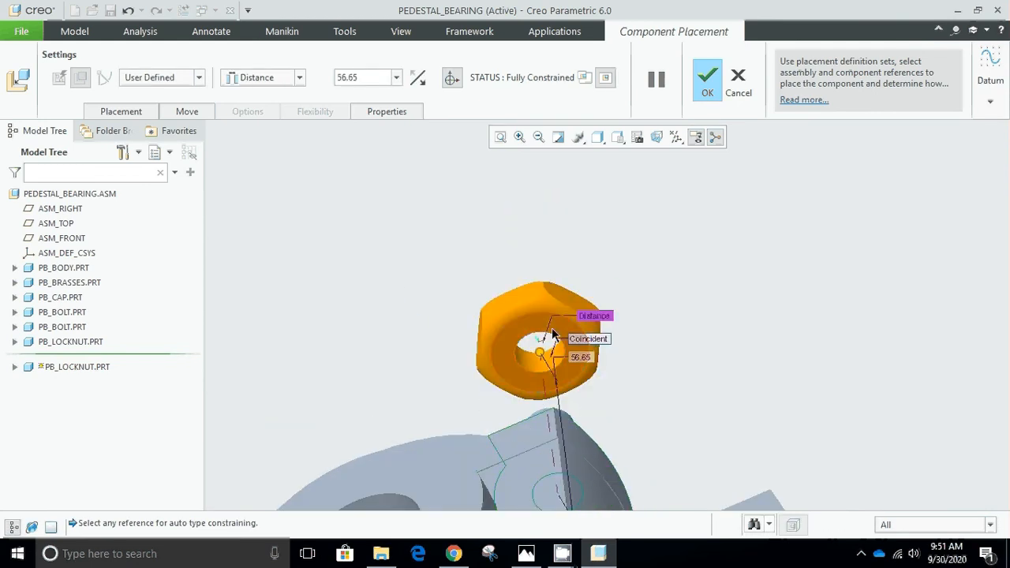
pyautogui.doubleClick(352, 78)
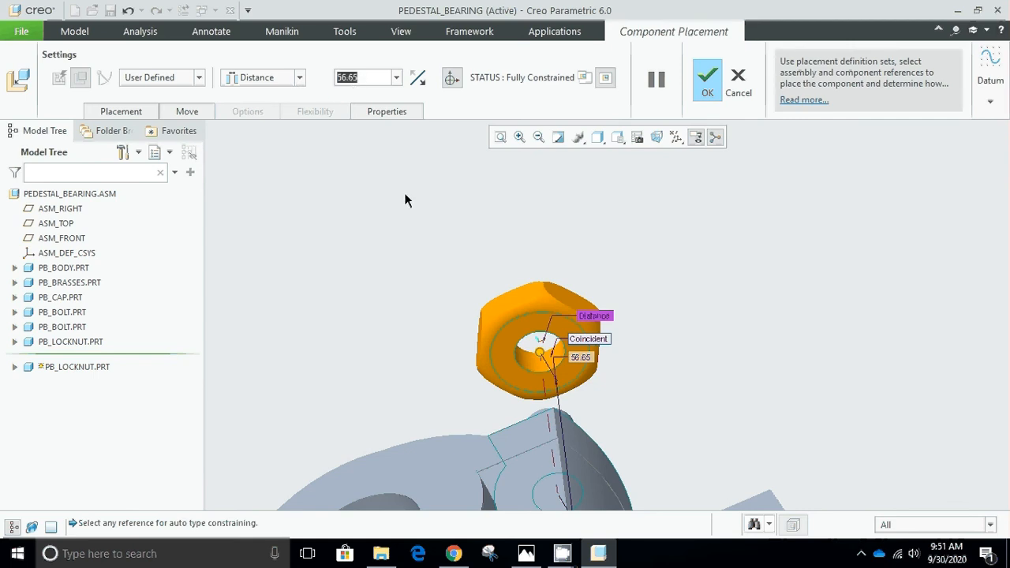
pyautogui.write('0')
pyautogui.press('Return')
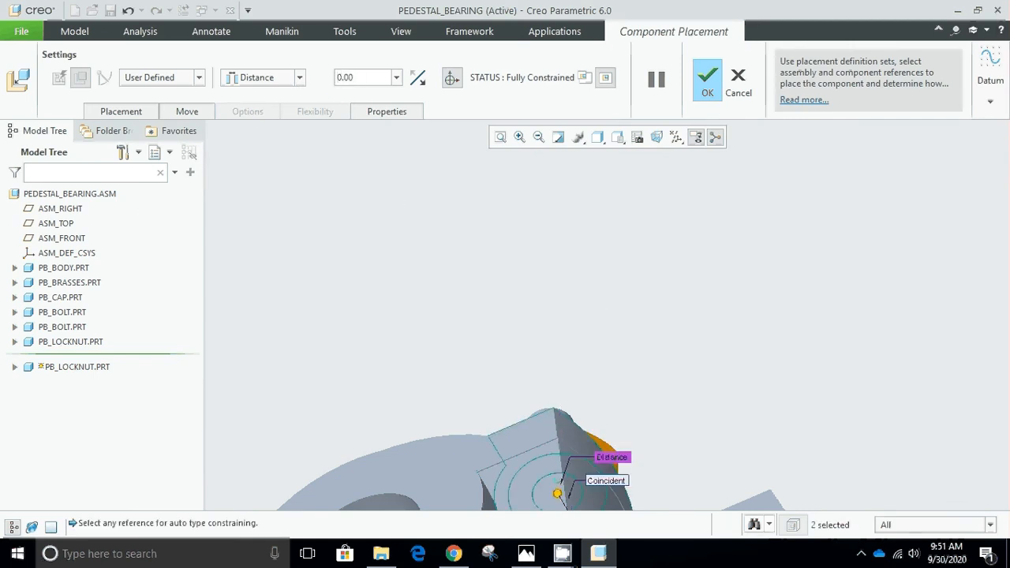
pyautogui.hotkey('ctrl', 'd')
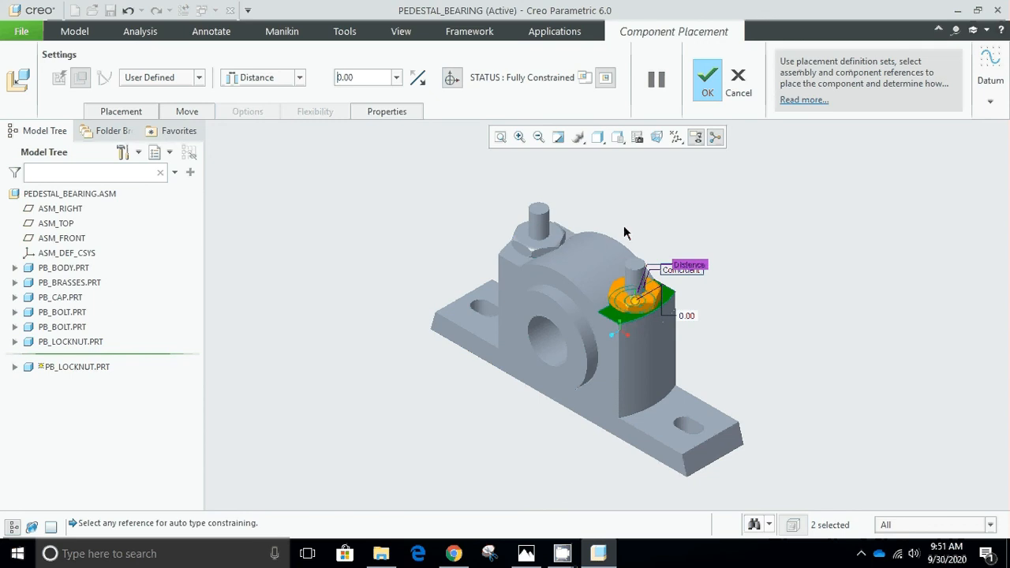
pyautogui.click(701, 88)
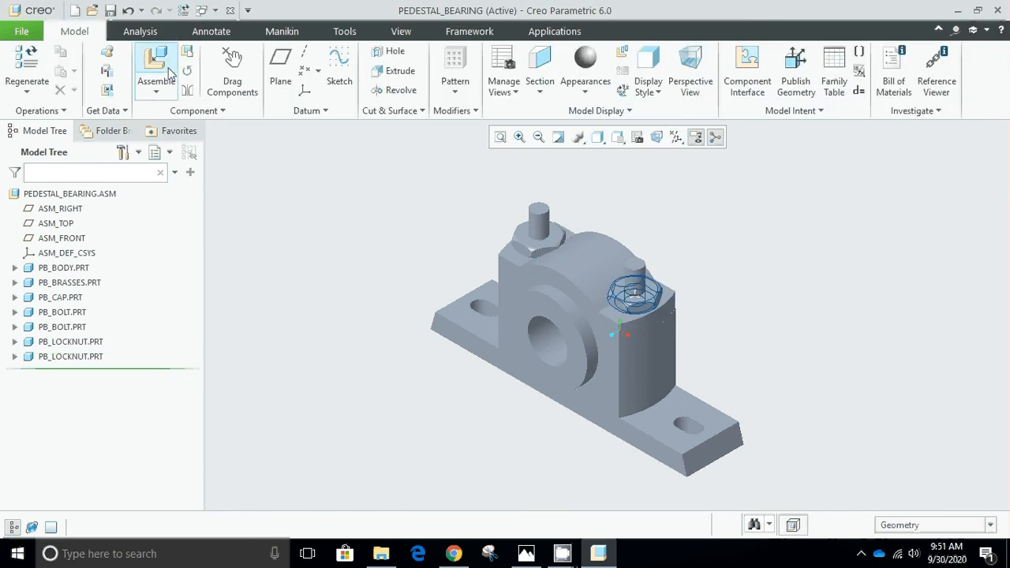
# Bring pb_nut.prt from the Creo folder into the assembly.
pyautogui.click(168, 71)
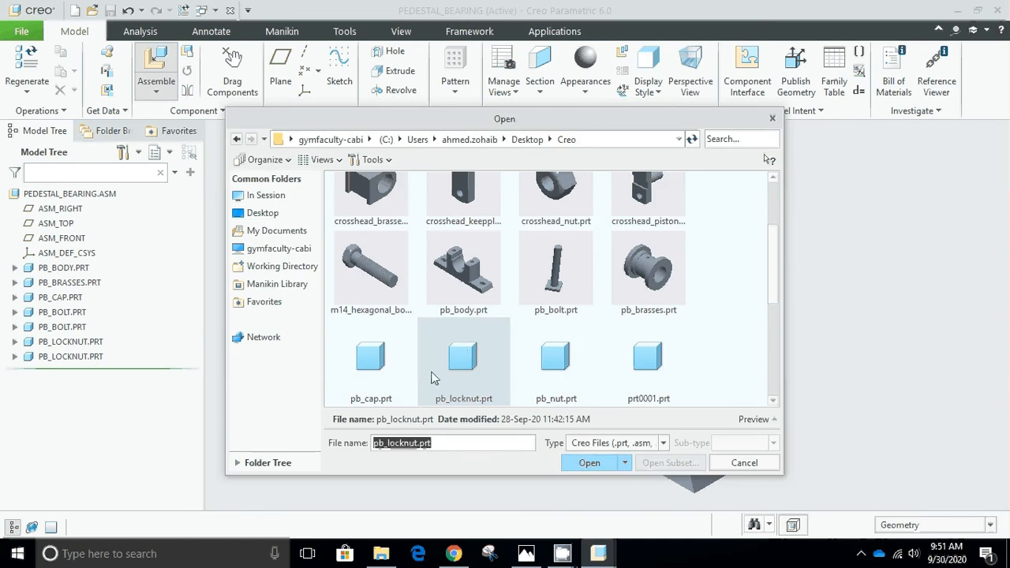
pyautogui.click(556, 362)
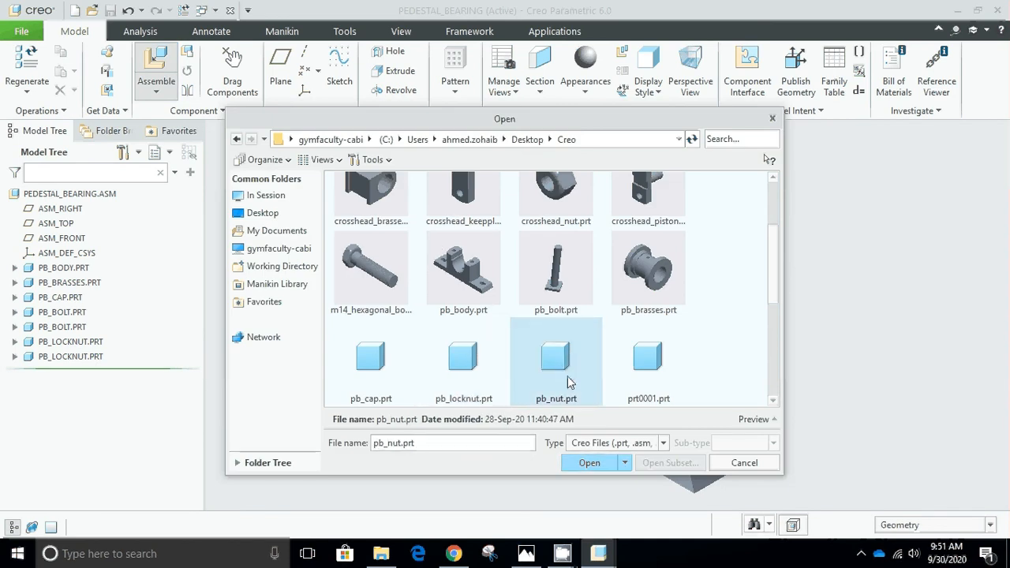
pyautogui.click(589, 462)
# Make the nut's hole coincident with the near bolt's shank and raise the nut above the near lock nut.
pyautogui.scroll(5, 725, 480)
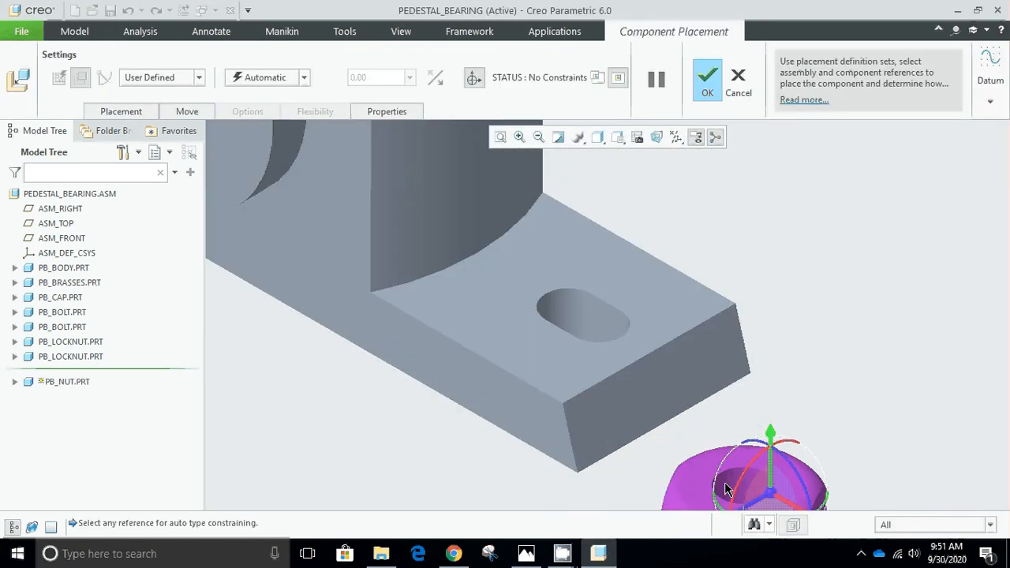
pyautogui.click(725, 490)
pyautogui.scroll(-5, 594, 225)
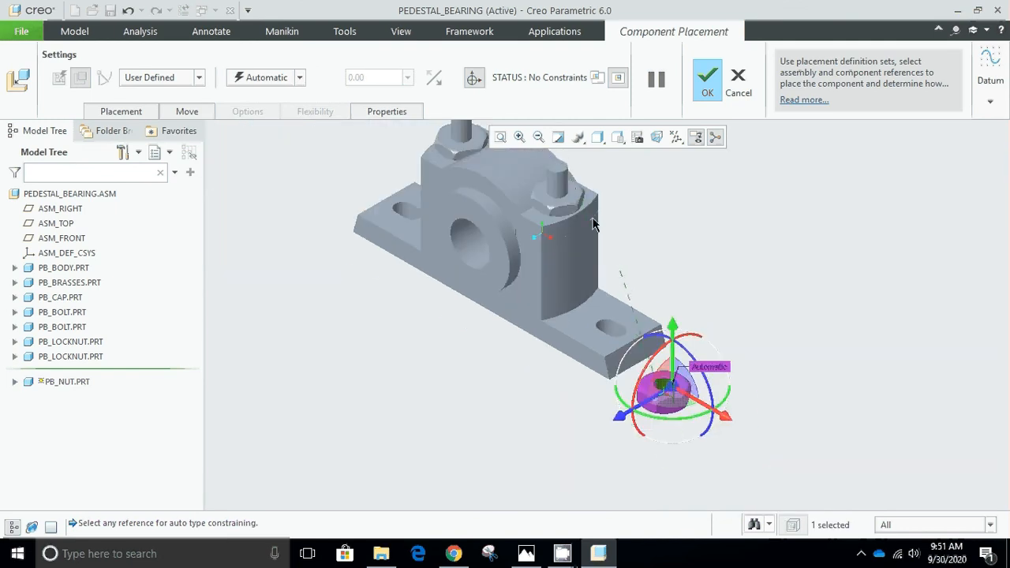
pyautogui.click(562, 236)
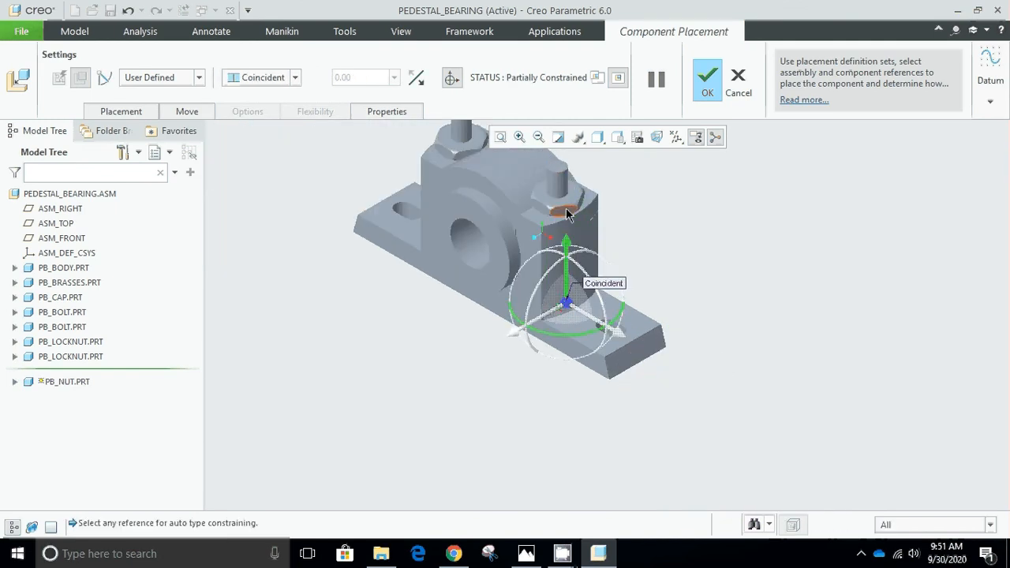
pyautogui.moveTo(571, 251); pyautogui.dragTo(573, 113)
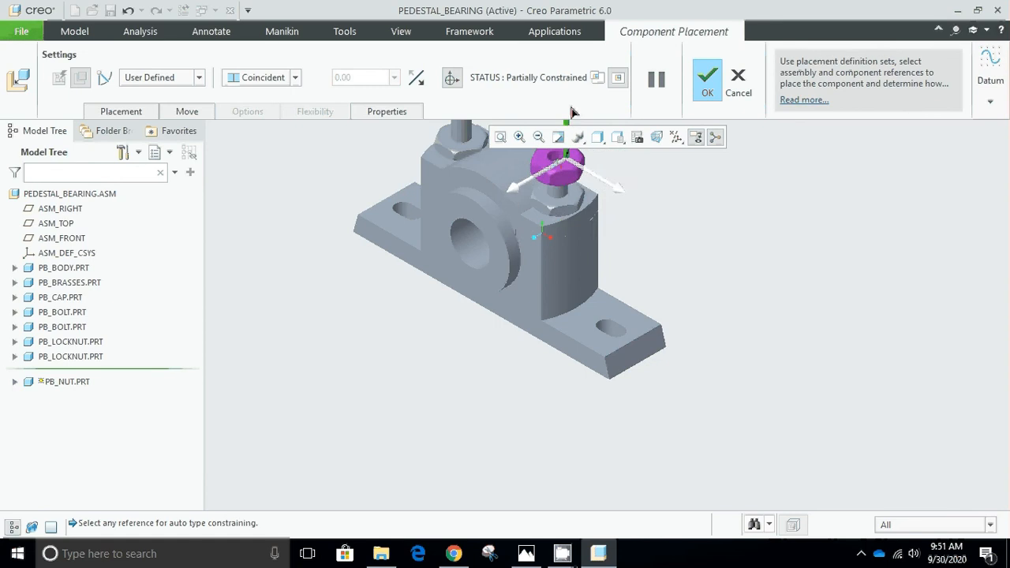
# Make the nut's underside coincident with the near lock nut's flat top face and accept the placement.
pyautogui.scroll(2, 575, 182)
pyautogui.scroll(4, 574, 181)
pyautogui.click(572, 235)
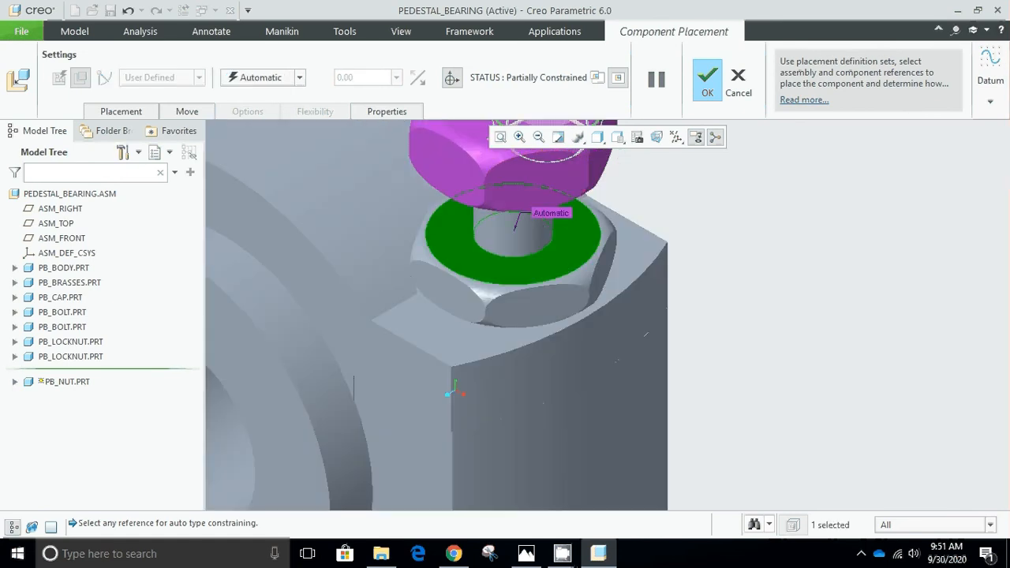
pyautogui.scroll(-2, 655, 194)
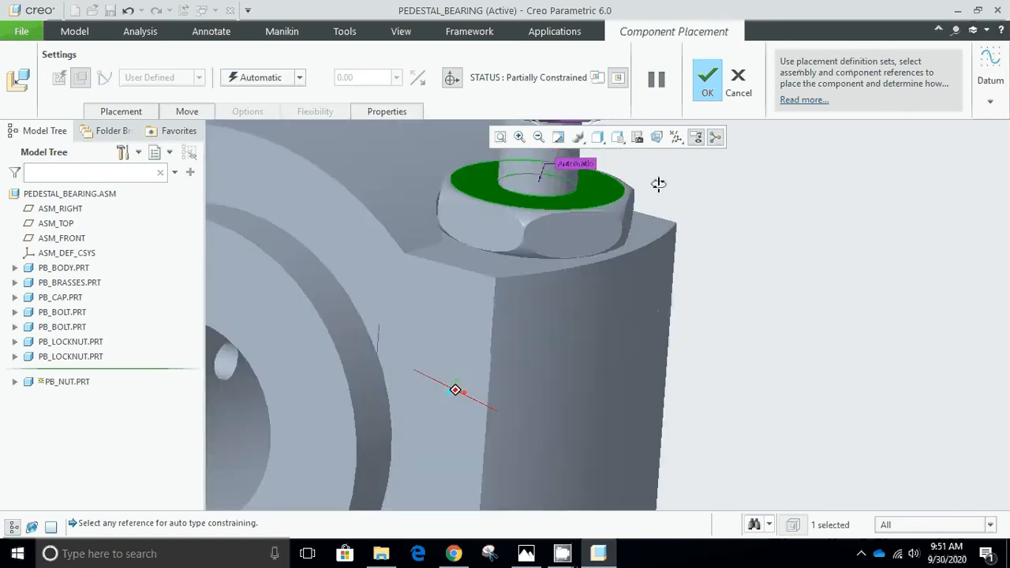
pyautogui.scroll(3, 670, 166)
pyautogui.scroll(3, 462, 294)
pyautogui.scroll(-2, 462, 288)
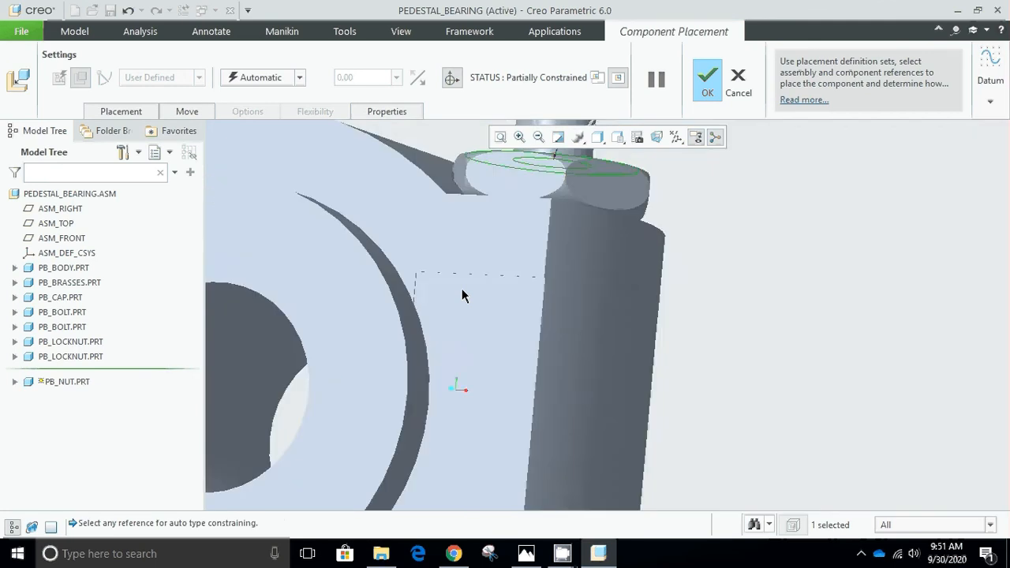
pyautogui.scroll(-4, 462, 288)
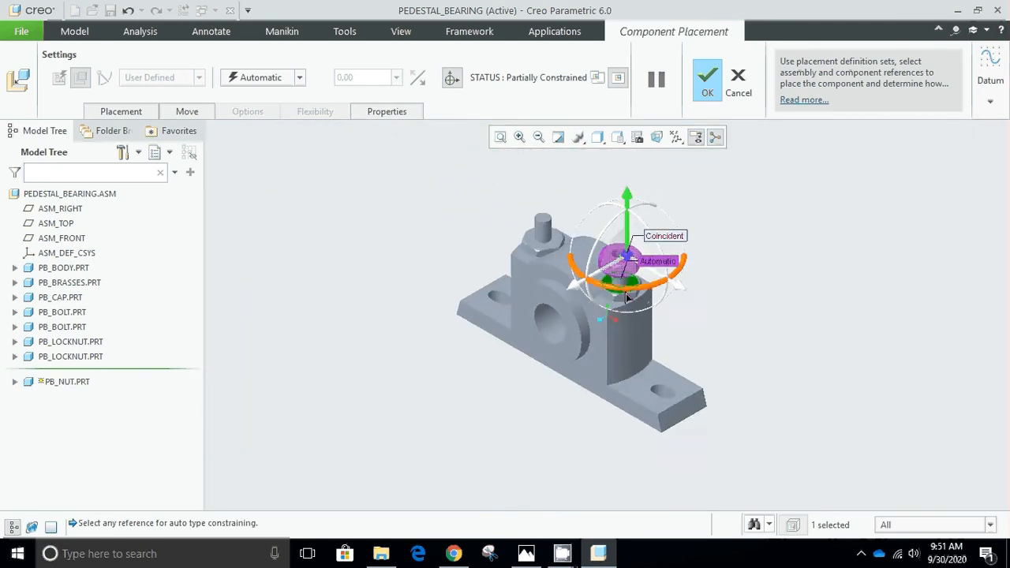
pyautogui.scroll(3, 624, 304)
pyautogui.moveTo(754, 208); pyautogui.dragTo(776, 159, button='middle')
pyautogui.scroll(-3, 650, 177)
pyautogui.scroll(-2, 649, 182)
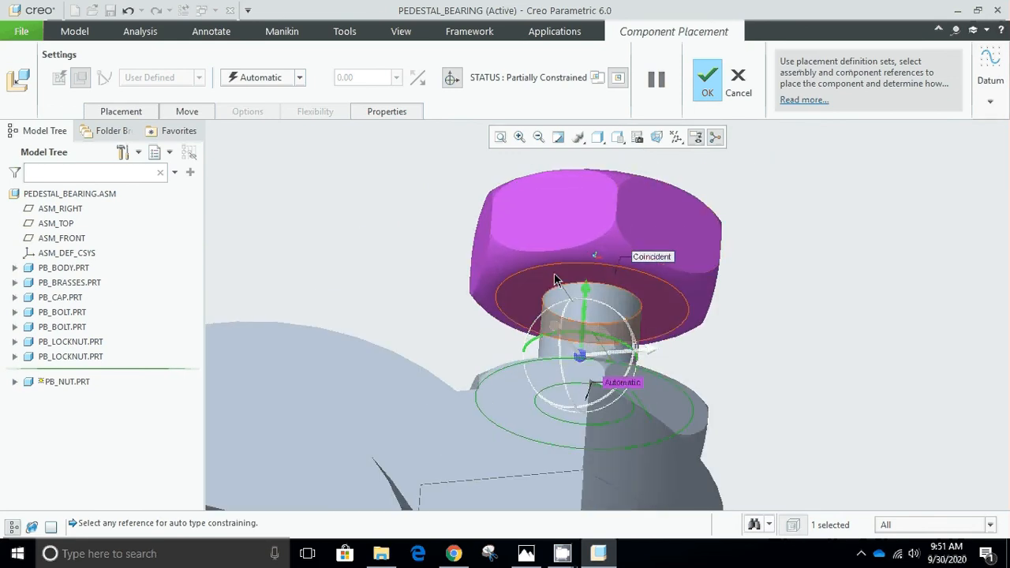
pyautogui.click(555, 281)
pyautogui.hotkey('ctrl', 'd')
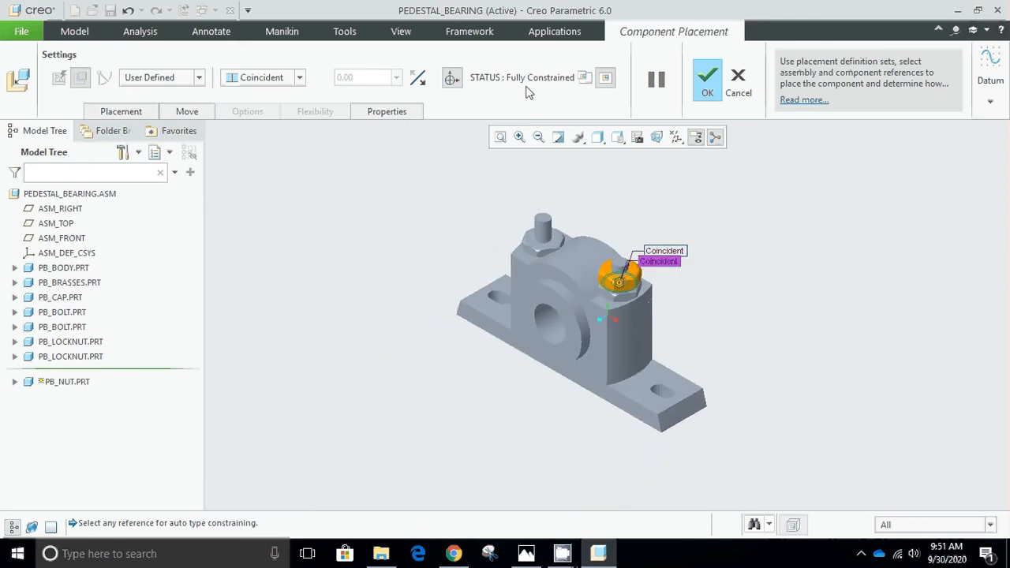
pyautogui.click(707, 83)
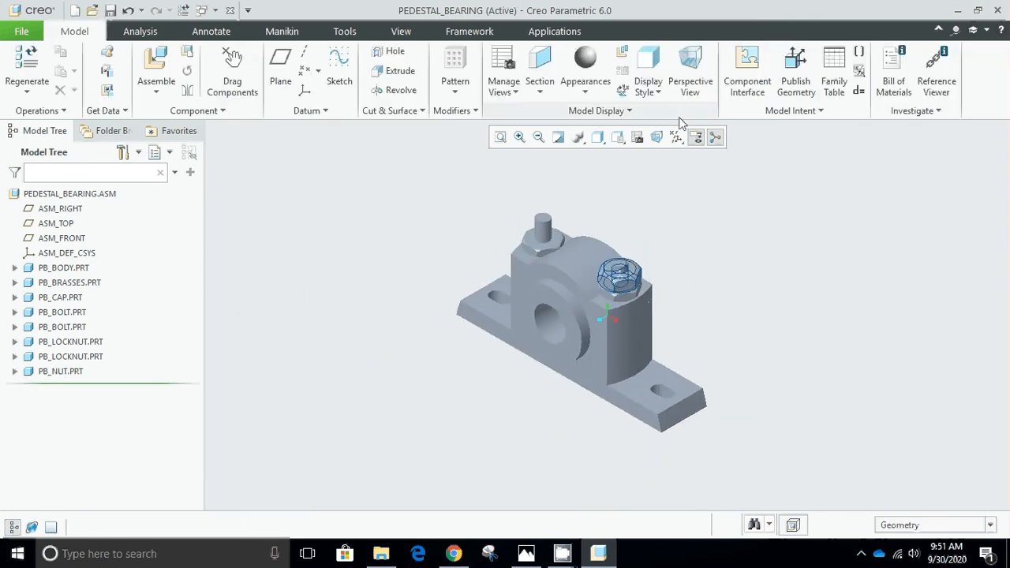
# Bring a second pb_nut.prt from the Creo folder into the assembly.
pyautogui.click(162, 69)
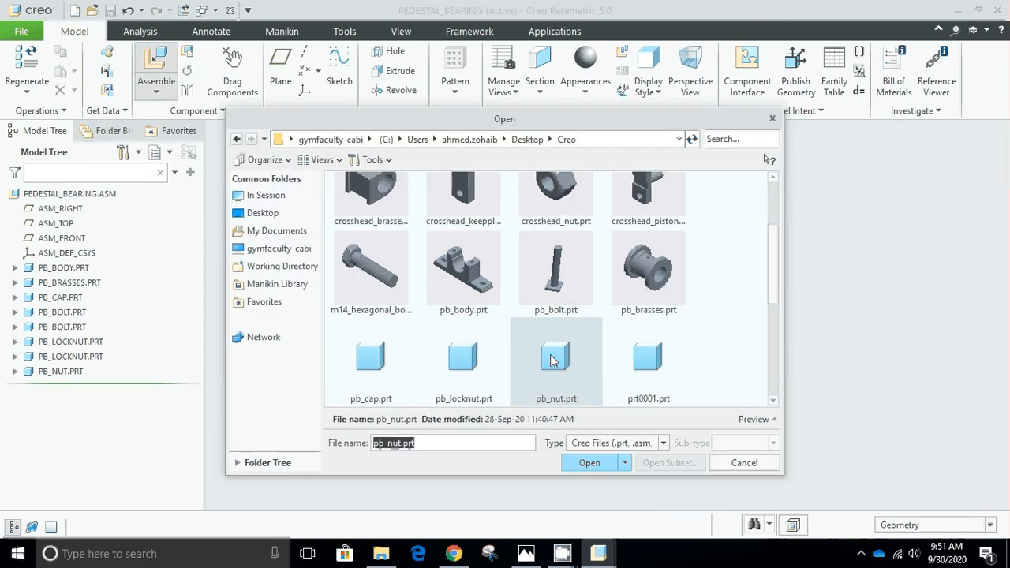
pyautogui.click(469, 369)
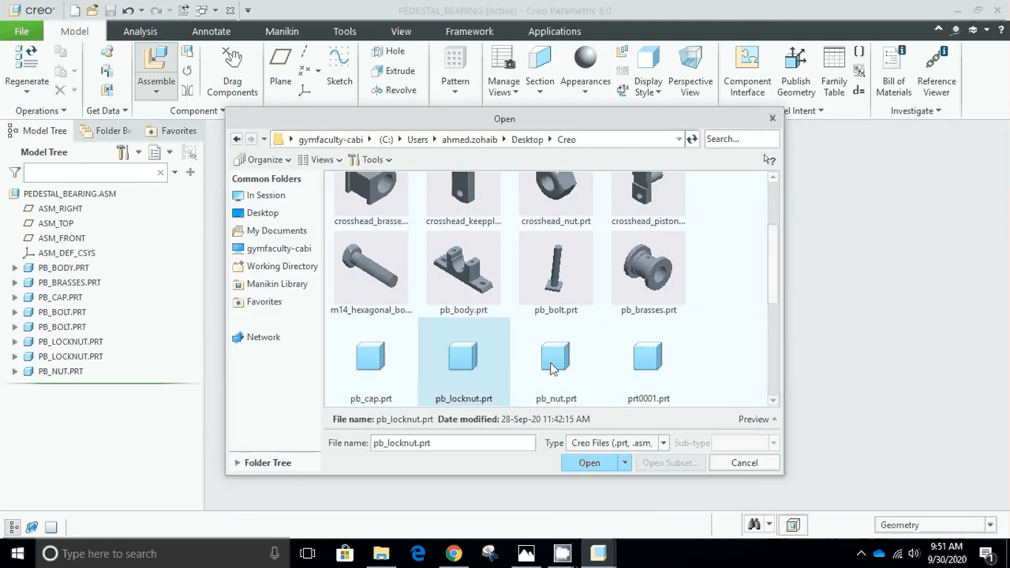
pyautogui.click(551, 365)
pyautogui.click(588, 463)
# Make the second nut's hole coincident with the far bolt's shank and raise the nut above the bolt.
pyautogui.scroll(-10, 669, 379)
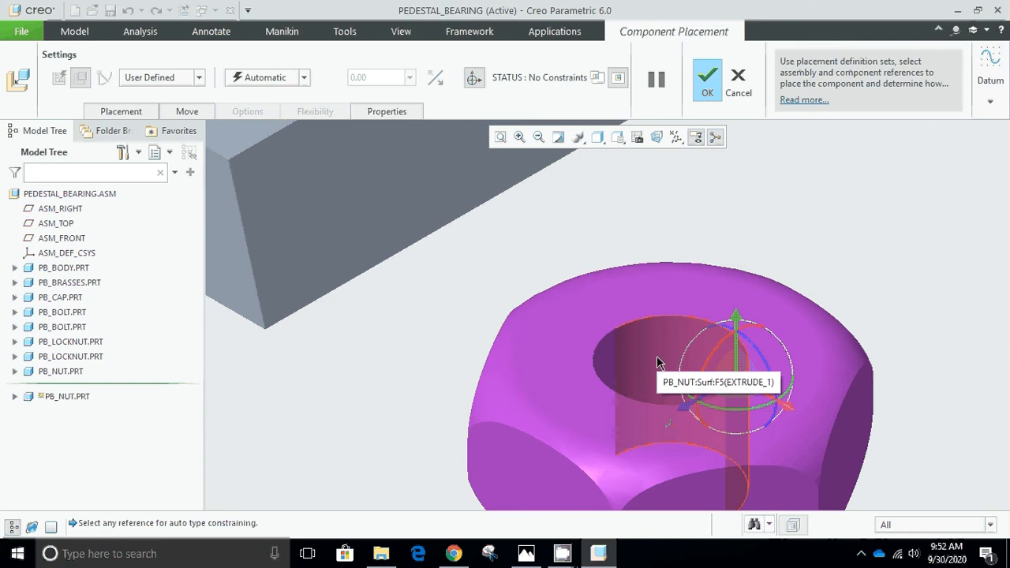
pyautogui.click(660, 362)
pyautogui.scroll(10, 659, 363)
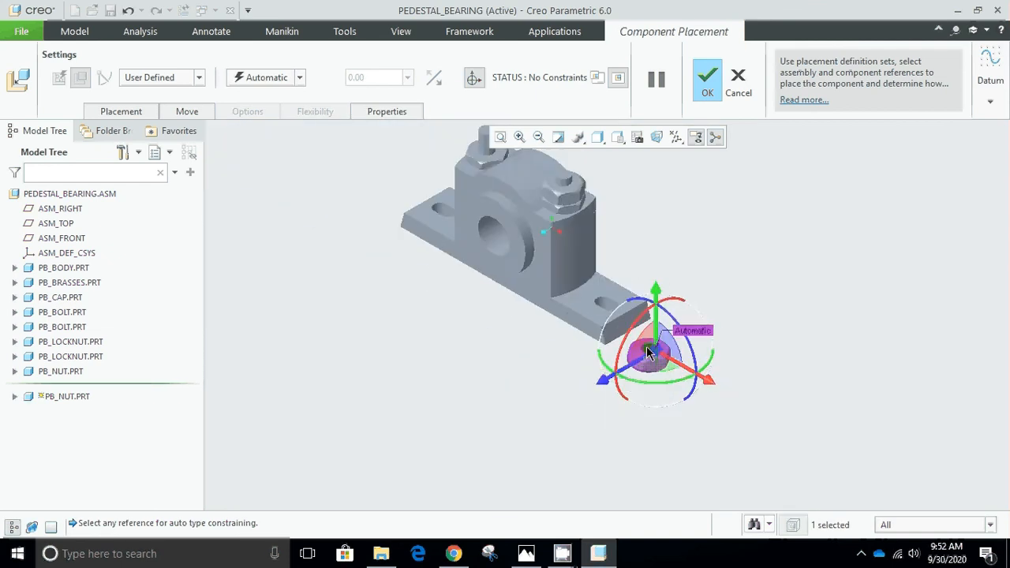
pyautogui.scroll(-8, 595, 276)
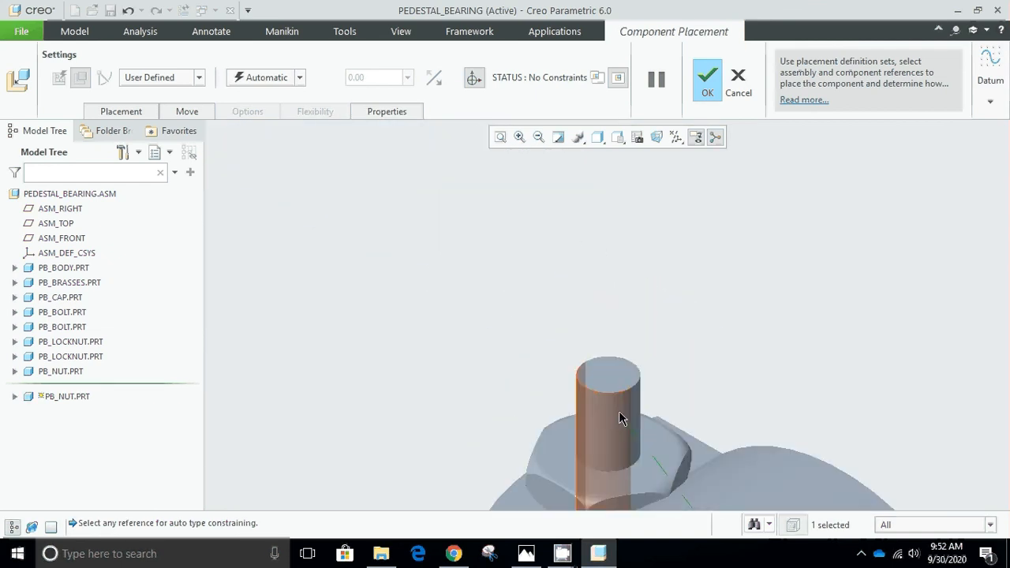
pyautogui.click(621, 416)
pyautogui.scroll(5, 661, 366)
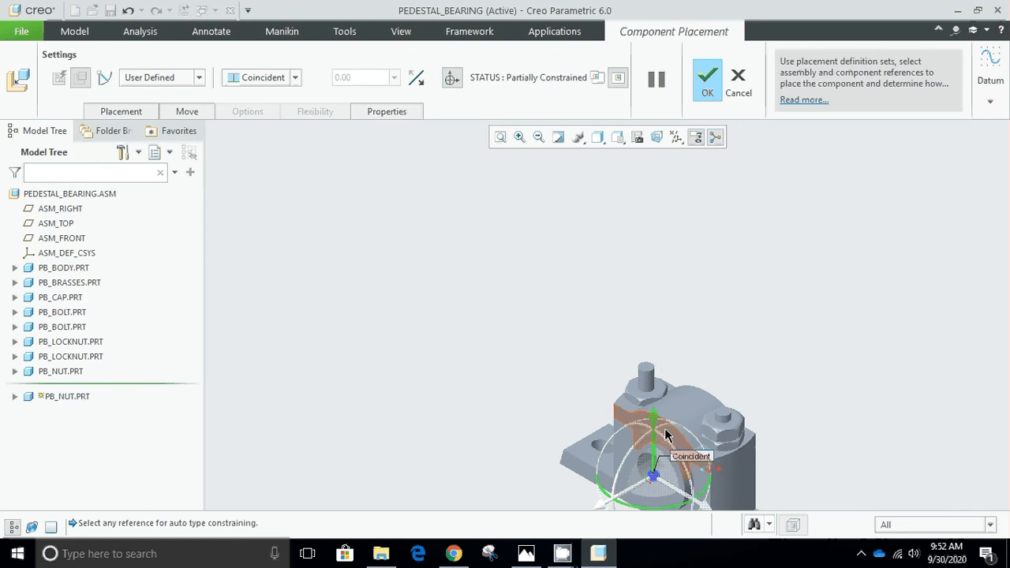
pyautogui.moveTo(654, 429); pyautogui.dragTo(654, 246)
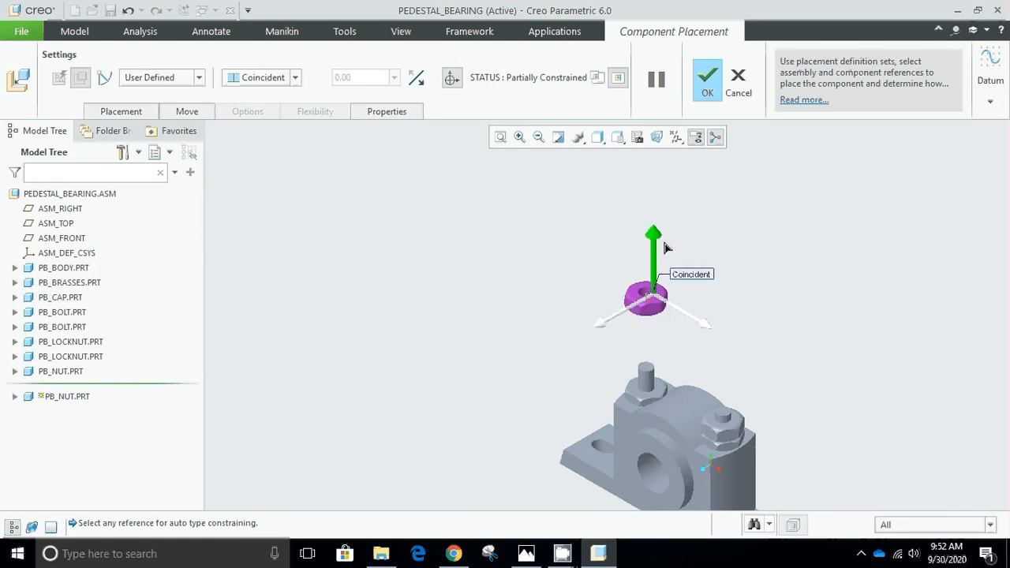
# Constrain the second nut's underside to the far lock nut's flat top face at distance 0 and accept the placement.
pyautogui.scroll(-3, 656, 362)
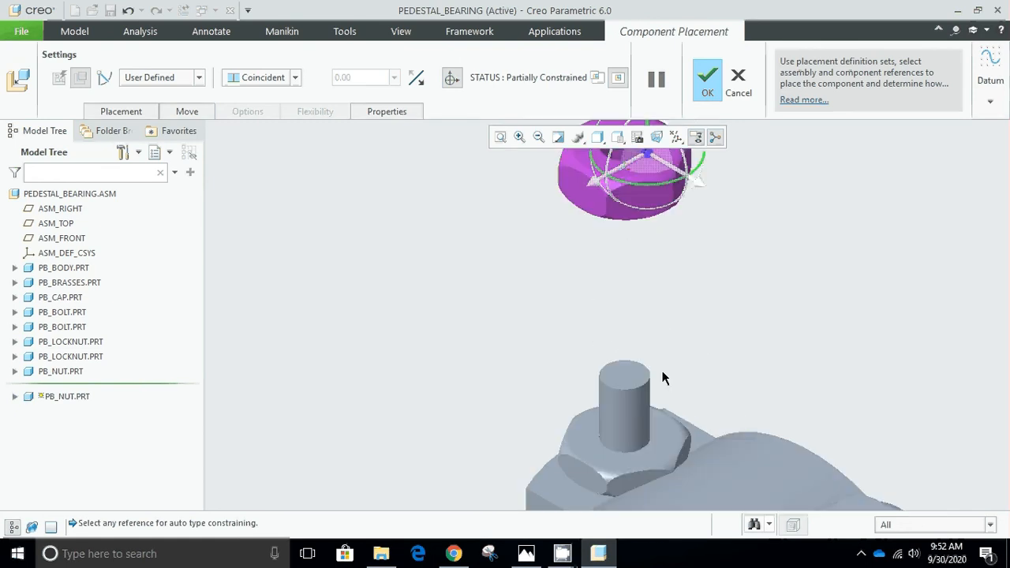
pyautogui.click(667, 434)
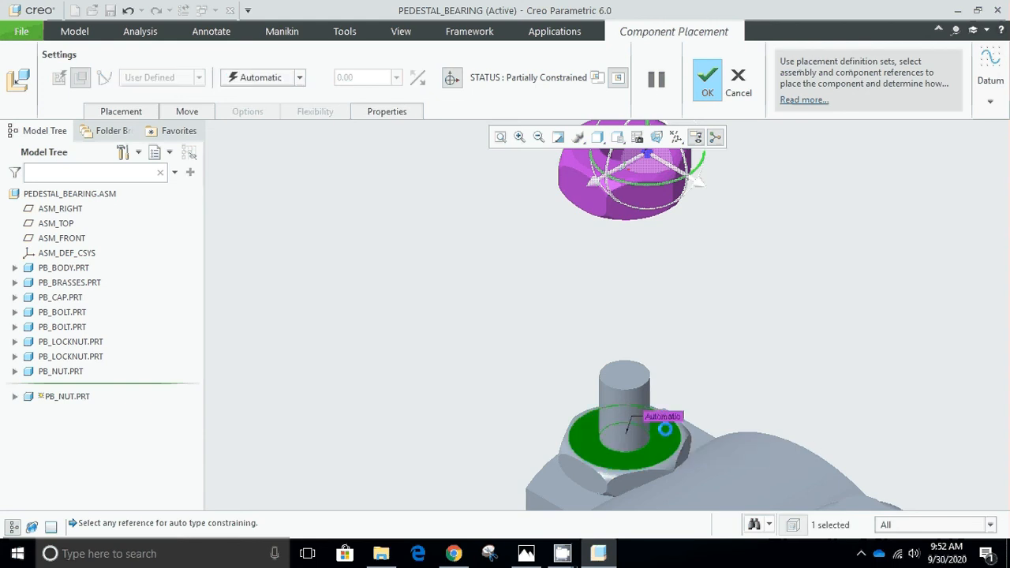
pyautogui.moveTo(706, 286); pyautogui.dragTo(787, 236, button='middle')
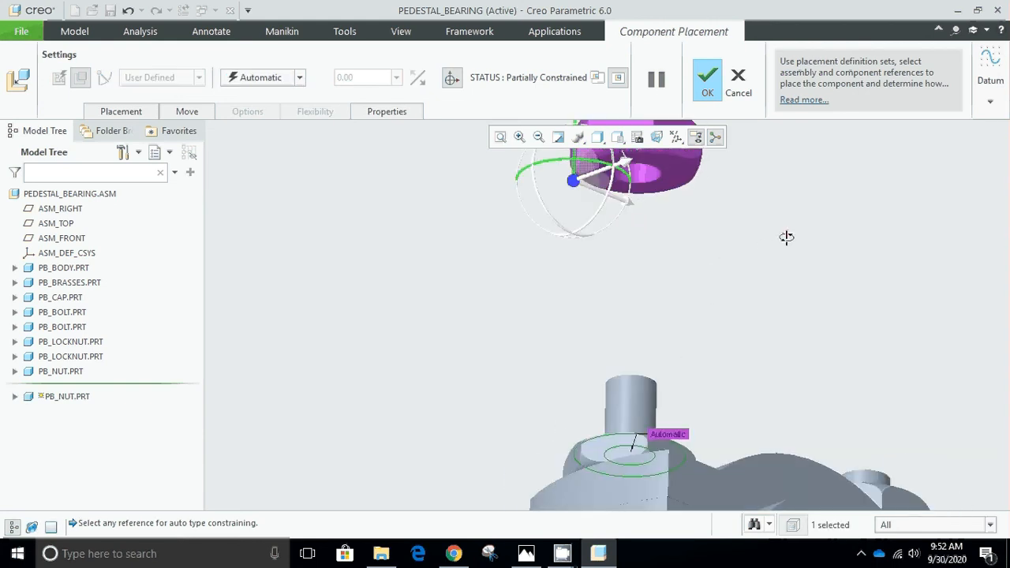
pyautogui.click(635, 176)
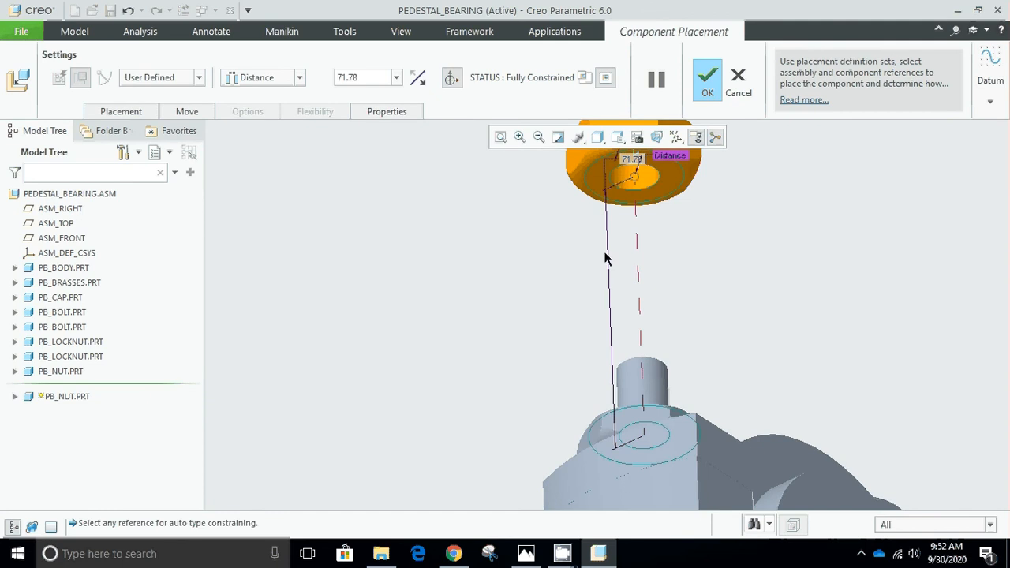
pyautogui.click(350, 78)
pyautogui.write('0')
pyautogui.press('Return')
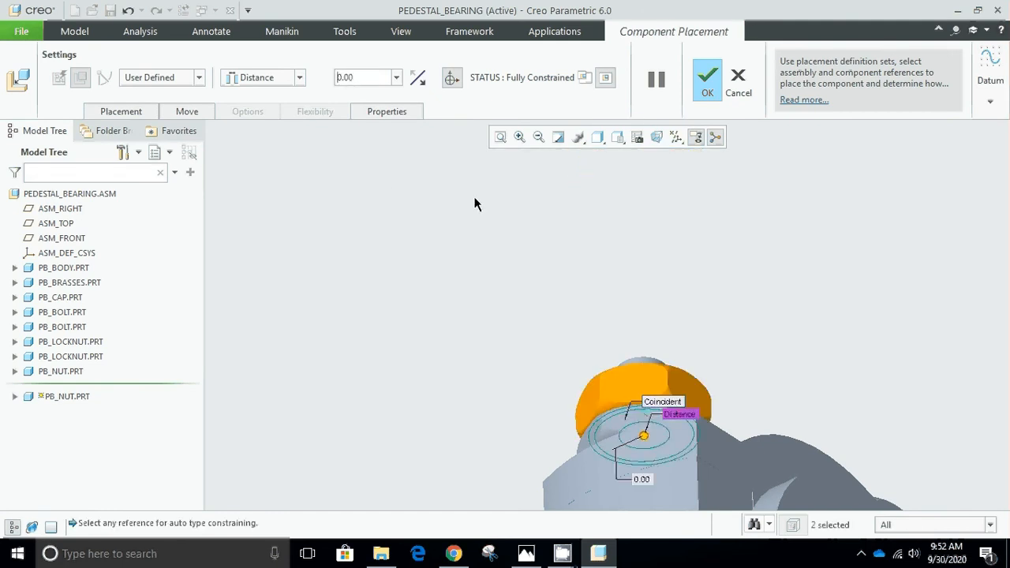
pyautogui.click(710, 83)
pyautogui.hotkey('ctrl', 'd')
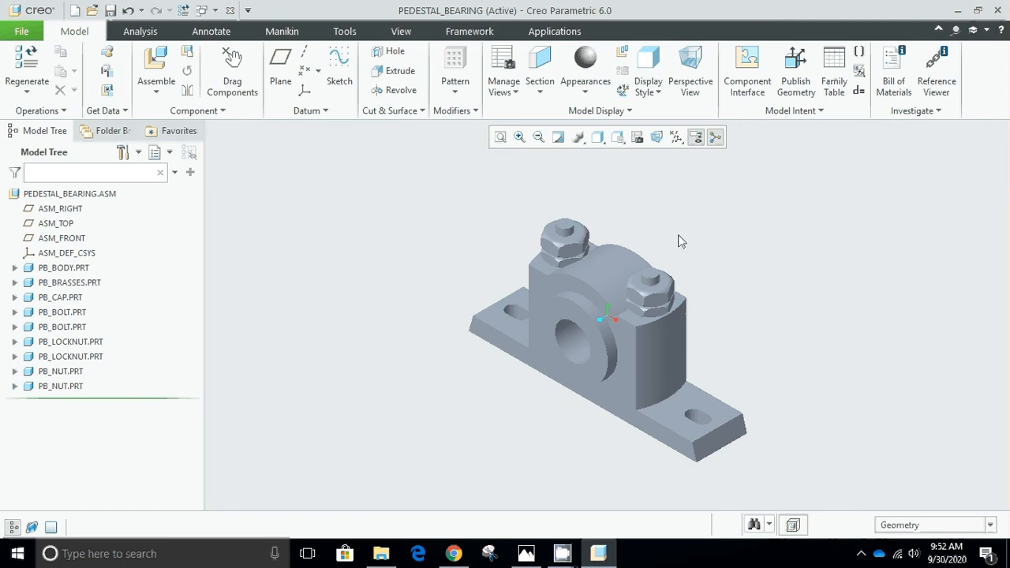
# Apply the ptc-metallic-blue appearance to the pedestal body, PB_BODY.PRT.
pyautogui.click(587, 95)
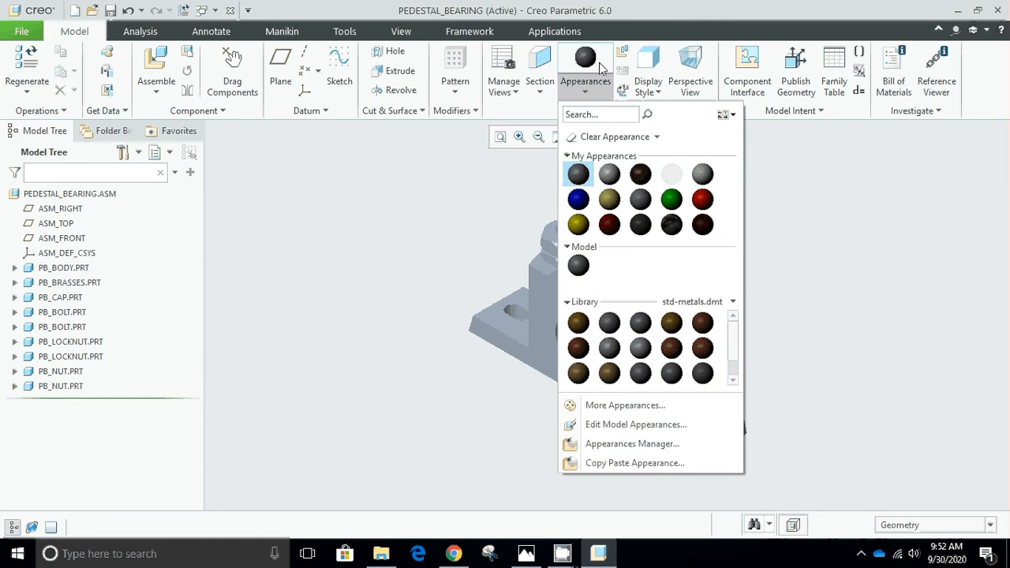
pyautogui.click(584, 202)
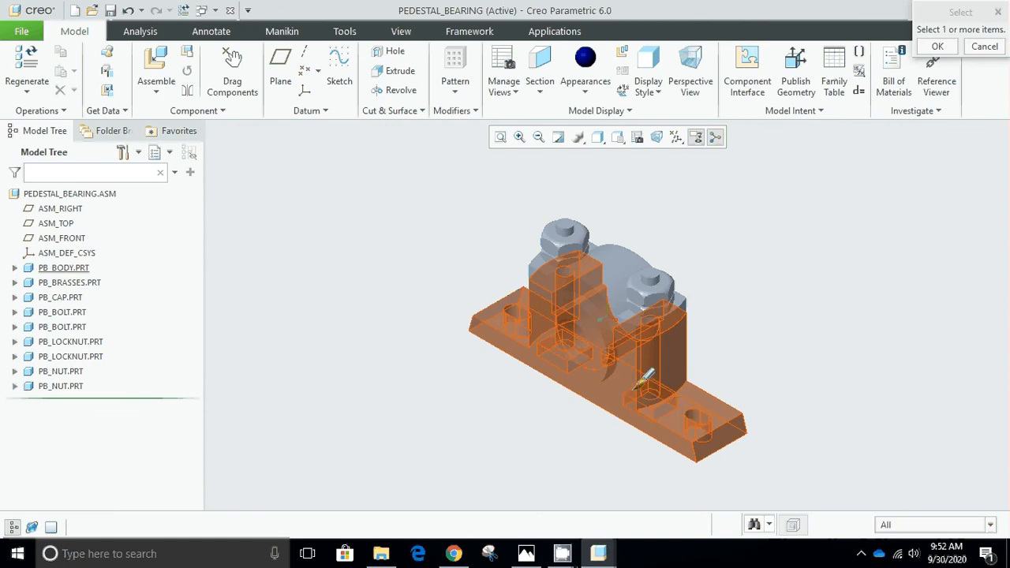
pyautogui.click(600, 91)
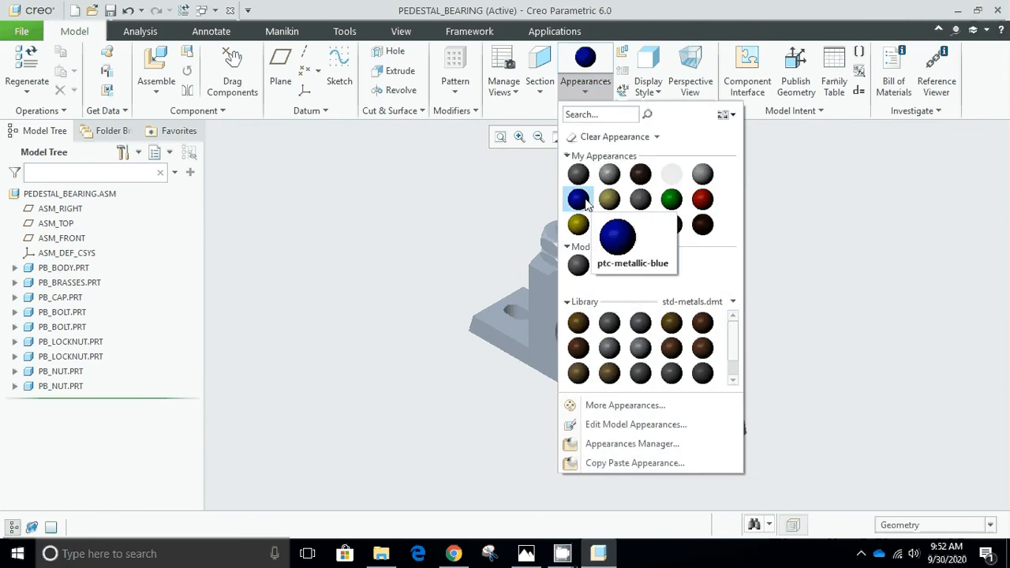
pyautogui.click(586, 203)
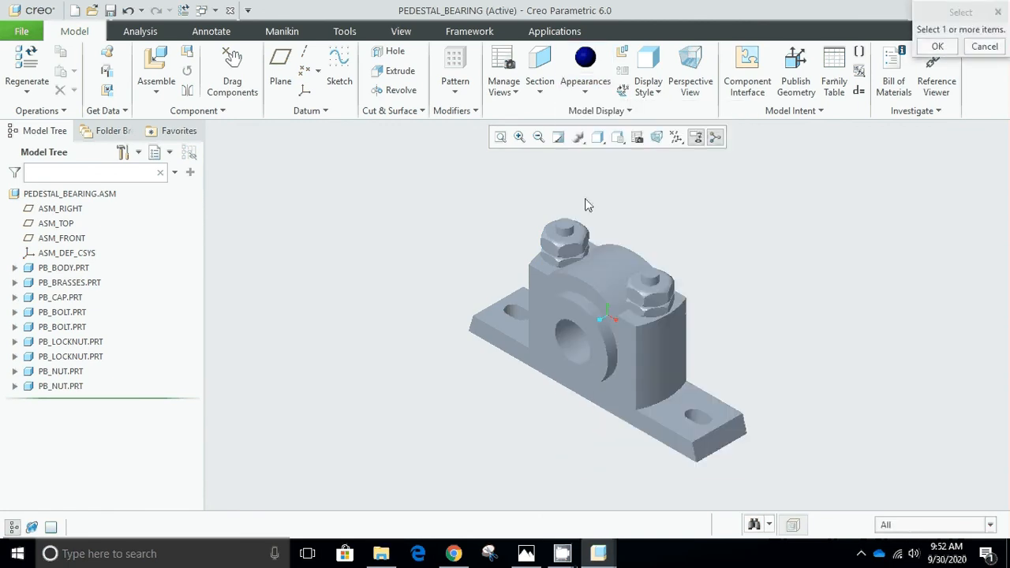
pyautogui.click(666, 372)
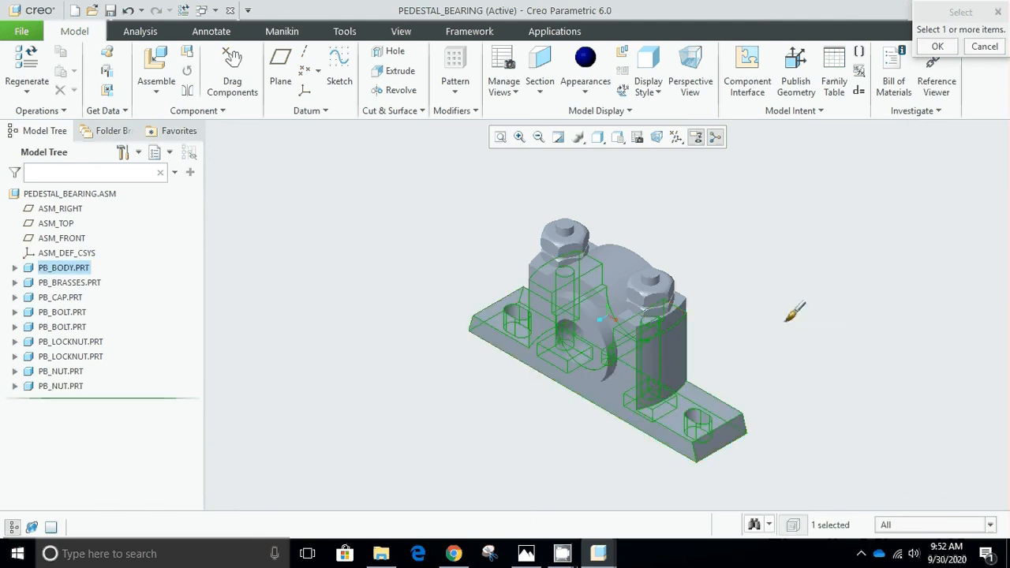
pyautogui.click(939, 48)
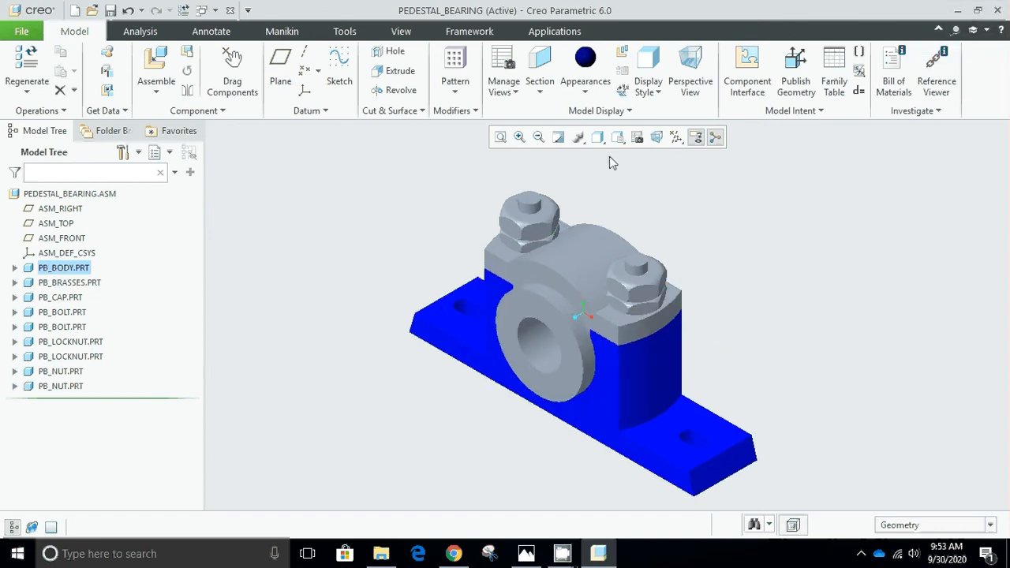
# Apply the yellow appearance from My Appearances to the cap, PB_CAP.PRT.
pyautogui.click(591, 94)
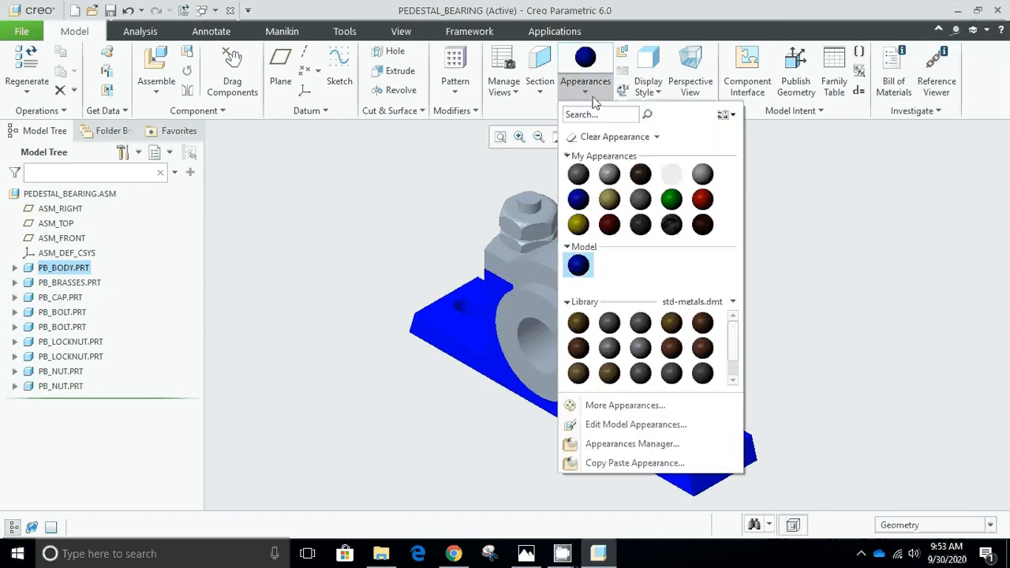
pyautogui.click(577, 226)
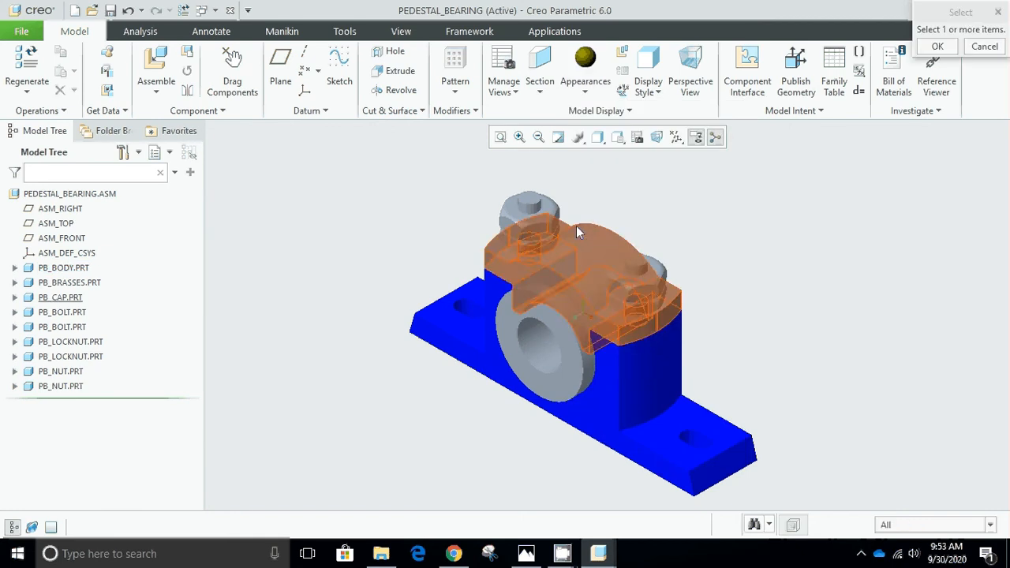
pyautogui.click(577, 226)
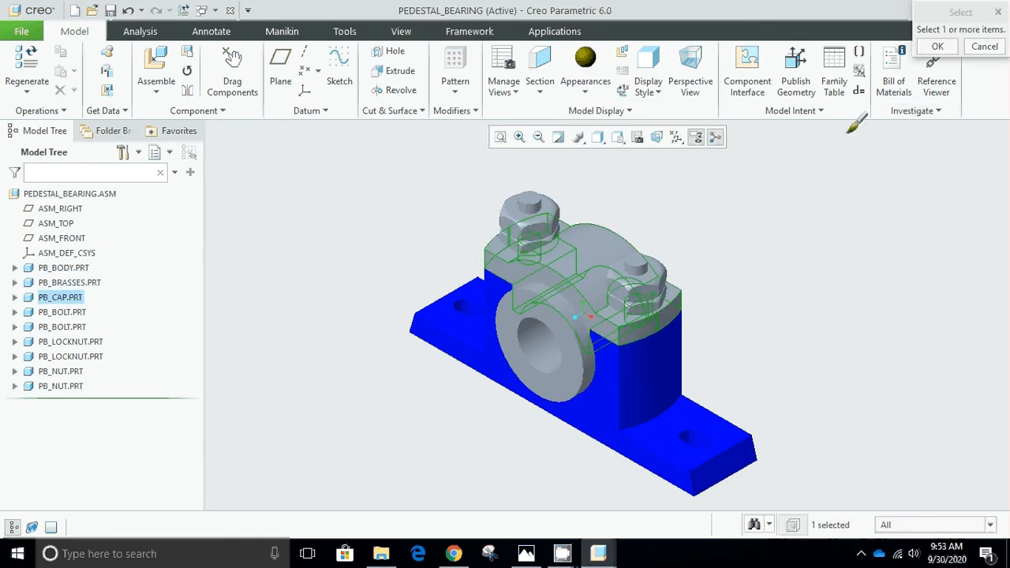
pyautogui.click(938, 47)
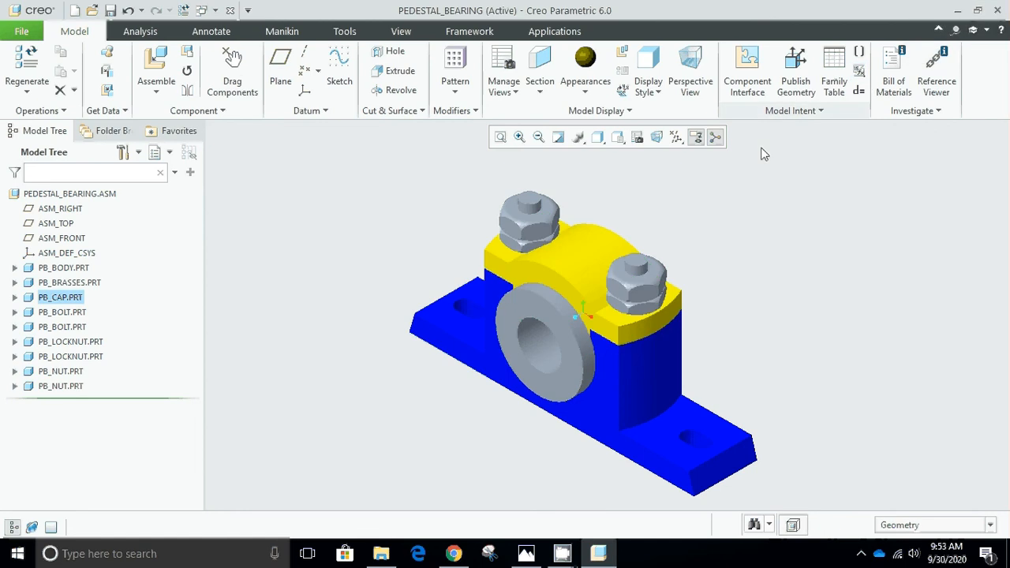
# Apply the dark red appearance from My Appearances to the brasses, PB_BRASSES.PRT.
pyautogui.click(589, 92)
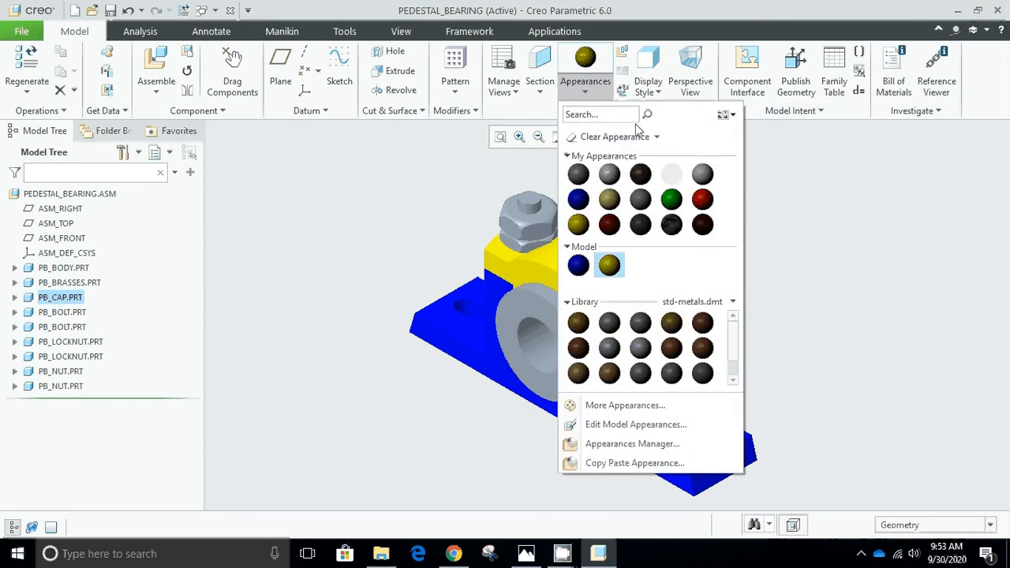
pyautogui.click(609, 225)
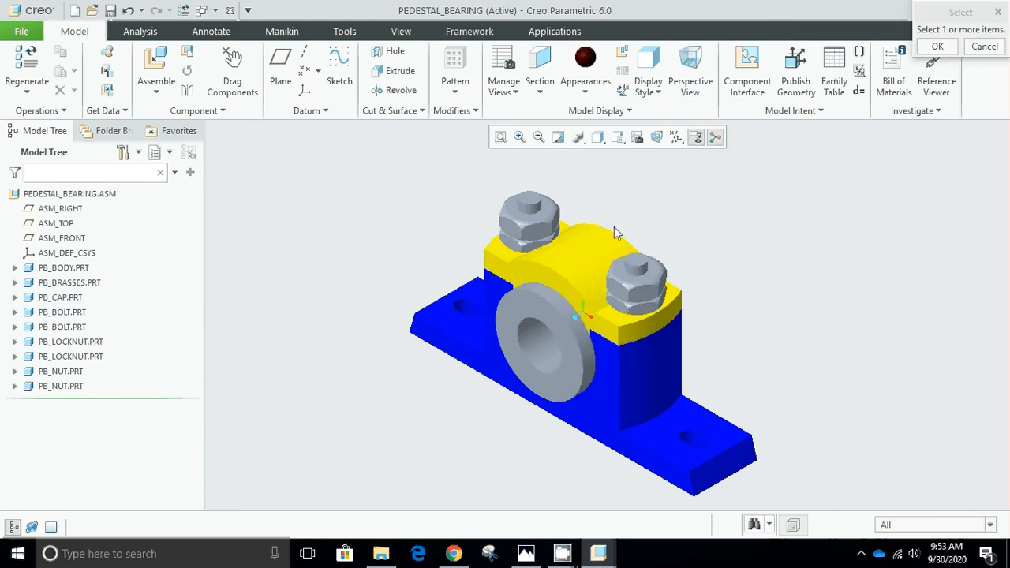
pyautogui.click(573, 307)
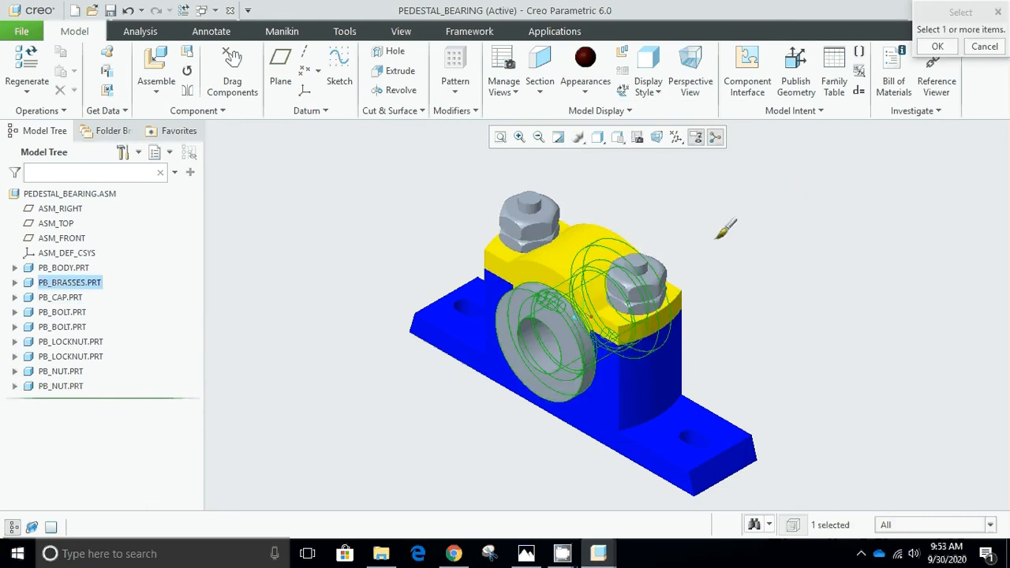
pyautogui.click(938, 46)
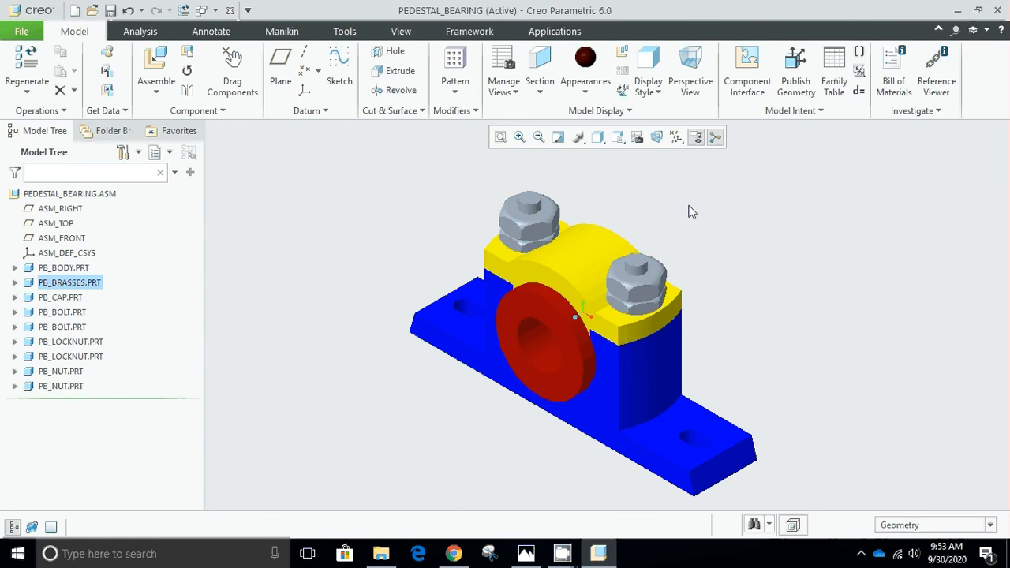
# Apply the green appearance from My Appearances to both PB_BOLT.PRT bolts.
pyautogui.click(597, 92)
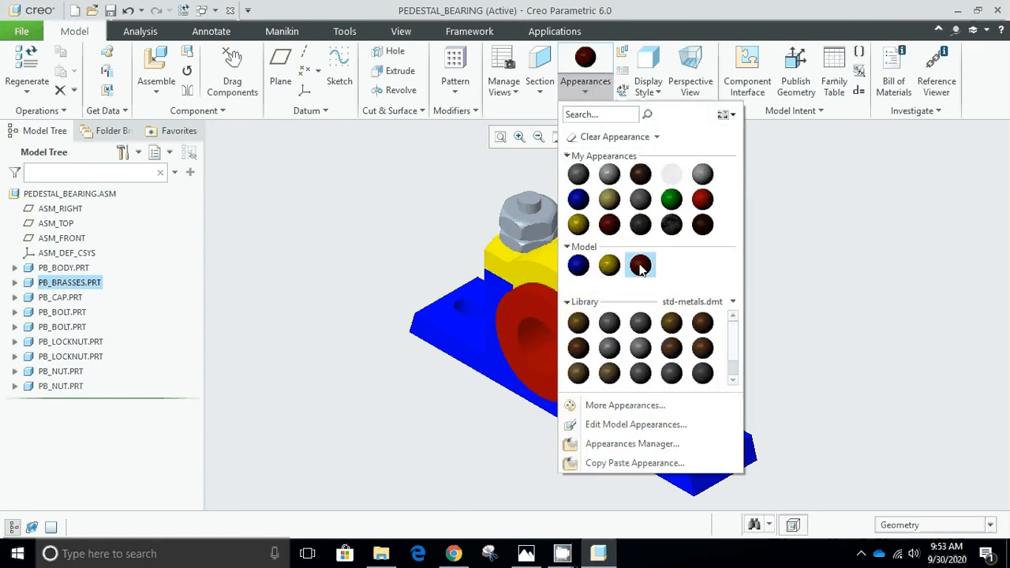
pyautogui.click(673, 199)
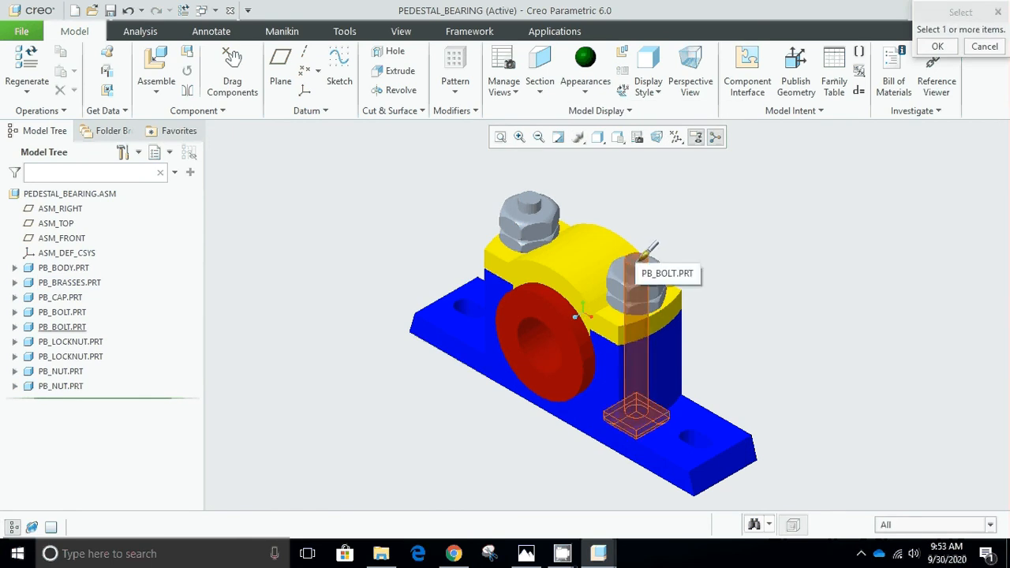
pyautogui.click(644, 256)
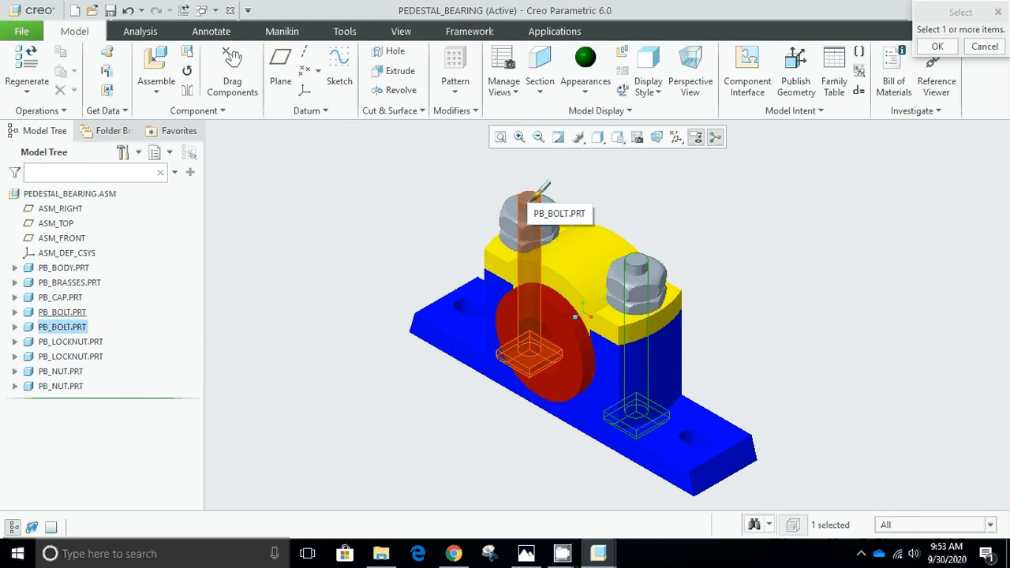
pyautogui.keyDown('ctrl'); pyautogui.click(536, 195); pyautogui.keyUp('ctrl')
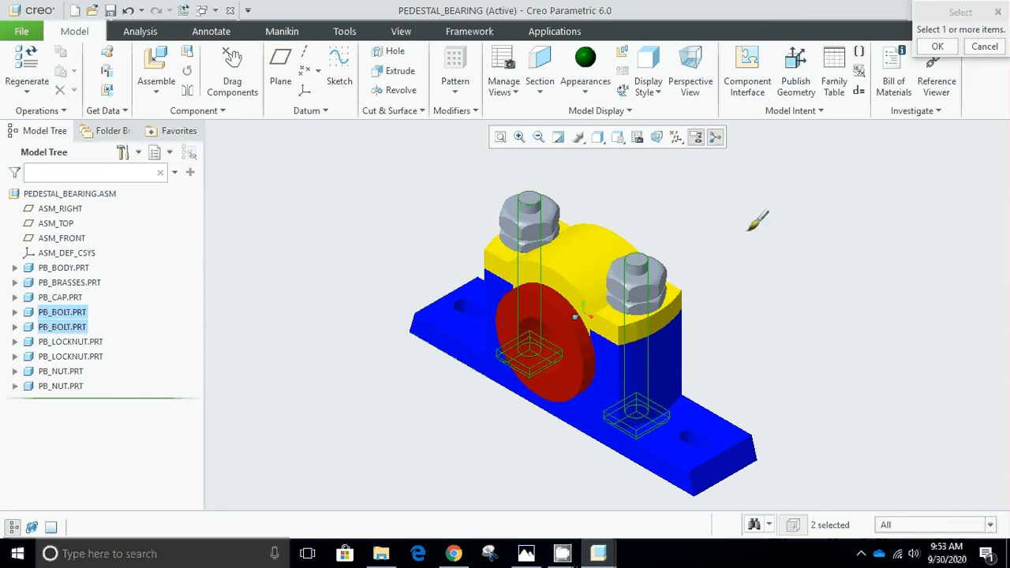
pyautogui.click(938, 47)
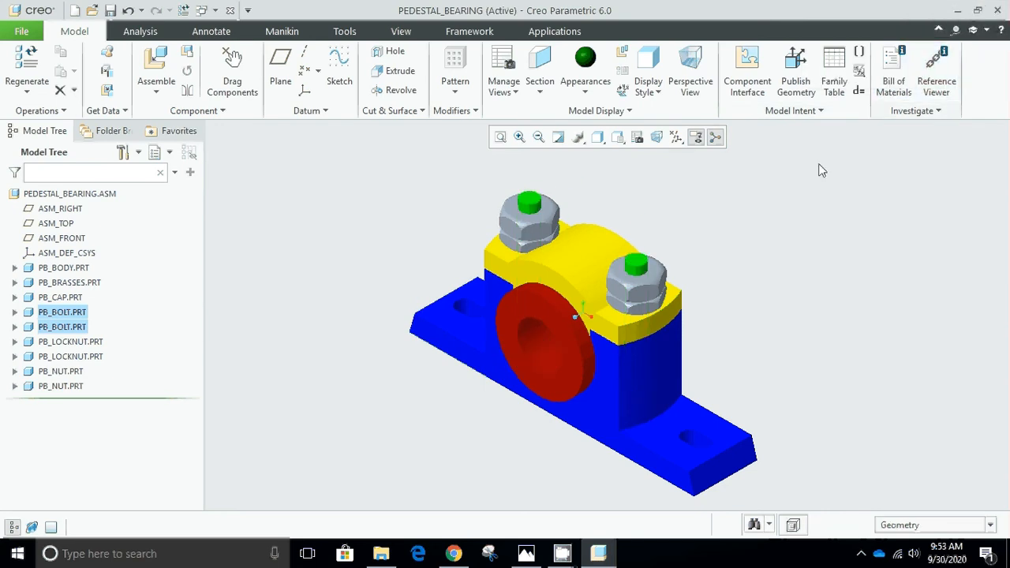
# Apply the ptc-std-bronze appearance from the std-metals library to both PB_LOCKNUT.PRT lock nuts.
pyautogui.click(585, 89)
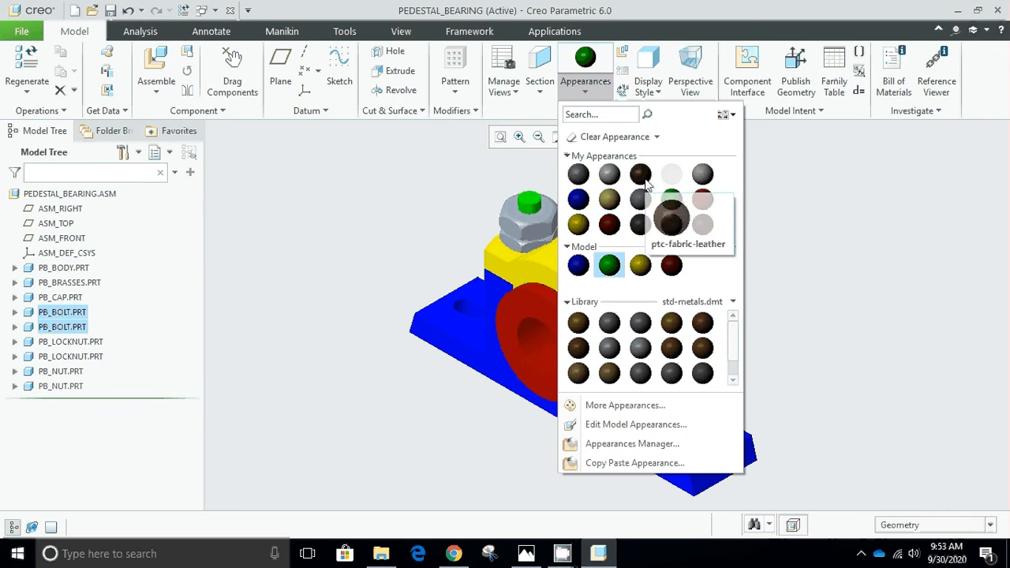
pyautogui.moveTo(708, 228)
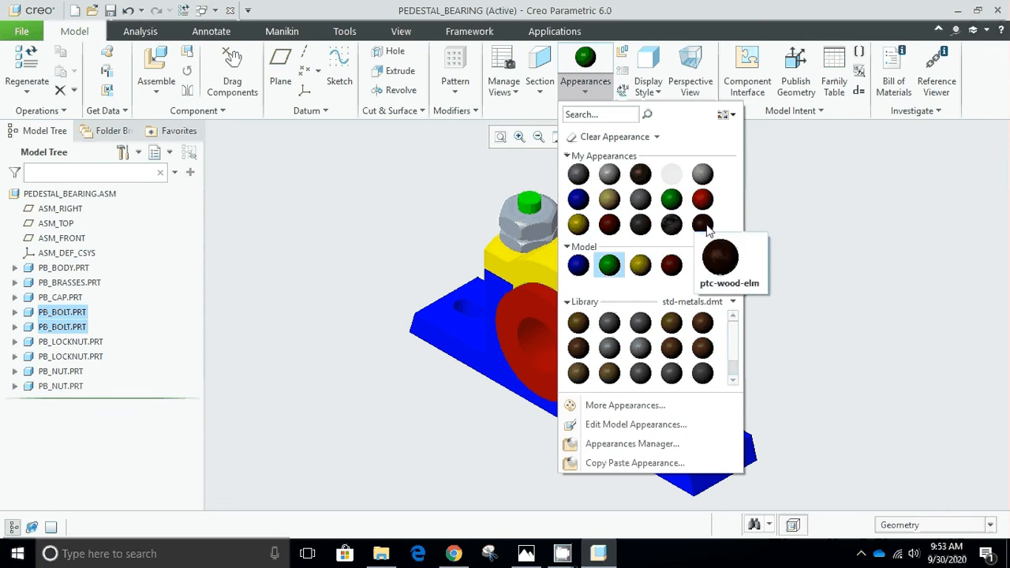
pyautogui.moveTo(711, 325)
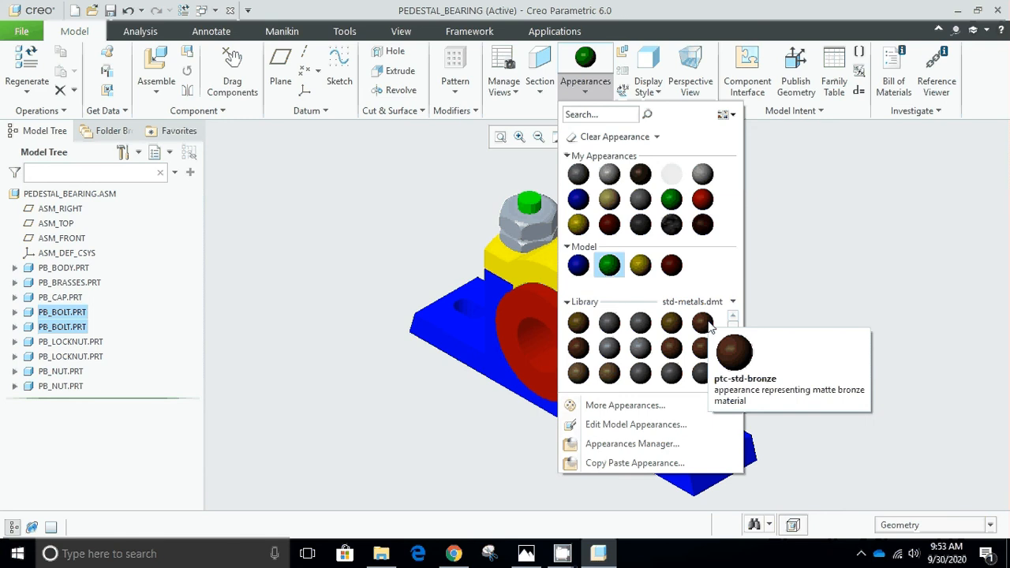
pyautogui.click(710, 325)
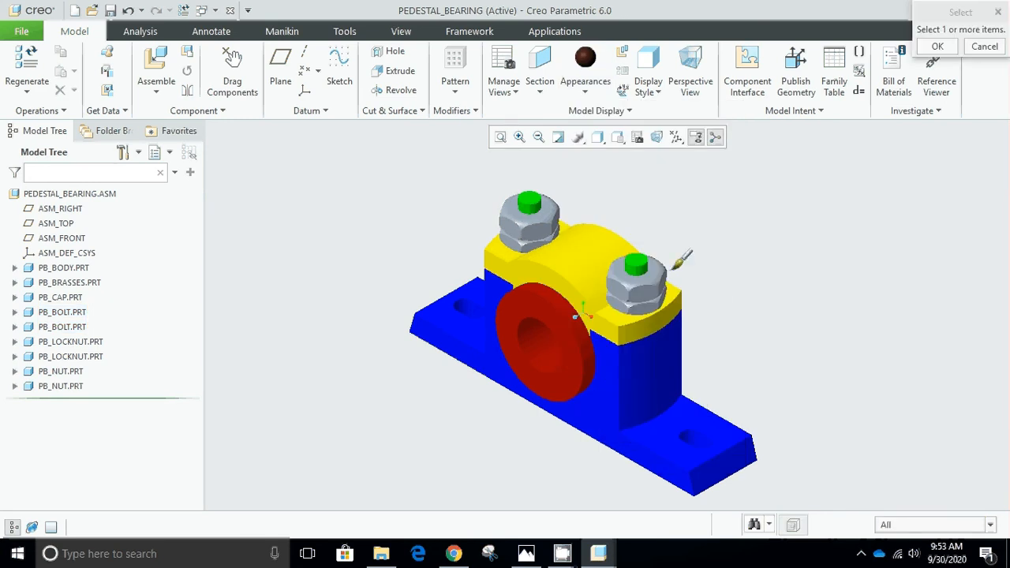
pyautogui.scroll(3, 683, 260)
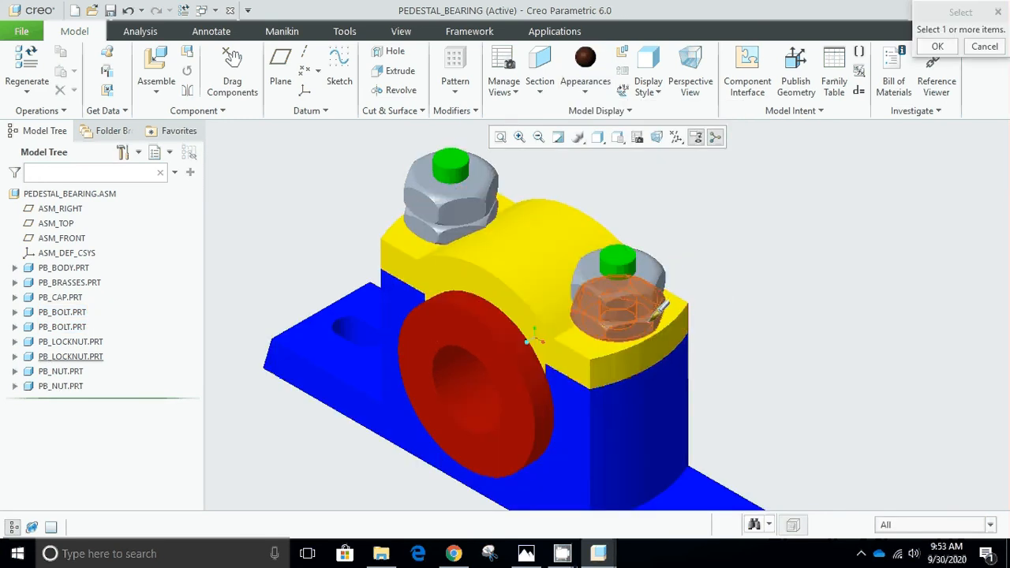
pyautogui.click(653, 314)
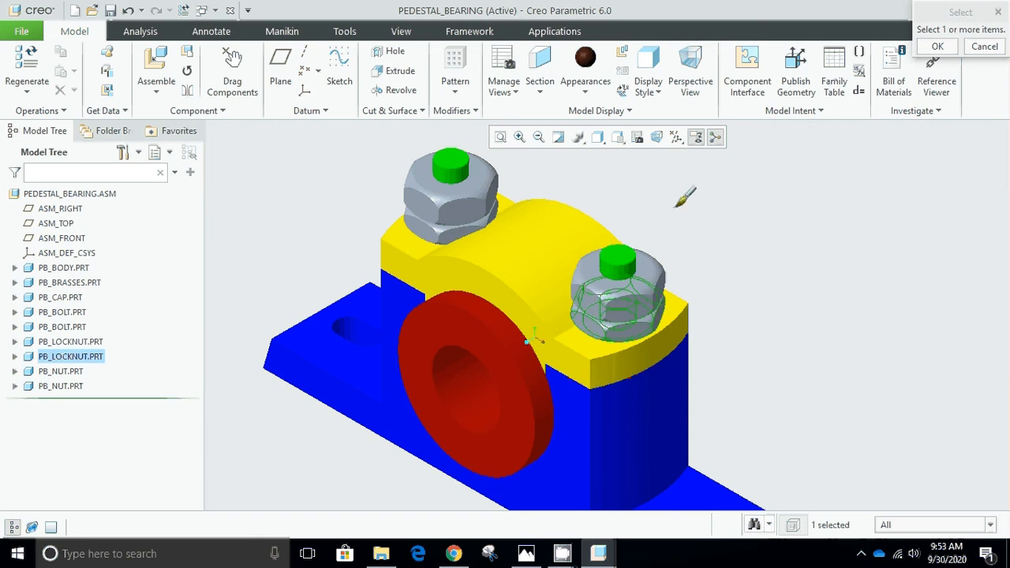
pyautogui.keyDown('ctrl'); pyautogui.click(474, 219); pyautogui.keyUp('ctrl')
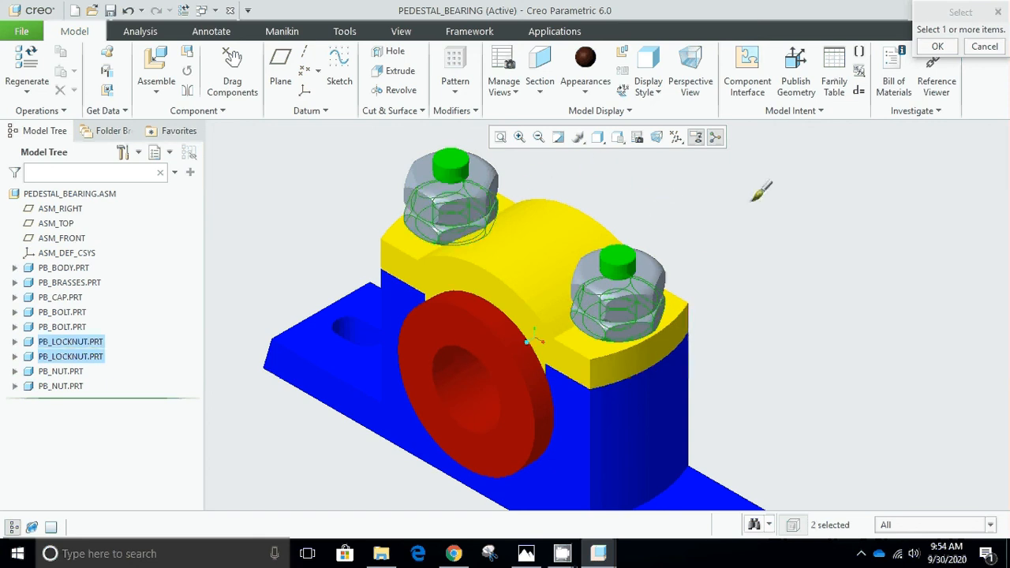
pyautogui.click(938, 47)
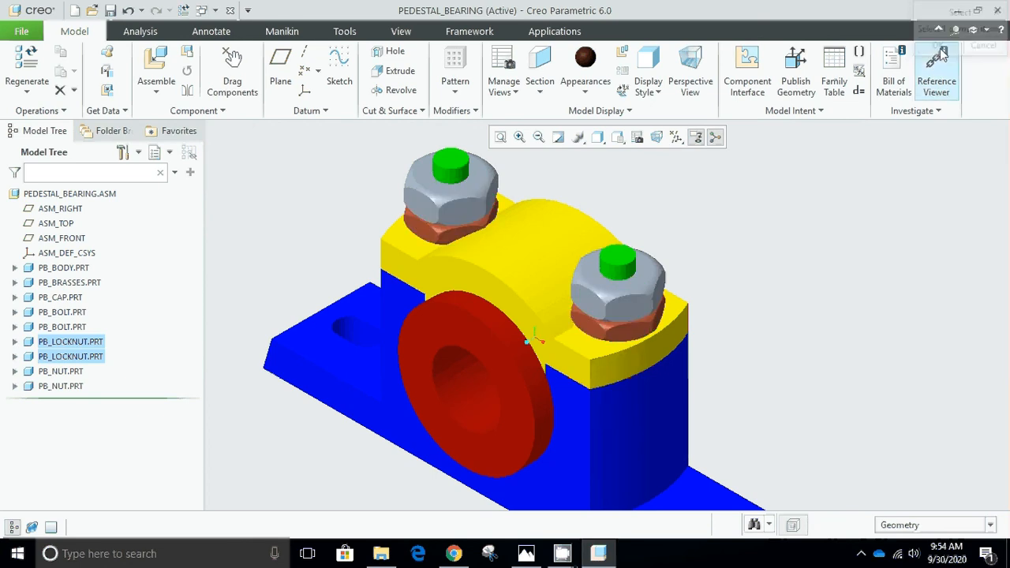
# Apply the fourth appearance in the first row of the std-metals library, a golden brown metal, to both PB_NUT.PRT nuts.
pyautogui.click(593, 91)
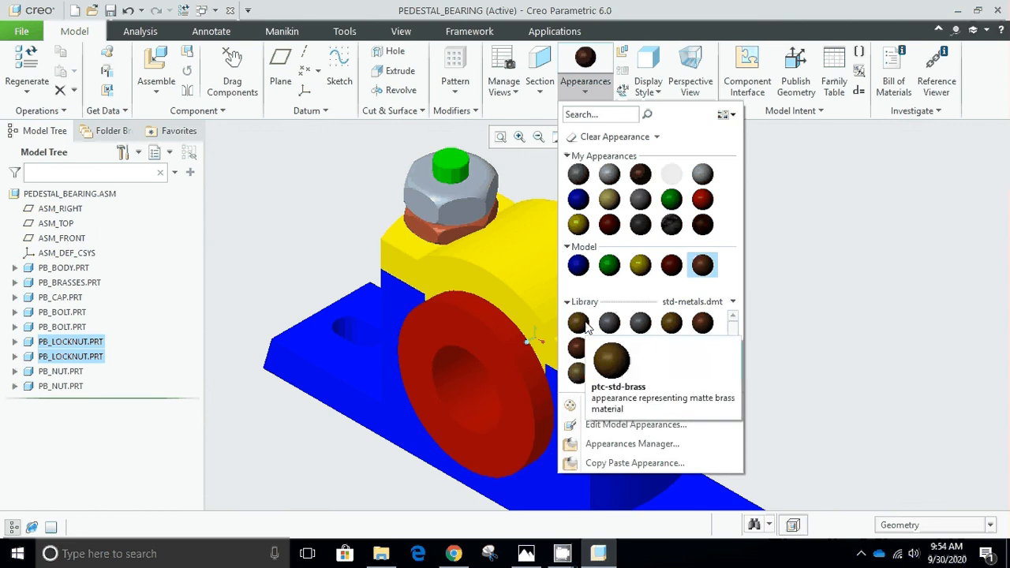
pyautogui.moveTo(609, 327)
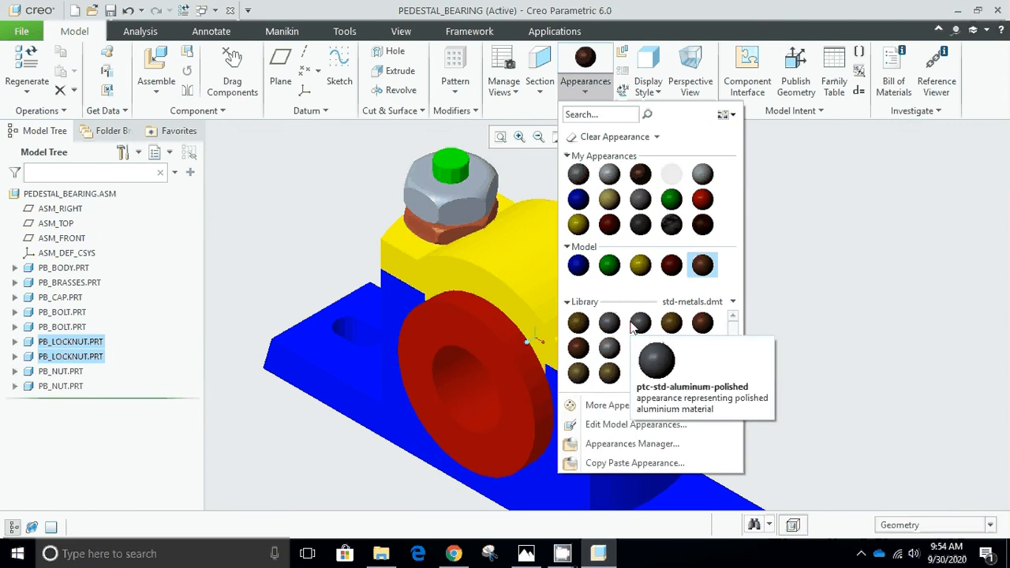
pyautogui.moveTo(672, 327)
pyautogui.moveTo(584, 353)
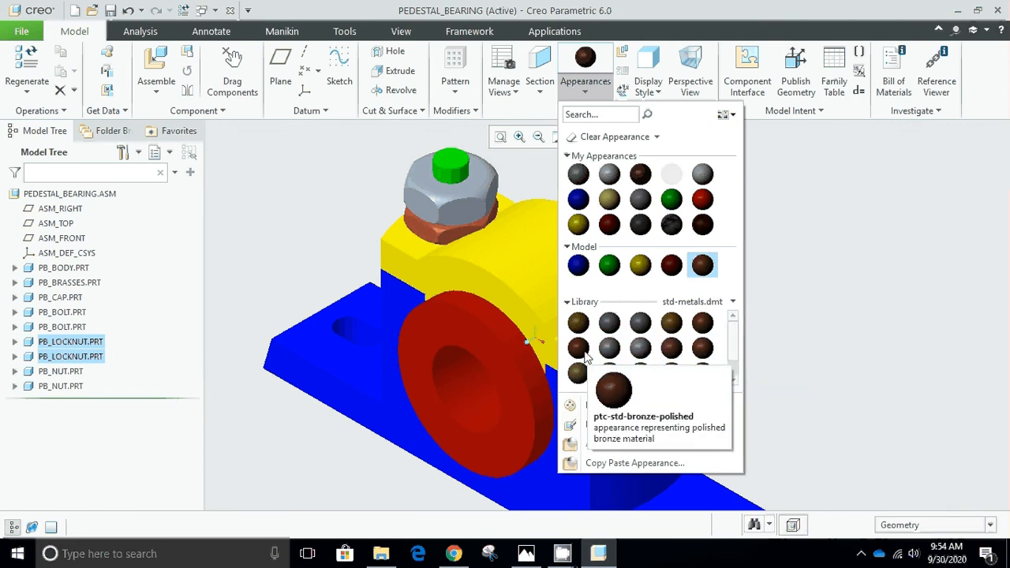
pyautogui.click(671, 323)
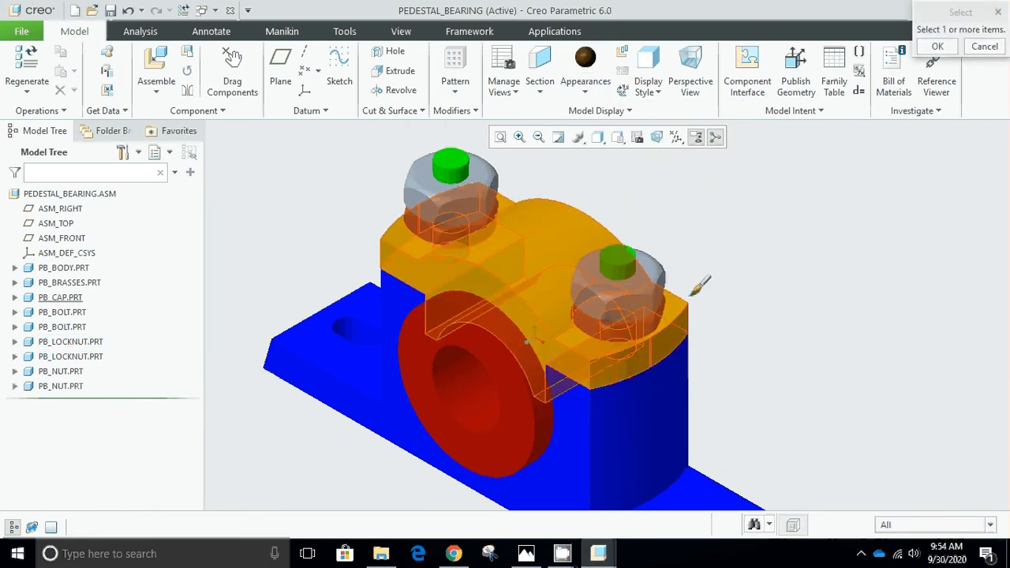
pyautogui.click(664, 267)
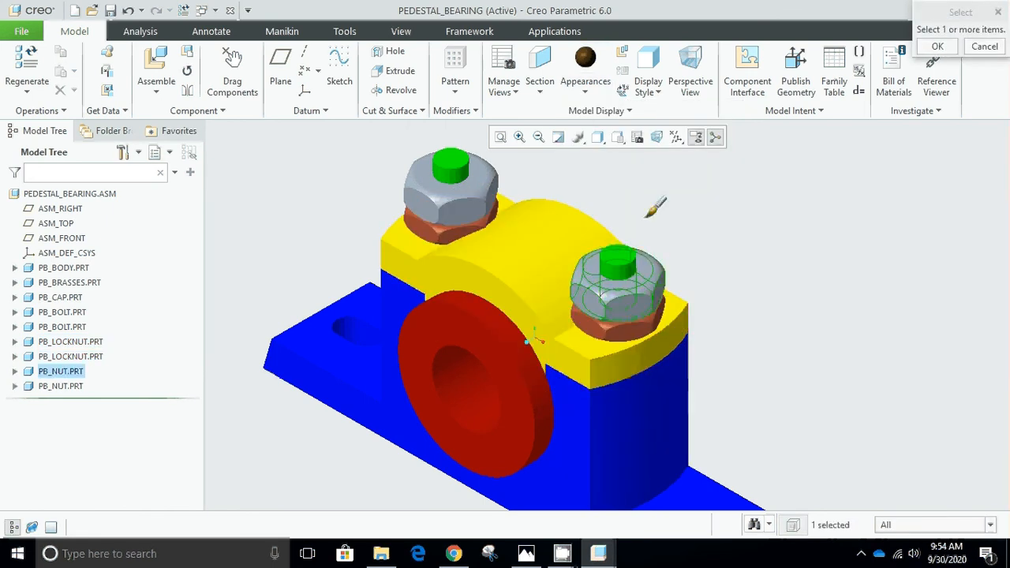
pyautogui.keyDown('ctrl'); pyautogui.click(489, 161); pyautogui.keyUp('ctrl')
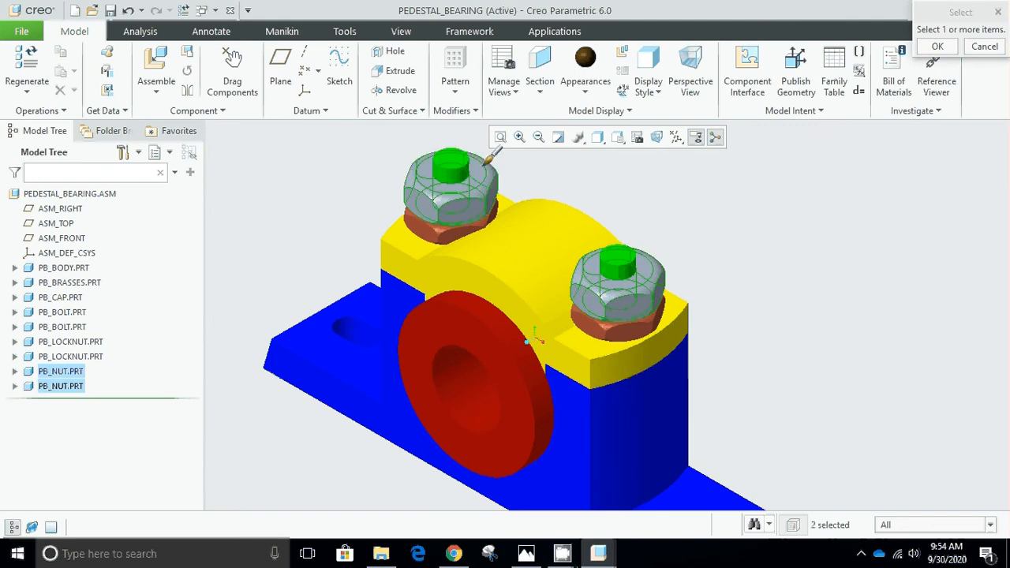
pyautogui.click(938, 47)
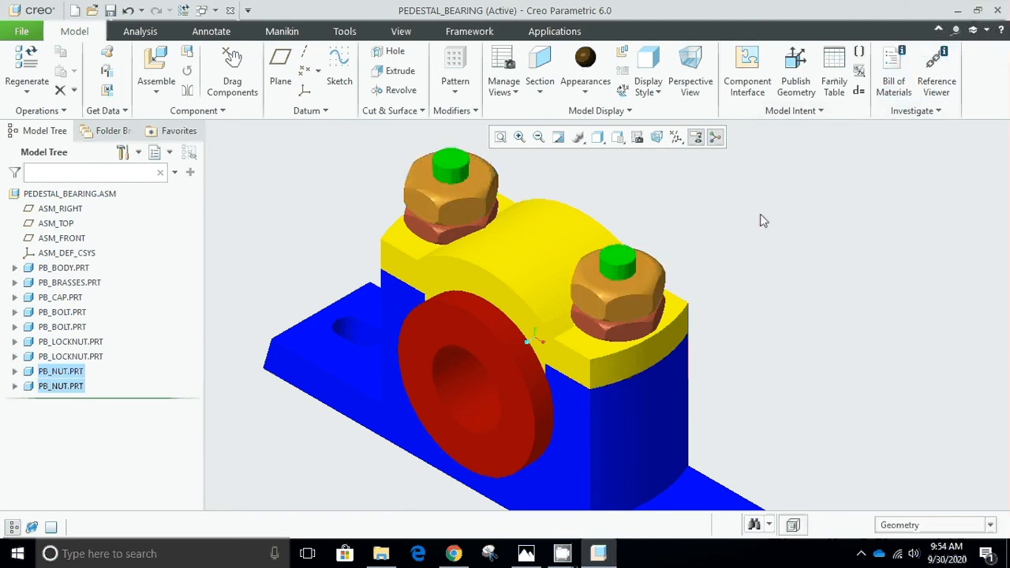
# View the whole assembly in its default exploded state, then return it to the unexploded state.
pyautogui.scroll(-5, 763, 221)
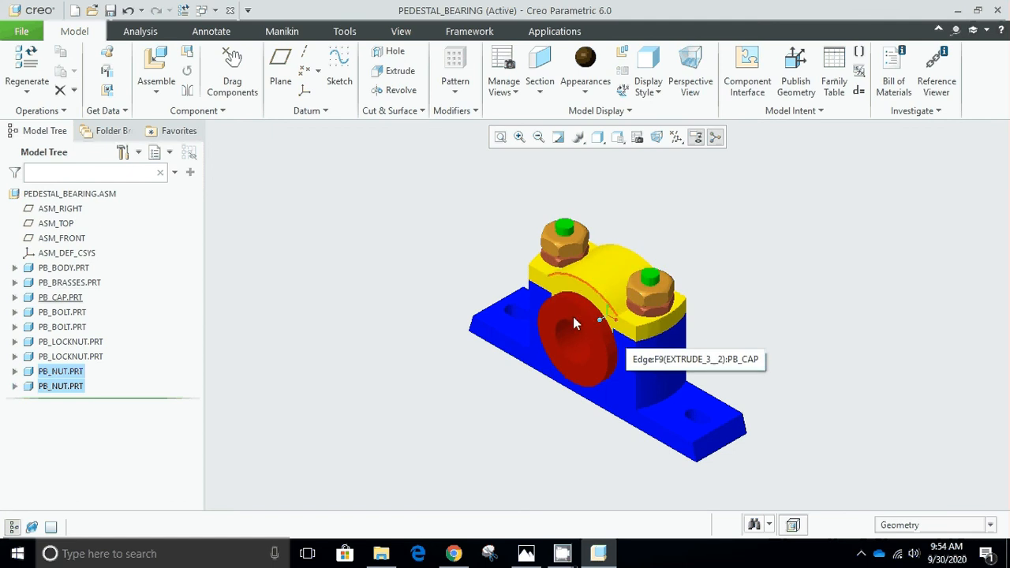
pyautogui.click(624, 52)
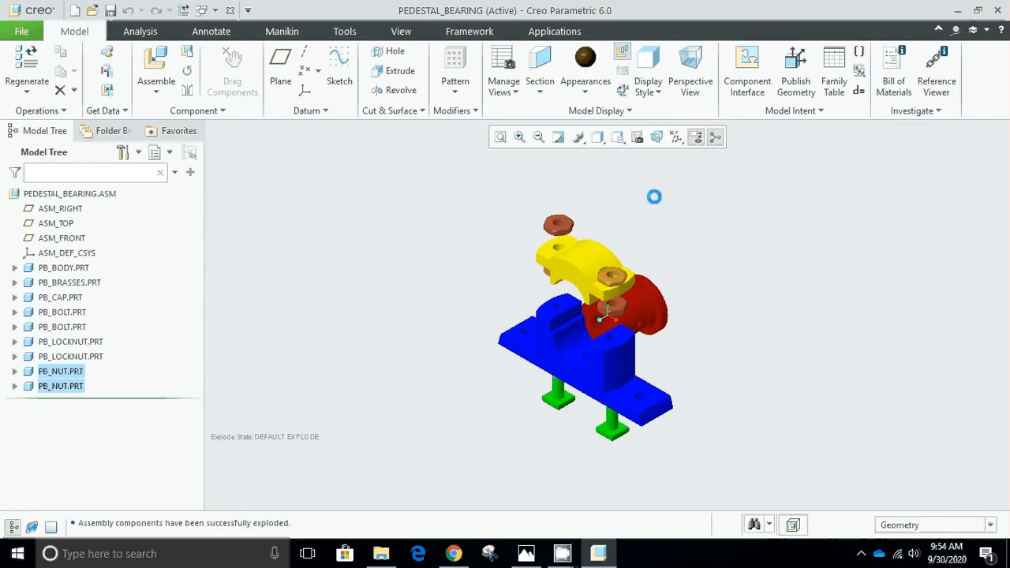
pyautogui.scroll(3, 636, 330)
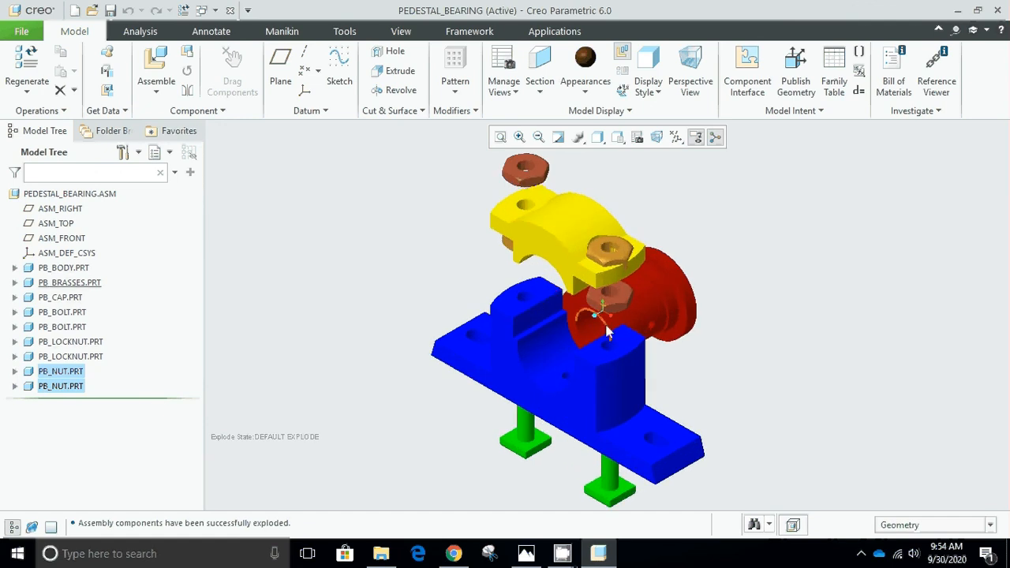
pyautogui.click(624, 55)
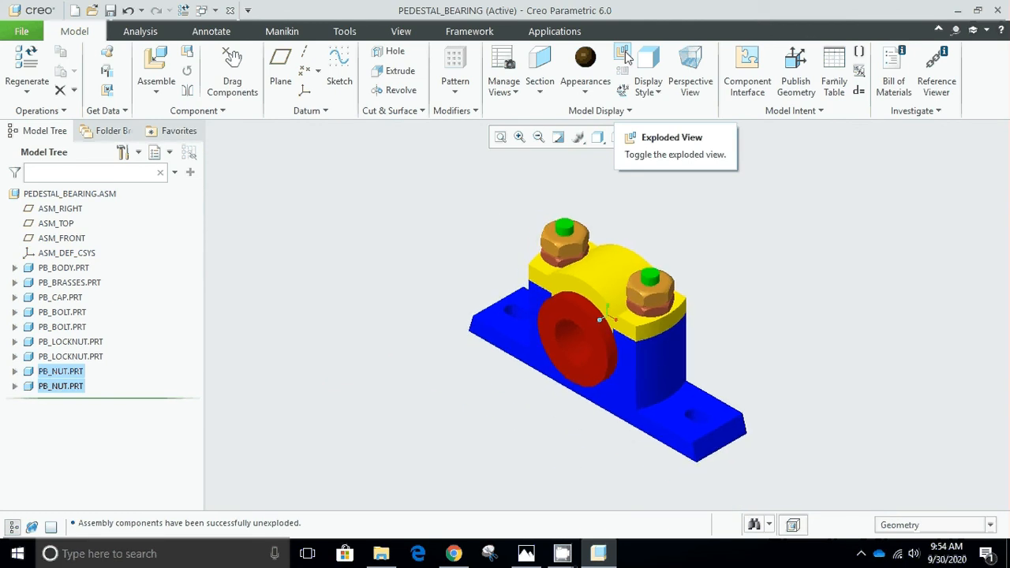
# Edit the exploded positions: raise the lock nut by about 64 and the nut by about 72 above the cap's far hole.
pyautogui.click(624, 91)
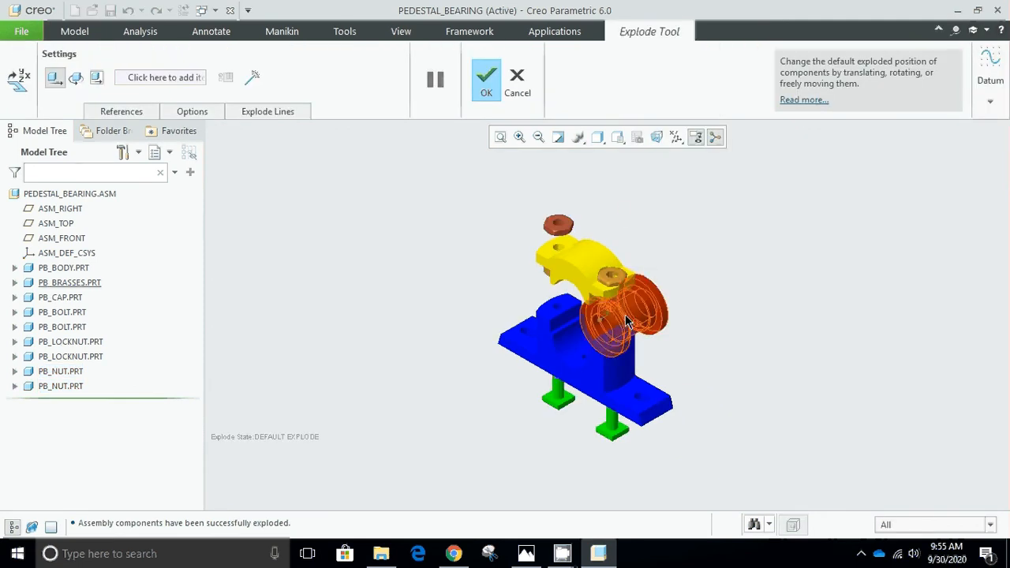
pyautogui.click(584, 259)
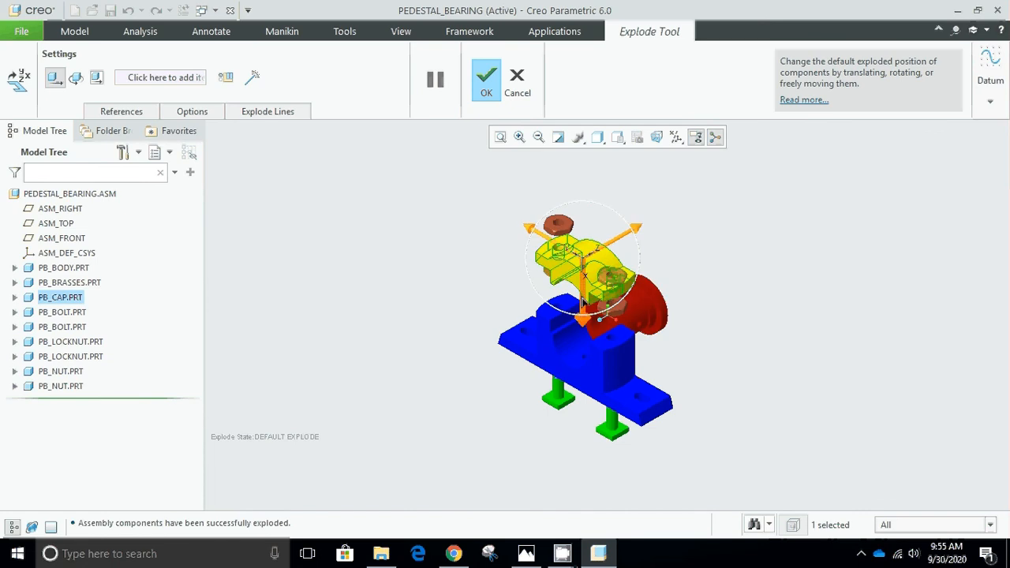
pyautogui.moveTo(584, 305)
pyautogui.mouseDown()
pyautogui.moveTo(585, 319)
pyautogui.moveTo(588, 304)
pyautogui.mouseUp()
pyautogui.click(579, 226)
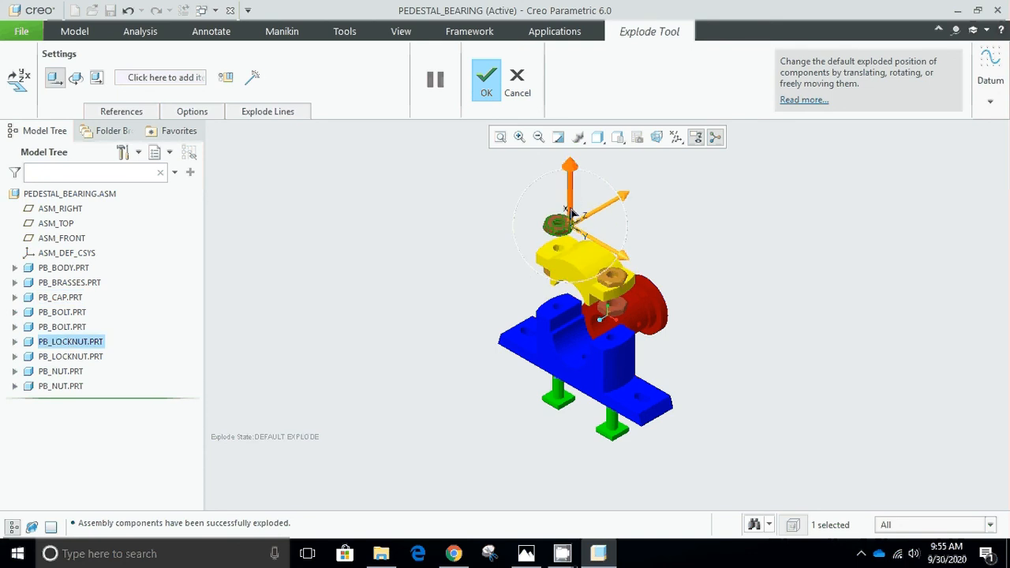
pyautogui.moveTo(573, 214); pyautogui.dragTo(569, 160)
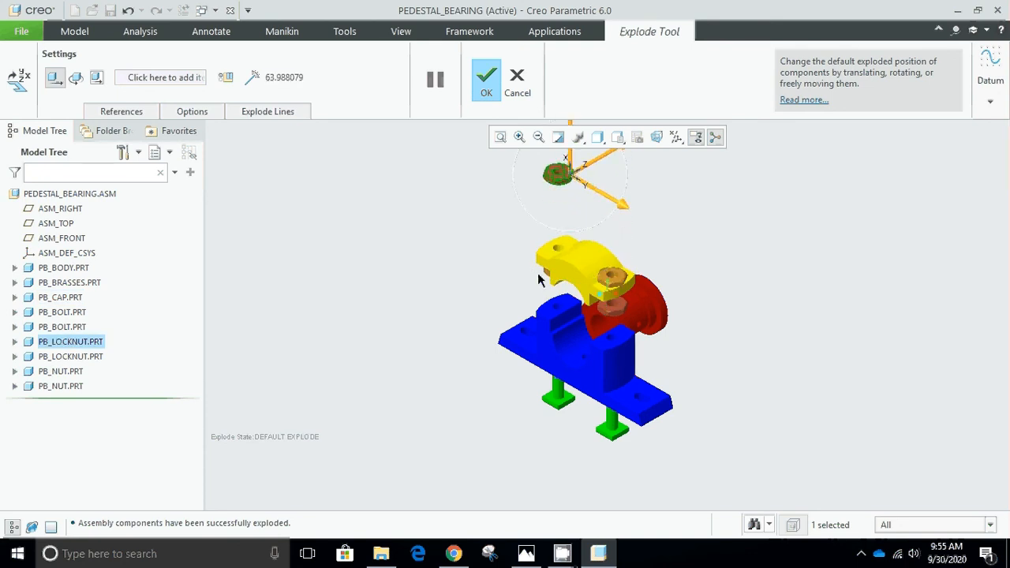
pyautogui.click(546, 272)
pyautogui.moveTo(546, 244); pyautogui.dragTo(546, 189)
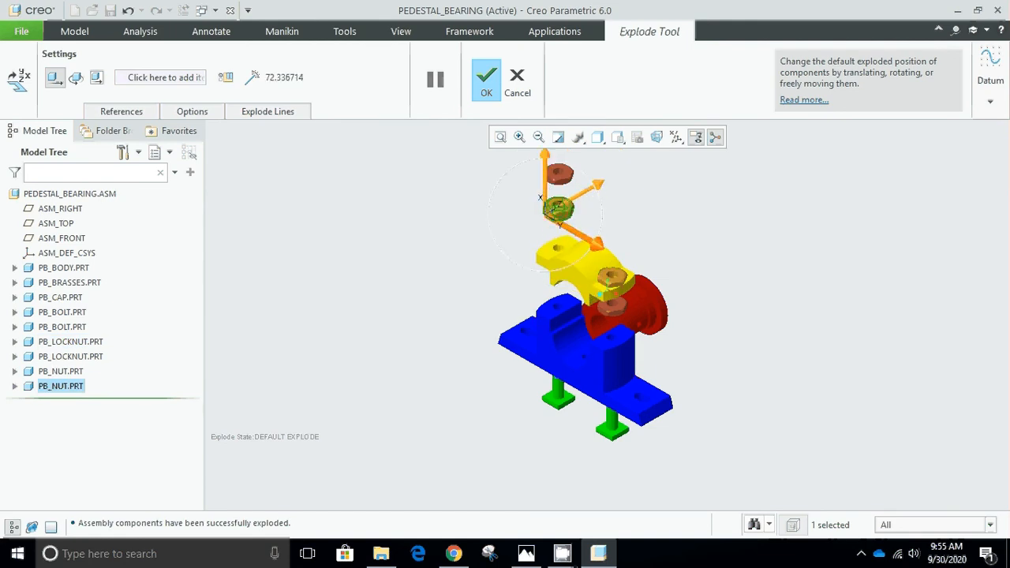
# Raise the nut by about 79 and the lock nut by about 70 above the cap's near hole.
pyautogui.click(612, 276)
pyautogui.moveTo(622, 240); pyautogui.dragTo(629, 181)
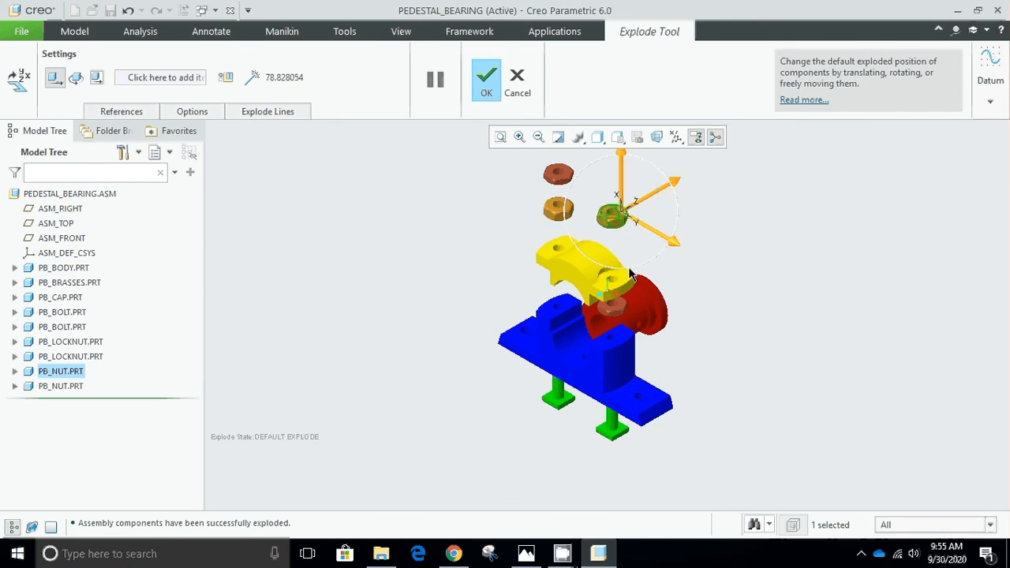
pyautogui.click(623, 317)
pyautogui.moveTo(623, 287); pyautogui.dragTo(626, 228)
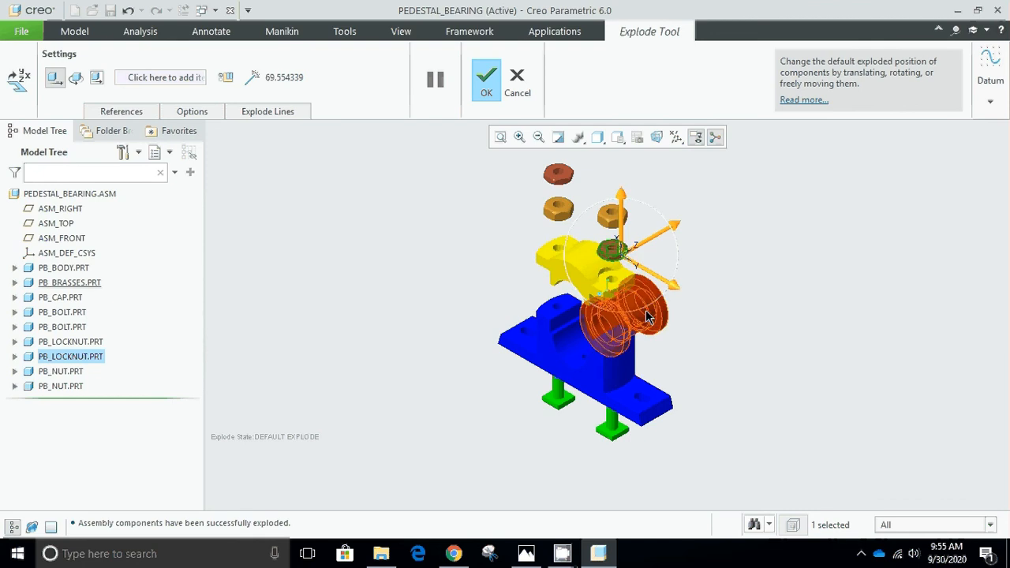
# Move the brasses out in front of the pedestal body and lower both bolts further beneath it, the far bolt by about 62.
pyautogui.click(633, 339)
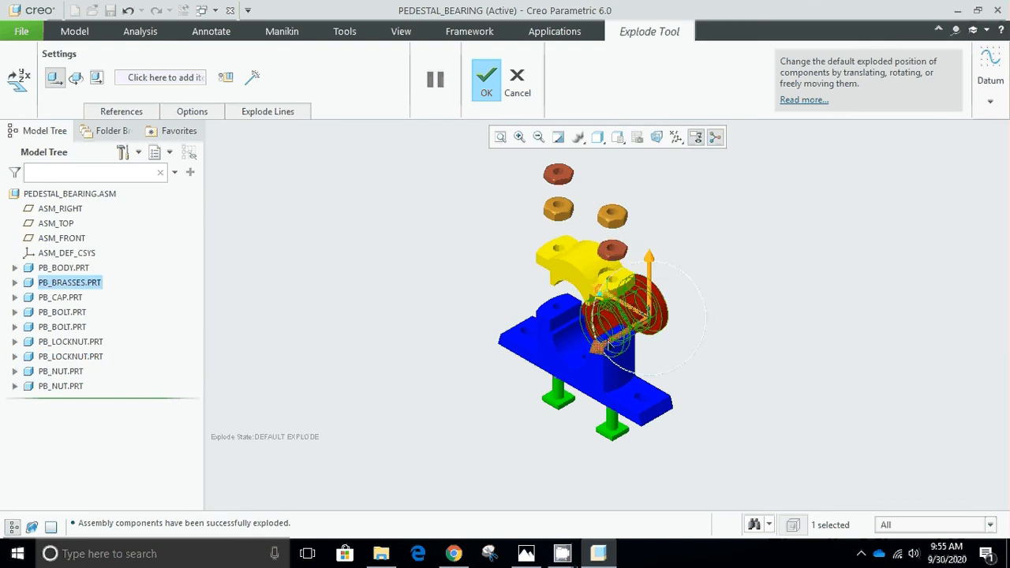
pyautogui.moveTo(602, 329); pyautogui.dragTo(472, 419)
pyautogui.click(611, 435)
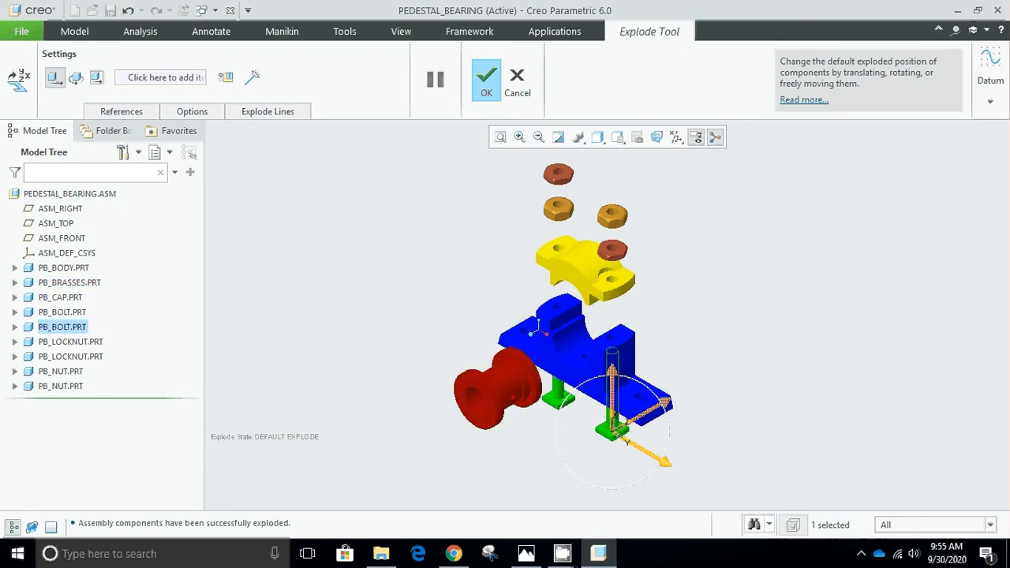
pyautogui.moveTo(616, 388); pyautogui.dragTo(618, 447)
pyautogui.click(558, 371)
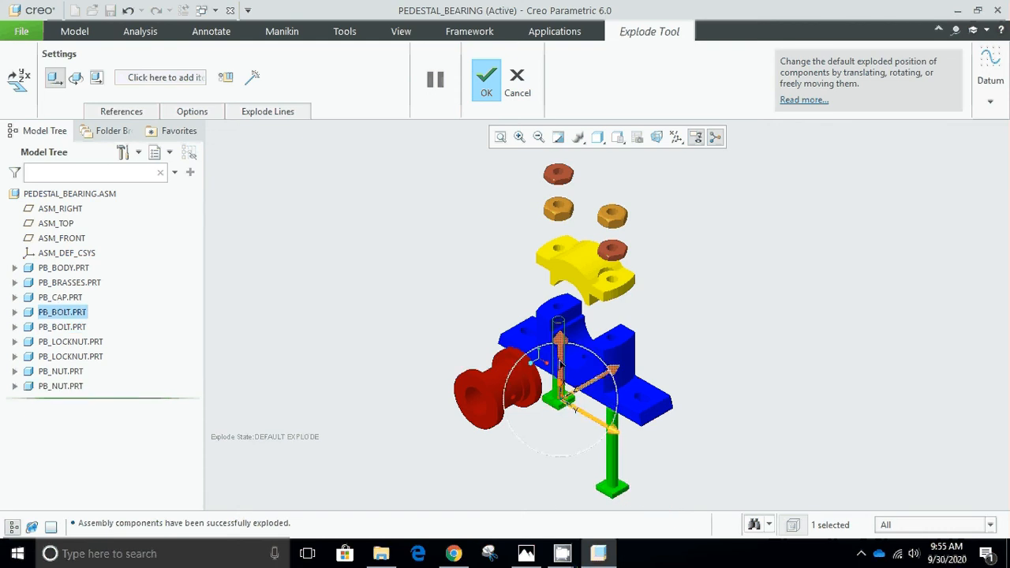
pyautogui.moveTo(559, 364); pyautogui.dragTo(555, 414)
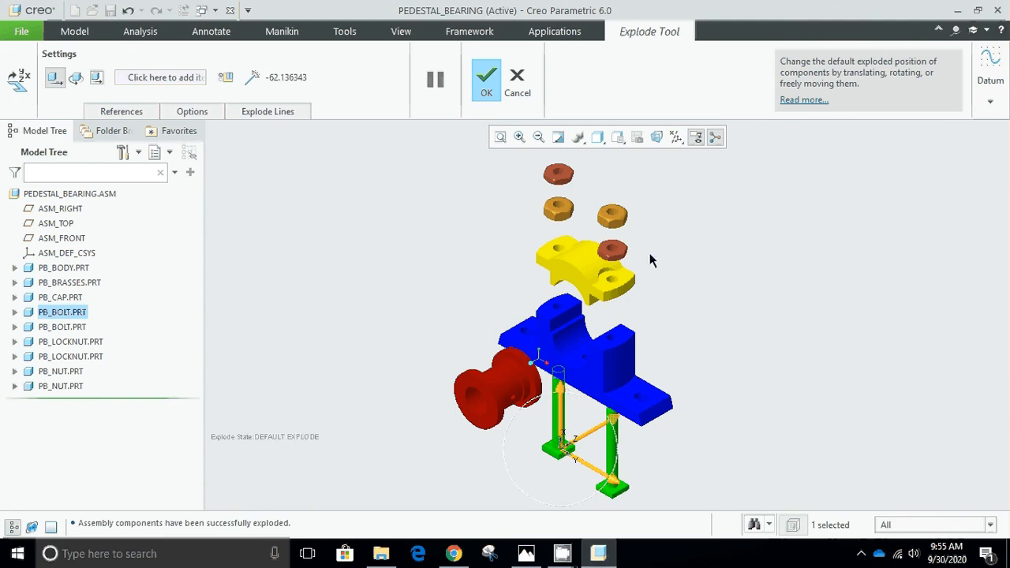
# Raise the near-side nut slightly and its lock nut by about 20 more, and accept the edited exploded positions.
pyautogui.click(612, 215)
pyautogui.moveTo(628, 197); pyautogui.dragTo(629, 183)
pyautogui.click(612, 251)
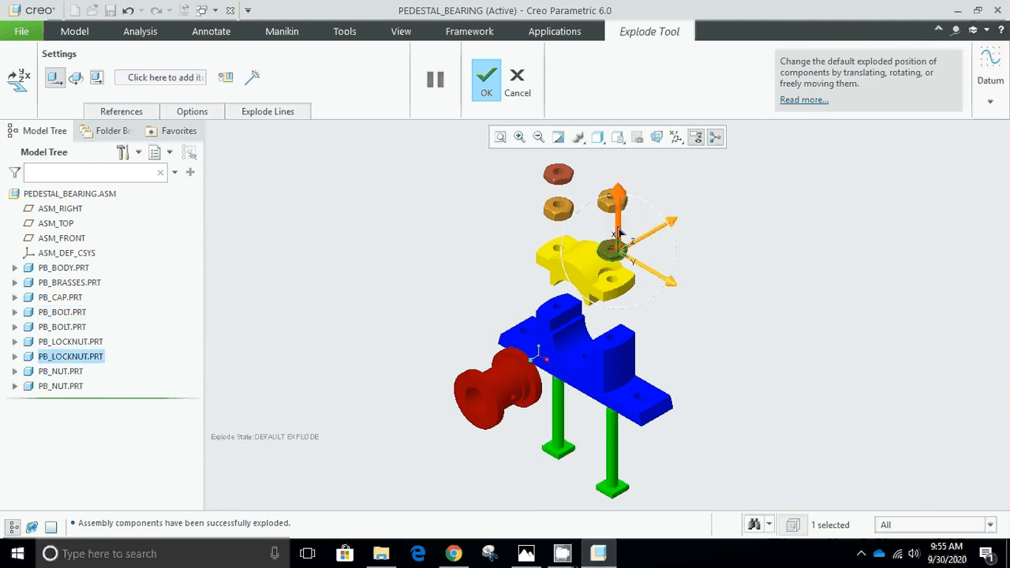
pyautogui.moveTo(619, 237); pyautogui.dragTo(619, 217)
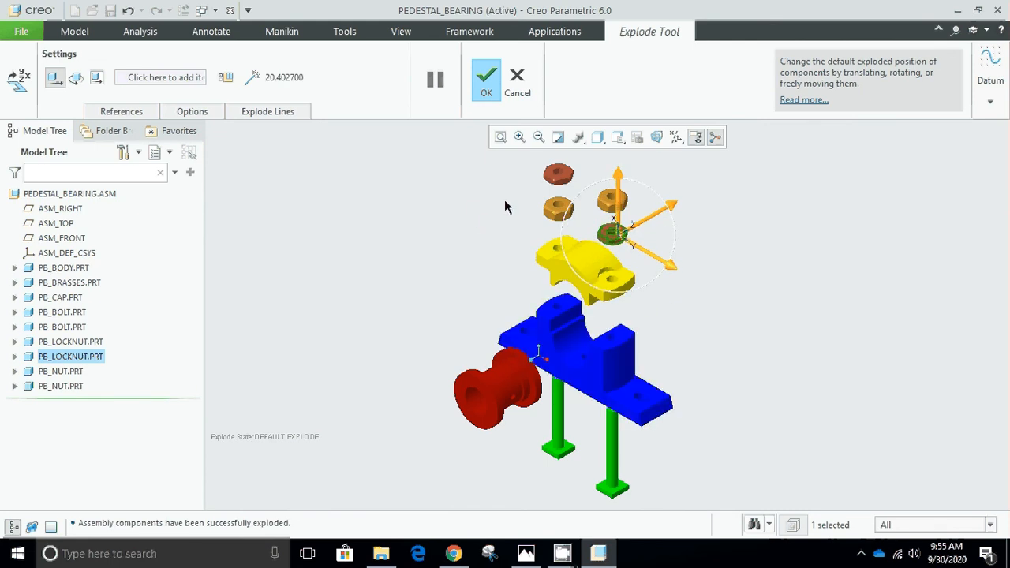
pyautogui.click(491, 89)
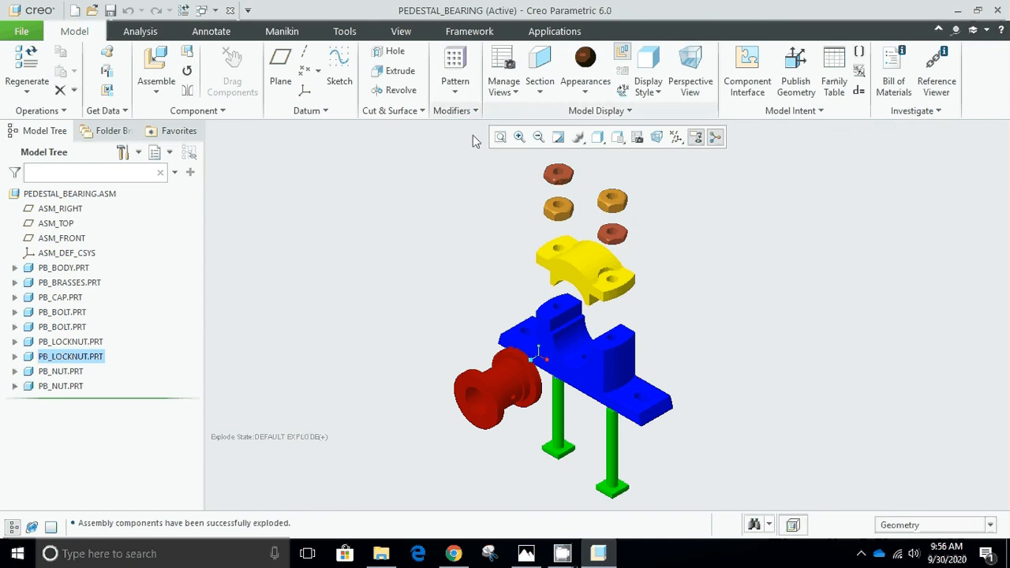
# Switch the assembly to its unexploded state and back to the edited exploded view to compare the two.
pyautogui.click(622, 54)
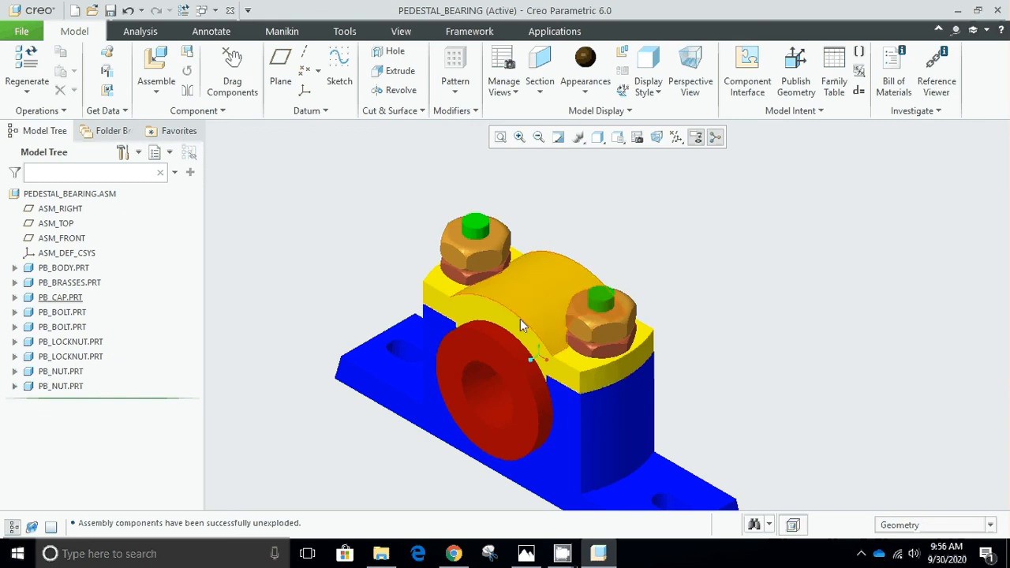
pyautogui.click(623, 55)
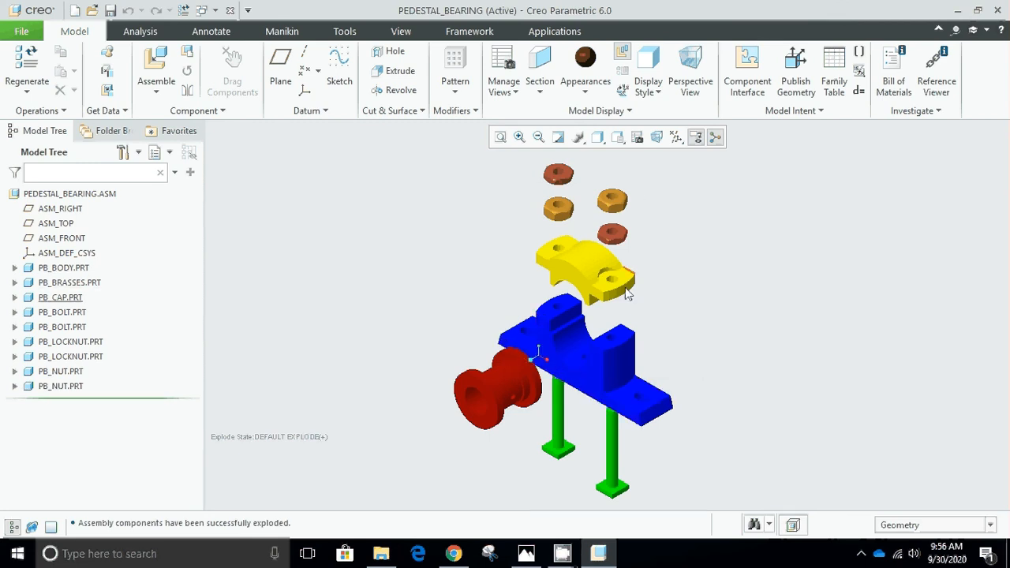
pyautogui.moveTo(562, 557)
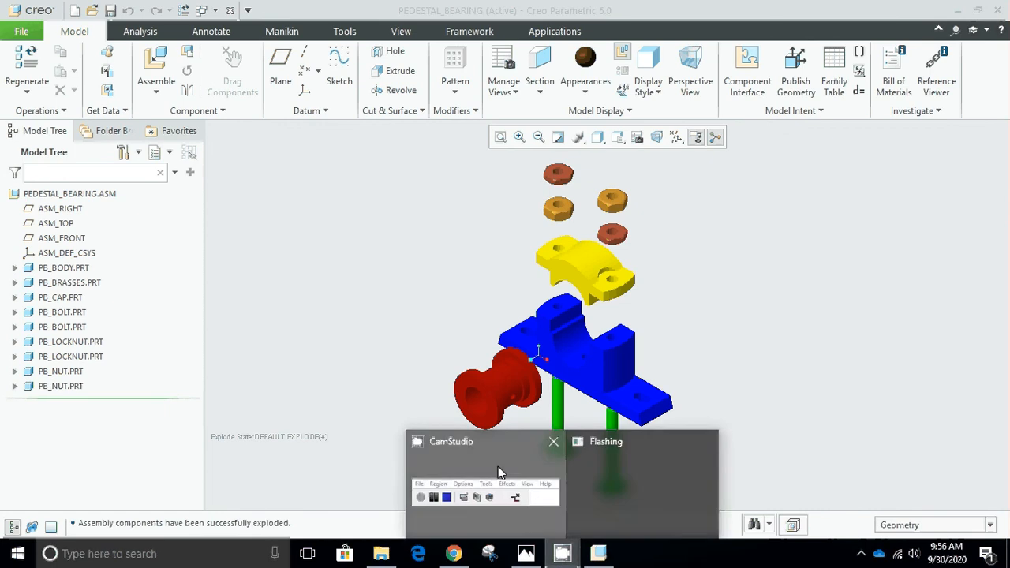